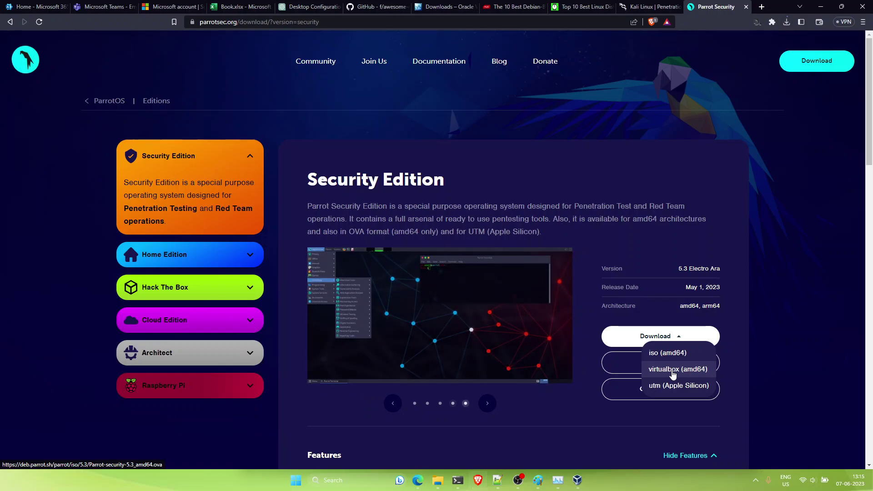
Step: Download the 64-bit Kali 2023.2 live boot image as kali-linux-2023.2-live-amd64.iso into Downloads
{"action": "left_click", "coordinate": [651, 7]}
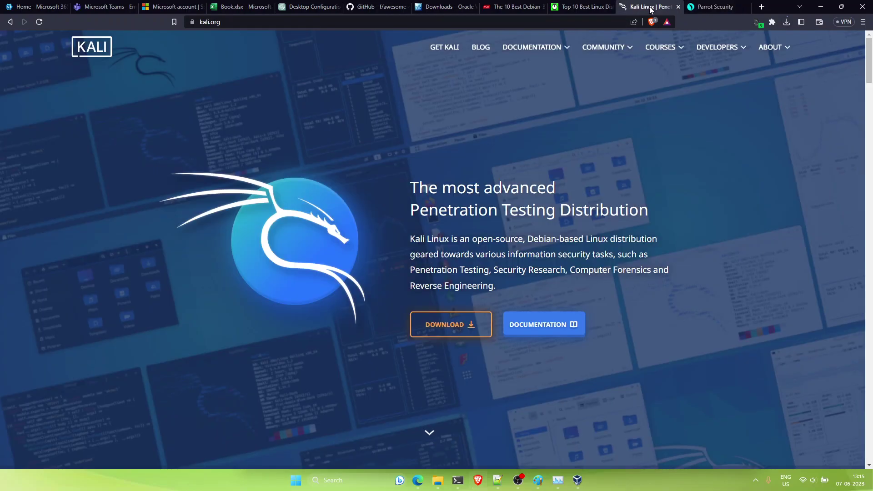
{"action": "left_click", "coordinate": [448, 327]}
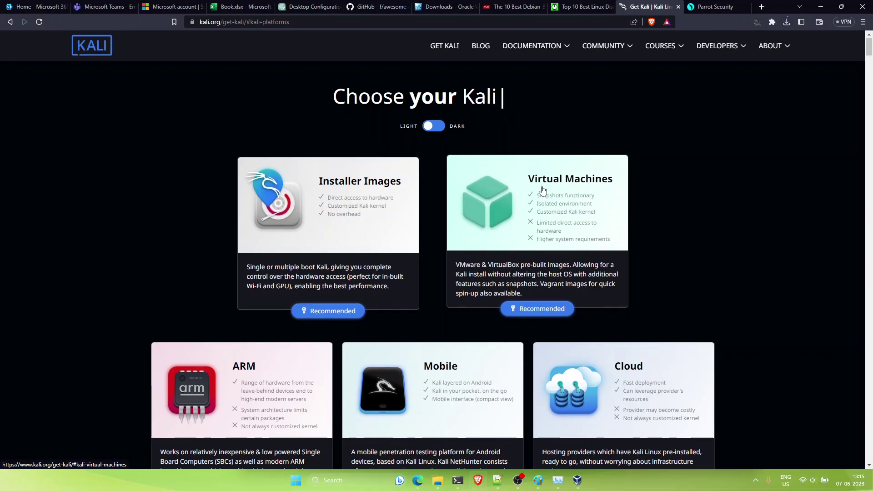
{"action": "scroll", "coordinate": [543, 190], "scroll_direction": "down", "scroll_amount": 2}
{"action": "scroll", "coordinate": [544, 190], "scroll_direction": "down", "scroll_amount": 2}
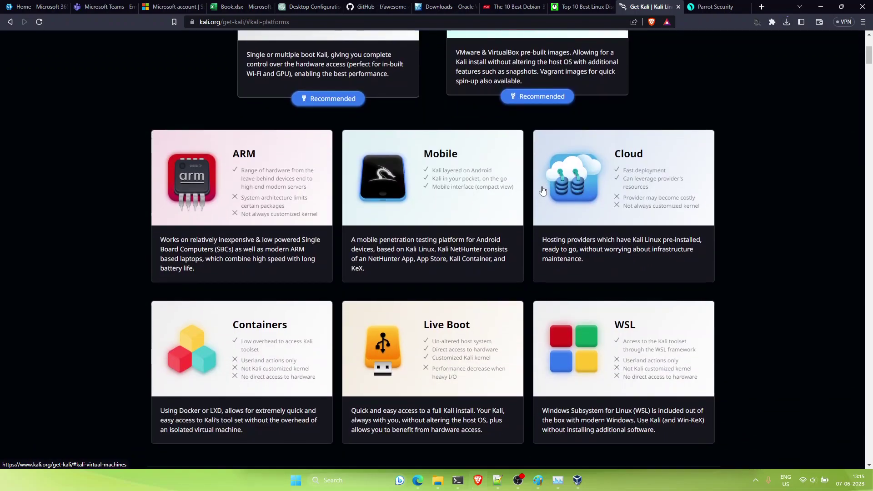
{"action": "left_click", "coordinate": [428, 363]}
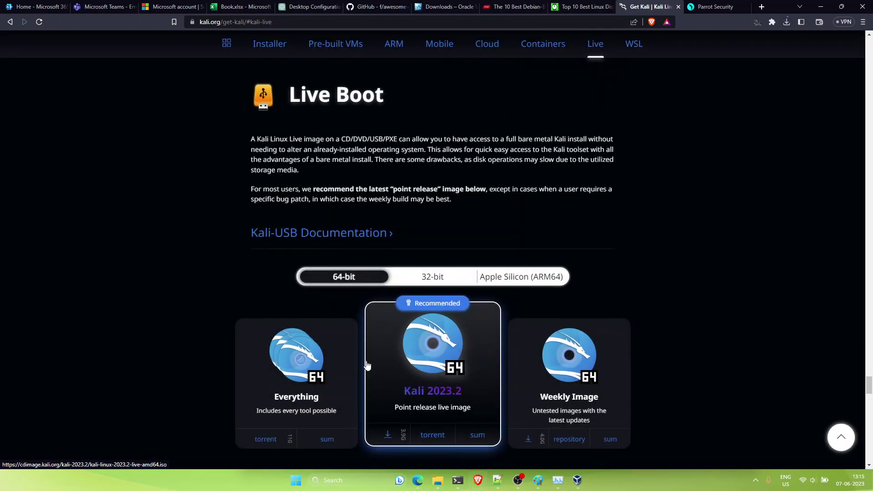
{"action": "scroll", "coordinate": [385, 362], "scroll_direction": "down", "scroll_amount": 2}
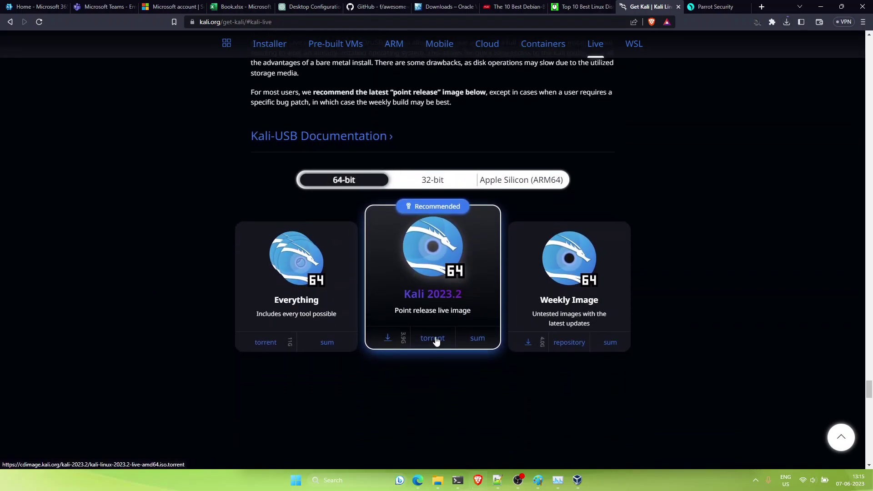
{"action": "left_click", "coordinate": [388, 338]}
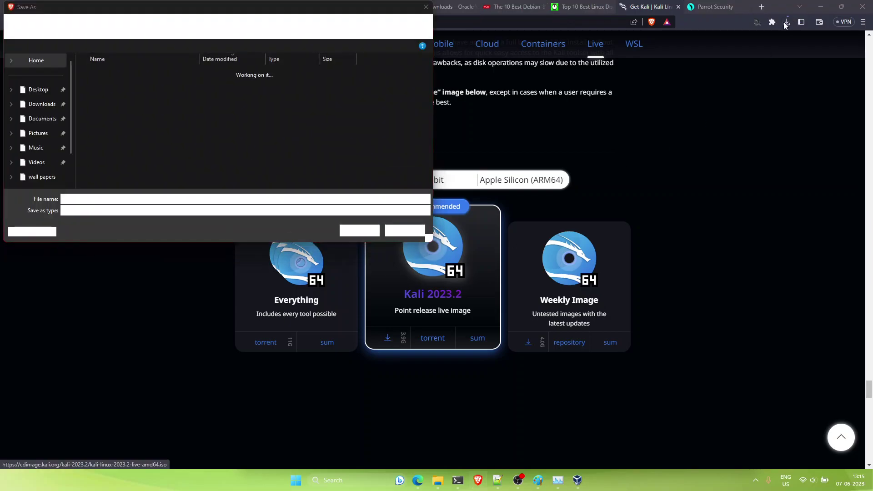
{"action": "left_click", "coordinate": [362, 230]}
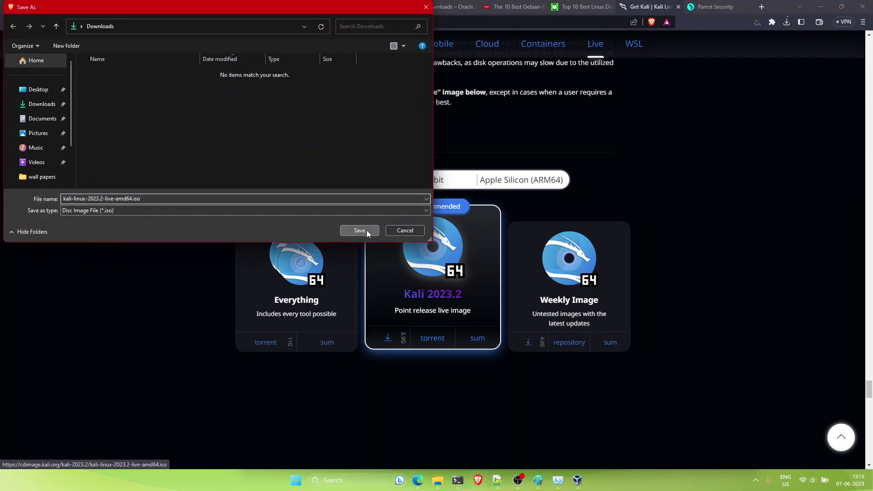
Step: Check the Kali ISO progress in Brave's Recent Downloads, then switch to VirtualBox Manager
{"action": "left_click", "coordinate": [786, 28]}
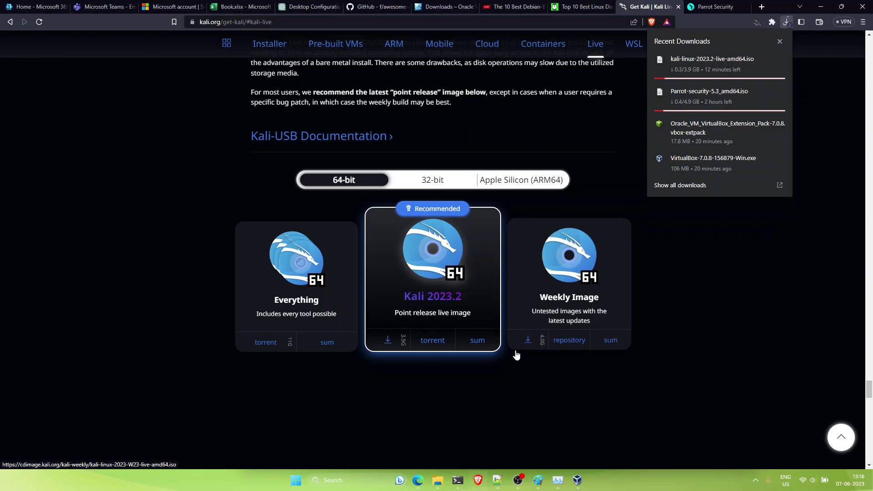
{"action": "left_click", "coordinate": [577, 482]}
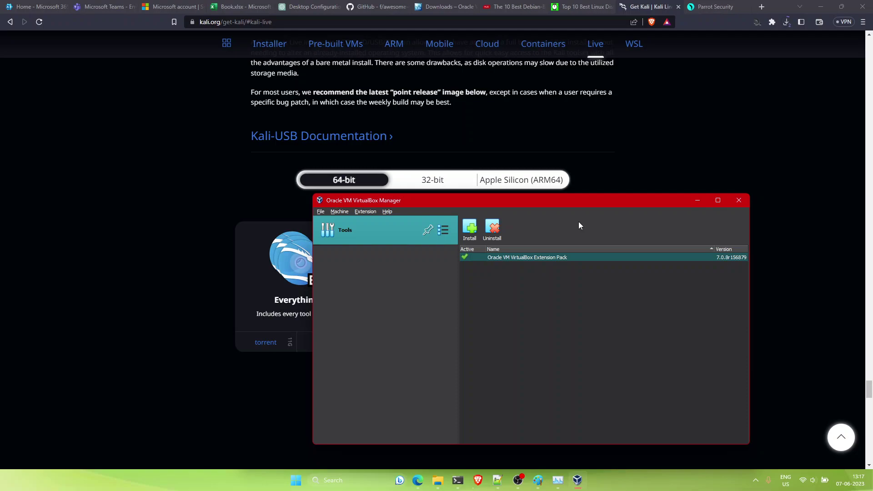
Step: Create a new machine named Desktop1 and pick Other... for its folder
{"action": "left_click", "coordinate": [340, 212]}
{"action": "left_click", "coordinate": [343, 221]}
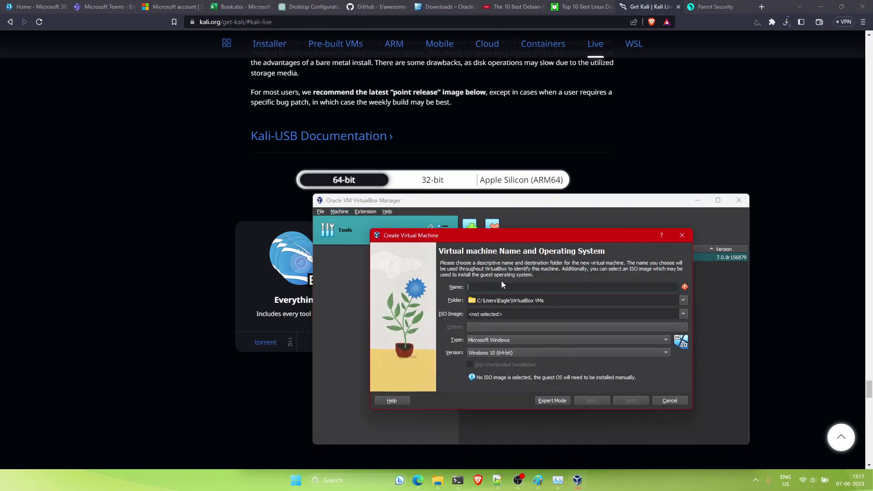
{"action": "type", "text": "Kali"}
{"action": "key", "text": "BackSpace"}
{"action": "key", "text": "BackSpace"}
{"action": "key", "text": "BackSpace"}
{"action": "key", "text": "BackSpace"}
{"action": "type", "text": "Des"}
{"action": "left_click", "coordinate": [684, 301]}
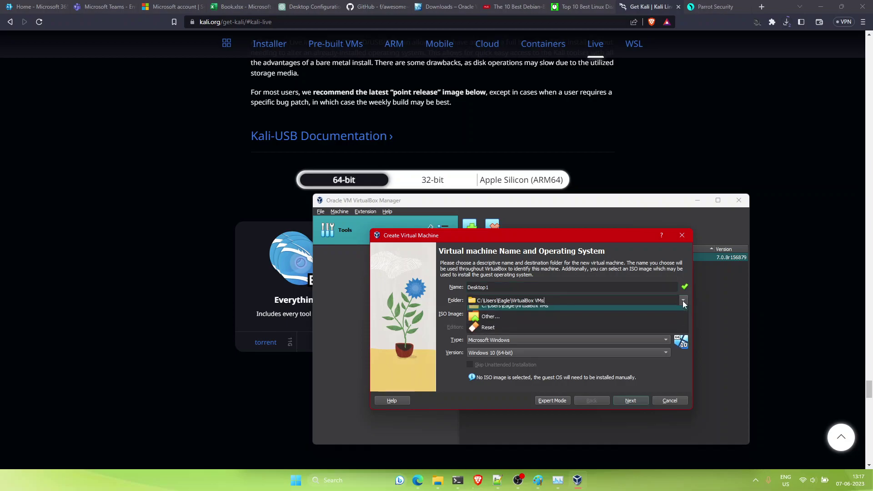
{"action": "left_click", "coordinate": [555, 323]}
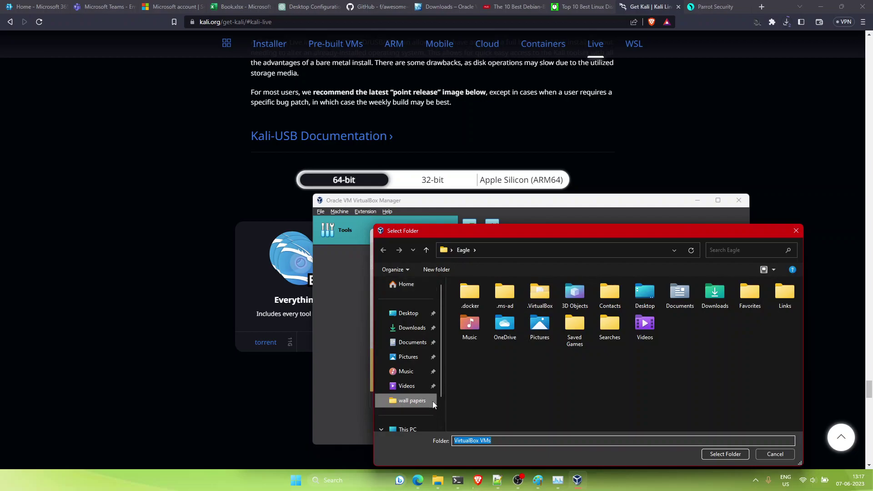
Step: Browse to C:\VirtualMachines and try a Desktop1 subfolder, dismissing the path-does-not-exist error
{"action": "left_click", "coordinate": [432, 401]}
{"action": "scroll", "coordinate": [441, 403], "scroll_direction": "down", "scroll_amount": 2}
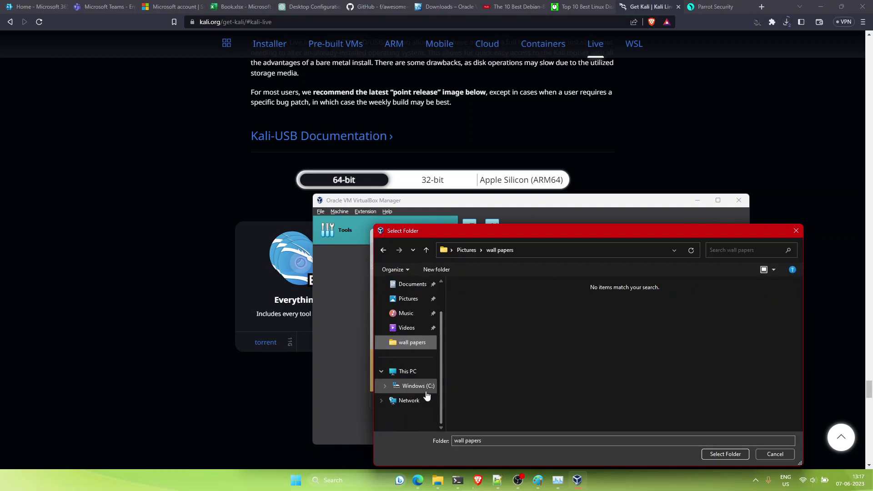
{"action": "left_click", "coordinate": [427, 388]}
{"action": "double_click", "coordinate": [506, 384]}
{"action": "left_click", "coordinate": [608, 439]}
{"action": "key", "text": "BackSpace"}
{"action": "key", "text": "BackSpace"}
{"action": "key", "text": "BackSpace"}
{"action": "key", "text": "BackSpace"}
{"action": "key", "text": "BackSpace"}
{"action": "key", "text": "BackSpace"}
{"action": "key", "text": "BackSpace"}
{"action": "key", "text": "BackSpace"}
{"action": "key", "text": "BackSpace"}
{"action": "key", "text": "BackSpace"}
{"action": "key", "text": "BackSpace"}
{"action": "key", "text": "BackSpace"}
{"action": "key", "text": "BackSpace"}
{"action": "key", "text": "BackSpace"}
{"action": "key", "text": "BackSpace"}
{"action": "type", "text": "Desktop1"}
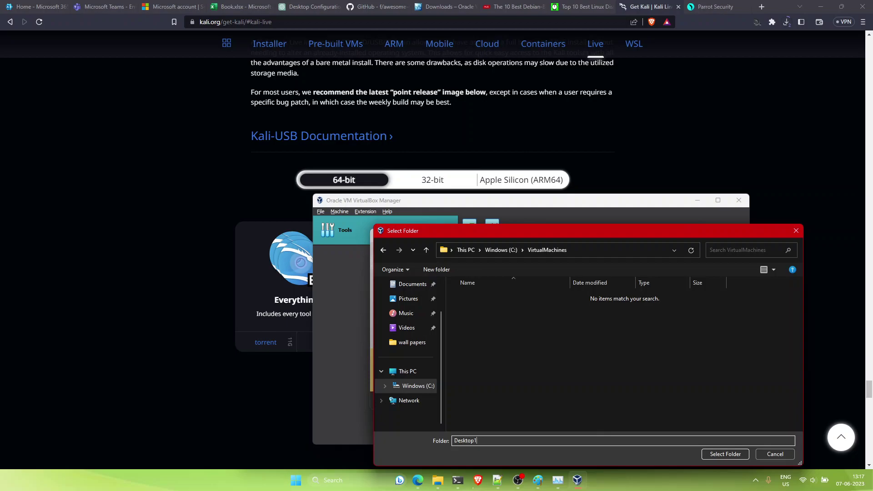
{"action": "left_click", "coordinate": [725, 453]}
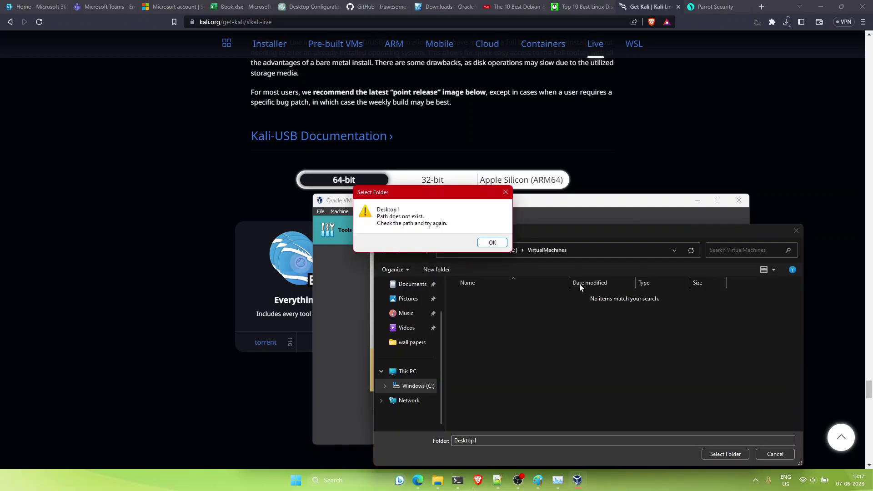
{"action": "left_click", "coordinate": [503, 241]}
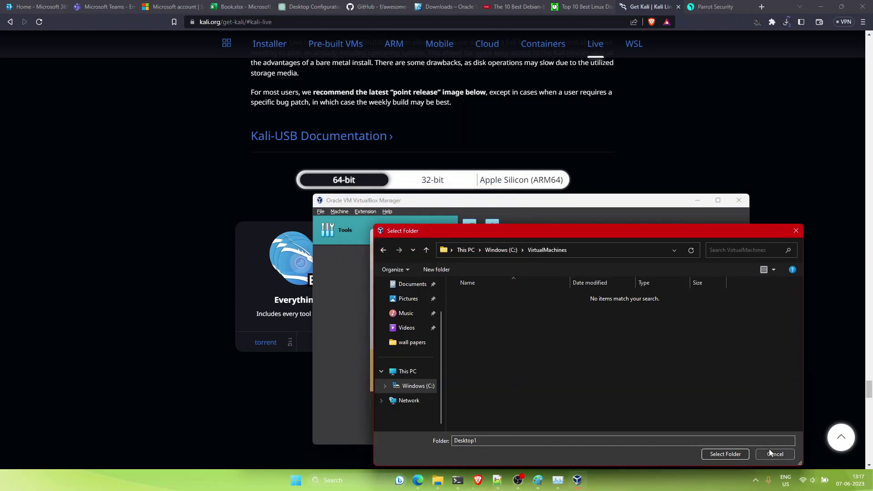
Step: Navigate back via This PC and Windows (C:) and select VirtualMachines as the folder
{"action": "left_click", "coordinate": [426, 250]}
{"action": "left_click", "coordinate": [427, 249]}
{"action": "double_click", "coordinate": [494, 299]}
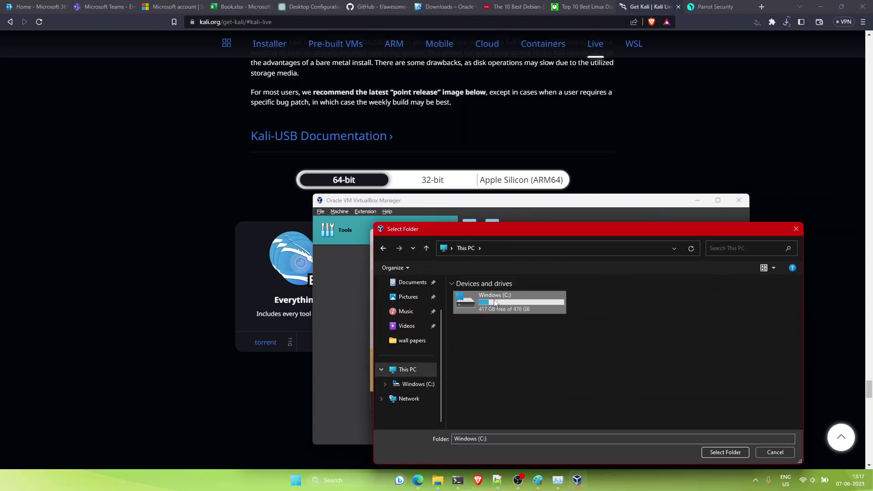
{"action": "double_click", "coordinate": [486, 379]}
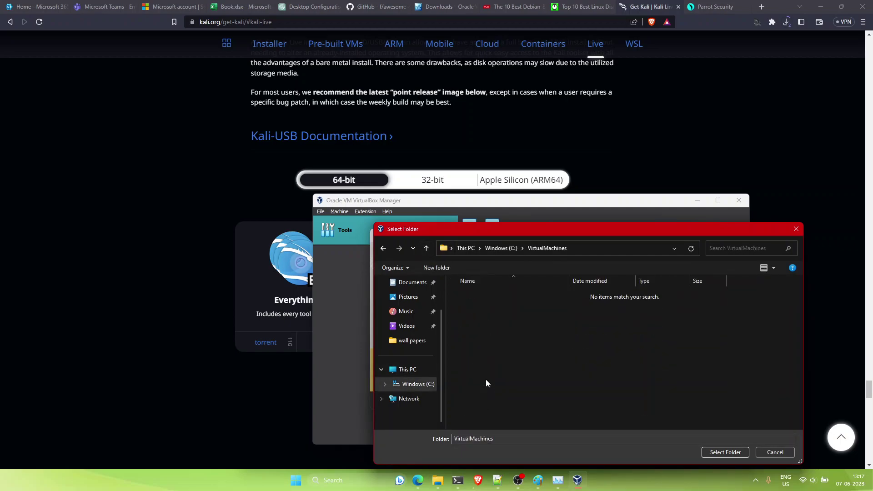
{"action": "left_click", "coordinate": [719, 453]}
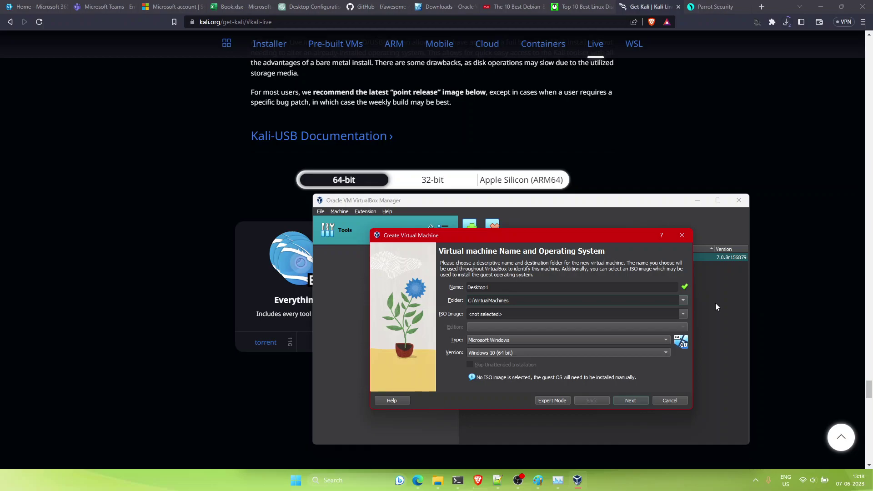
Step: Cancel the Parrot Security ISO download in the browser and return to the wizard
{"action": "left_click", "coordinate": [684, 315]}
{"action": "left_click", "coordinate": [683, 316]}
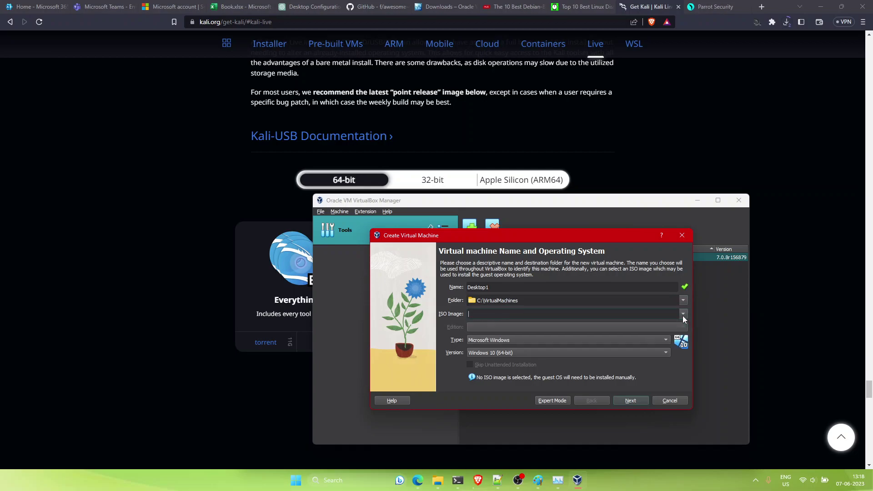
{"action": "left_click", "coordinate": [788, 21]}
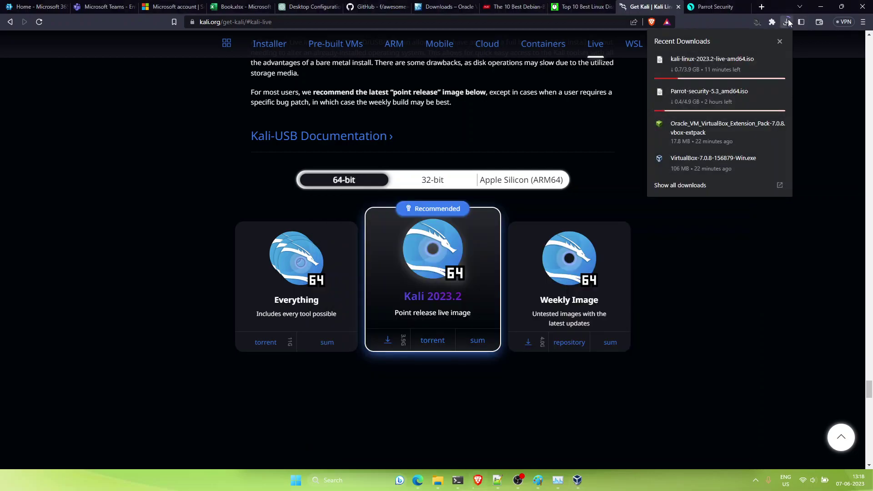
{"action": "mouse_move", "coordinate": [777, 102]}
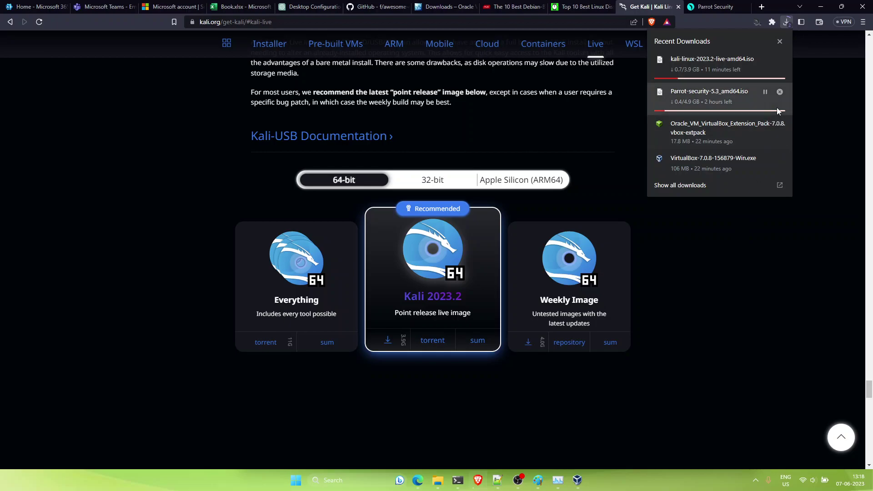
{"action": "left_click", "coordinate": [777, 92]}
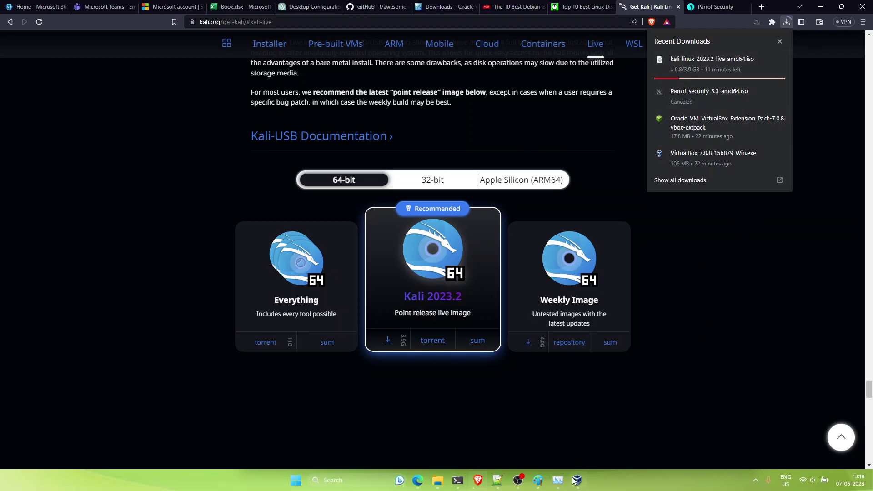
{"action": "mouse_move", "coordinate": [578, 480]}
{"action": "left_click", "coordinate": [578, 432]}
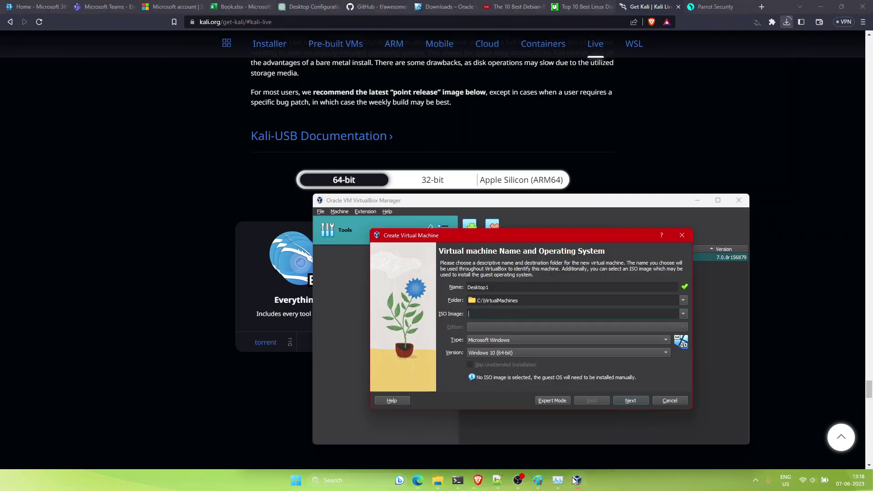
Step: Set the guest type to Linux, version Debian 11 Bullseye (64-bit), and continue
{"action": "left_click", "coordinate": [506, 340]}
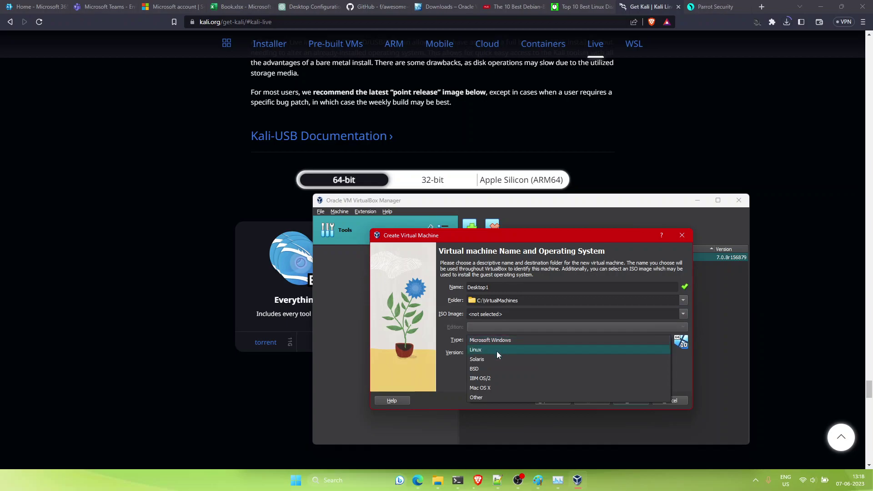
{"action": "left_click", "coordinate": [497, 351]}
{"action": "left_click", "coordinate": [497, 352]}
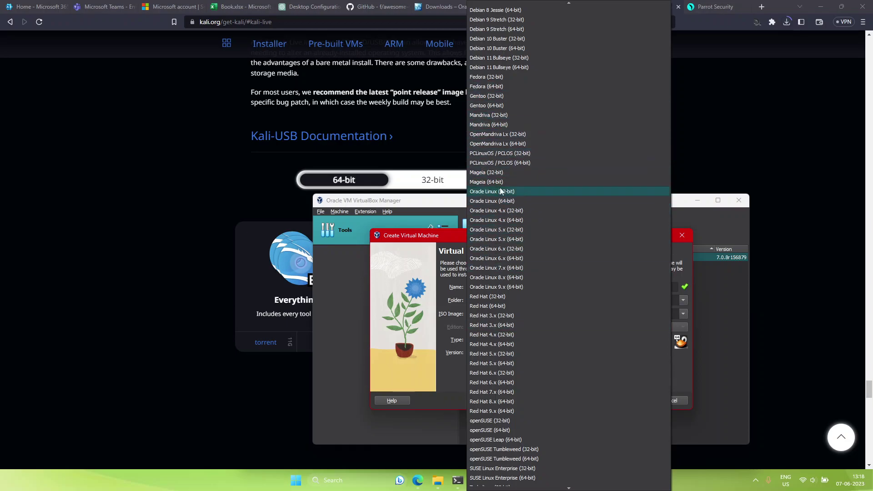
{"action": "left_click", "coordinate": [528, 68]}
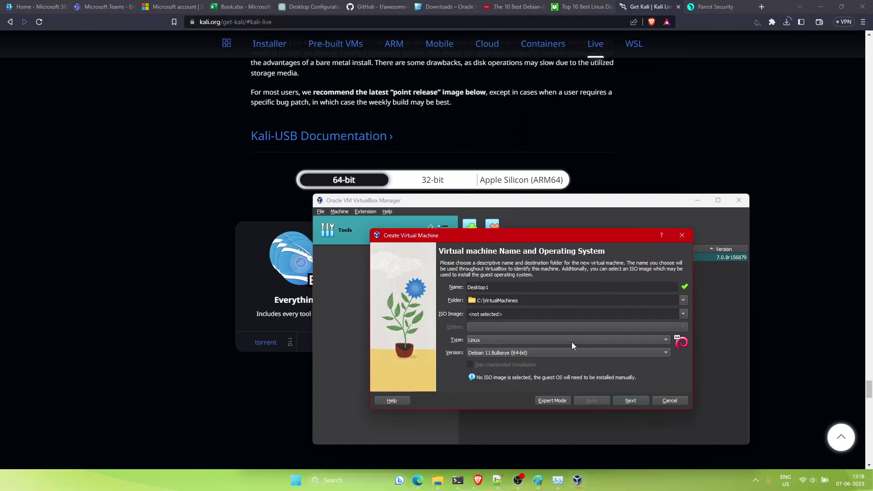
{"action": "left_click", "coordinate": [634, 403]}
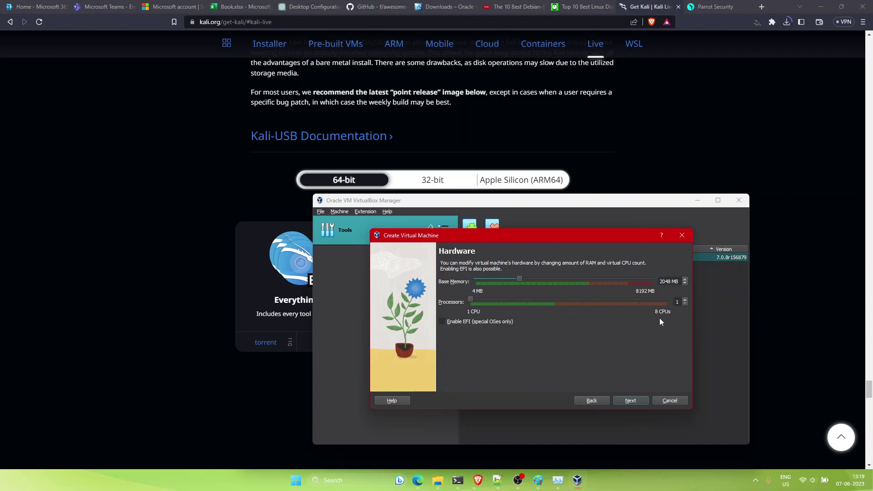
Step: Raise Desktop1 to 2 processors and change the virtual disk size from 20 GB to 40 GB
{"action": "left_click", "coordinate": [685, 301]}
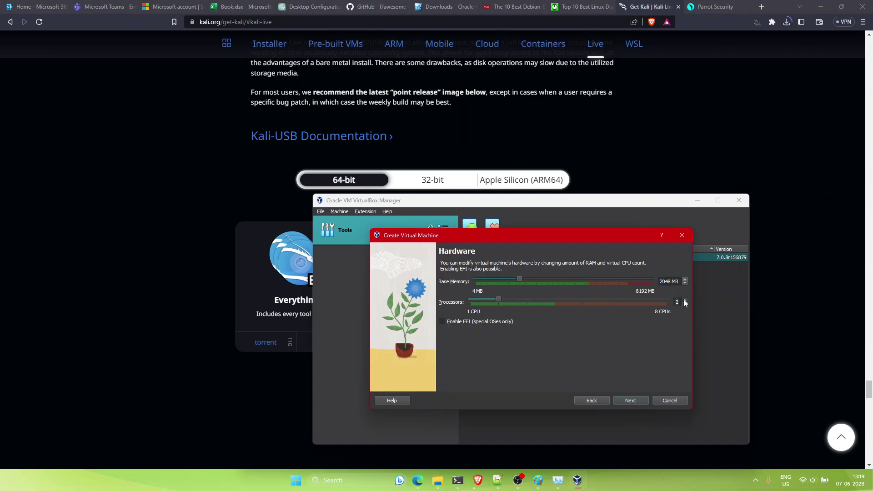
{"action": "left_click", "coordinate": [636, 401]}
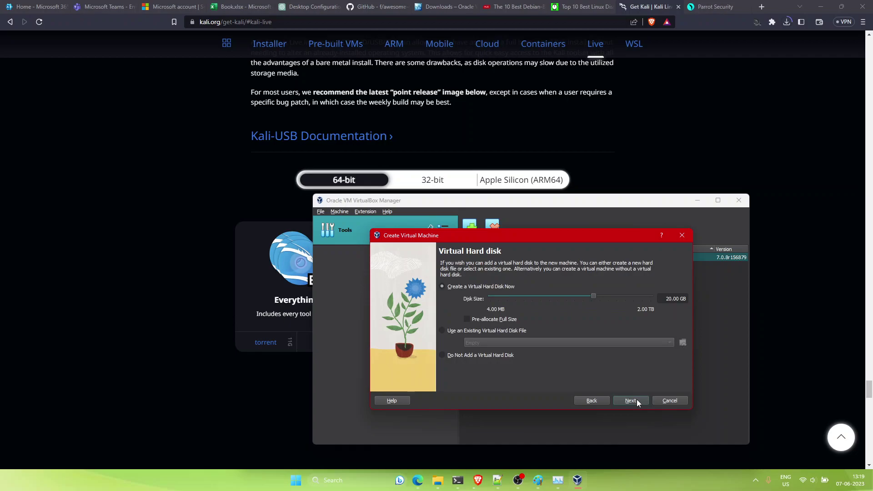
{"action": "left_click", "coordinate": [671, 300]}
{"action": "key", "text": "BackSpace"}
{"action": "key", "text": "BackSpace"}
{"action": "type", "text": "40"}
{"action": "left_click", "coordinate": [439, 481]}
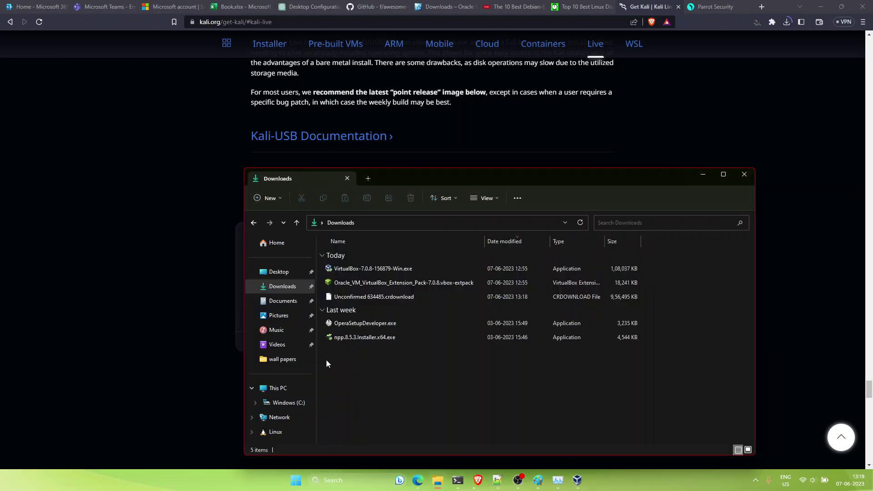
Step: Read the free space in the Windows (C:) drive Properties, then go back to the VM wizard
{"action": "left_click", "coordinate": [293, 389]}
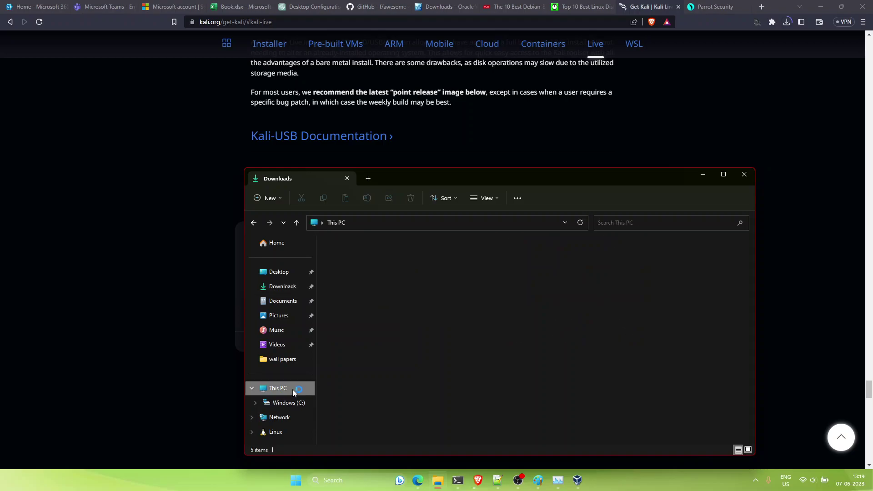
{"action": "left_click", "coordinate": [353, 292]}
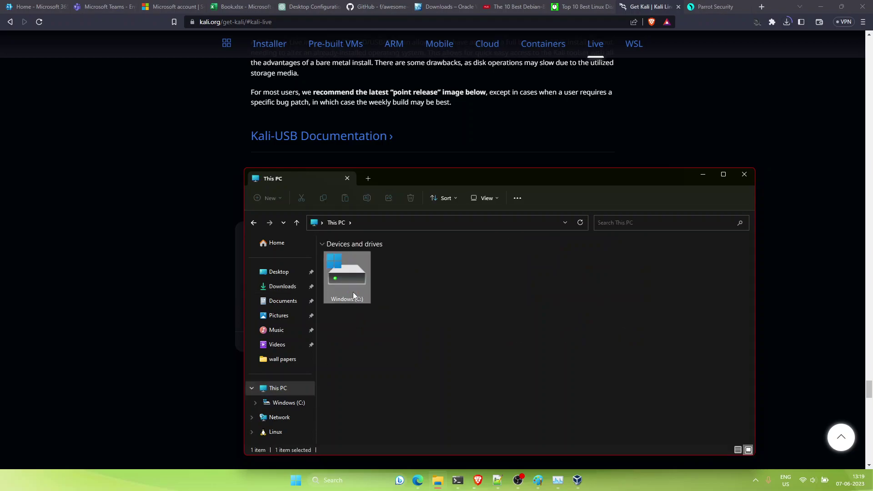
{"action": "right_click", "coordinate": [353, 294]}
{"action": "left_click", "coordinate": [381, 265]}
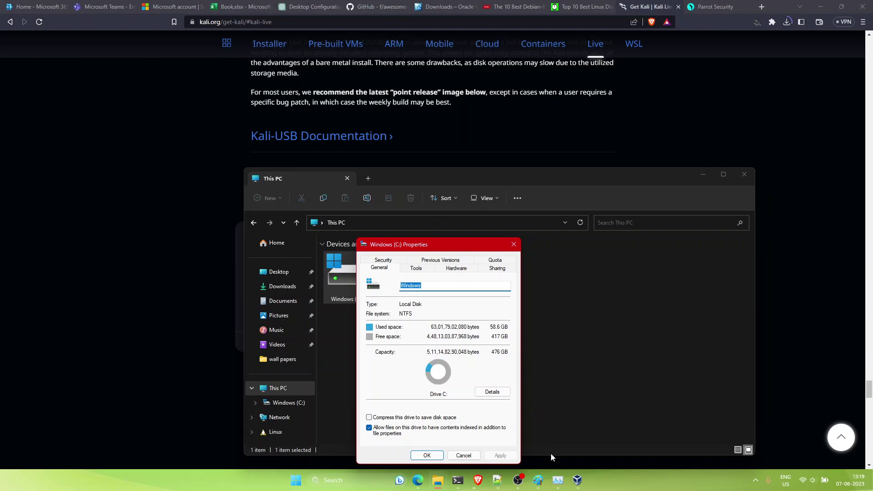
{"action": "left_click", "coordinate": [577, 481]}
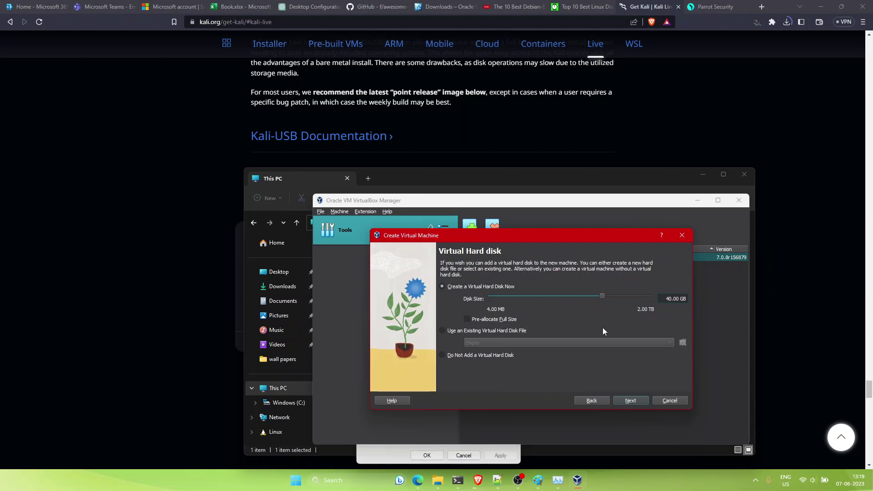
{"action": "left_click", "coordinate": [437, 481]}
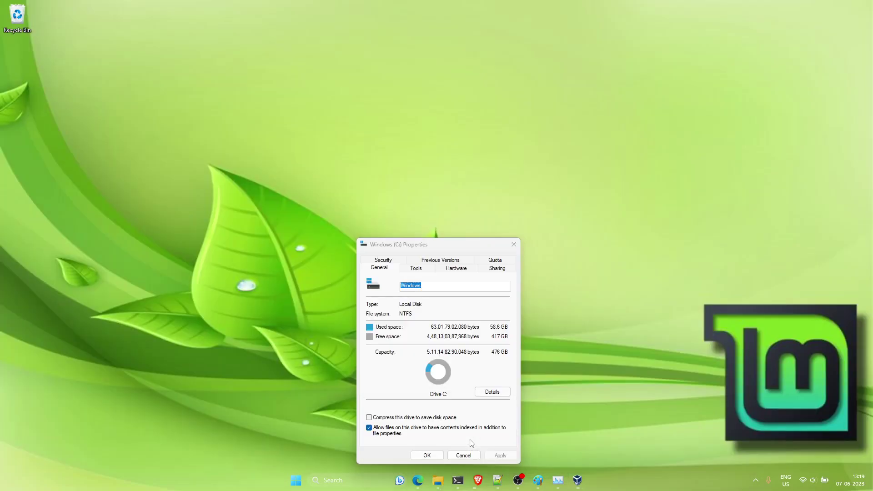
{"action": "left_click", "coordinate": [471, 443]}
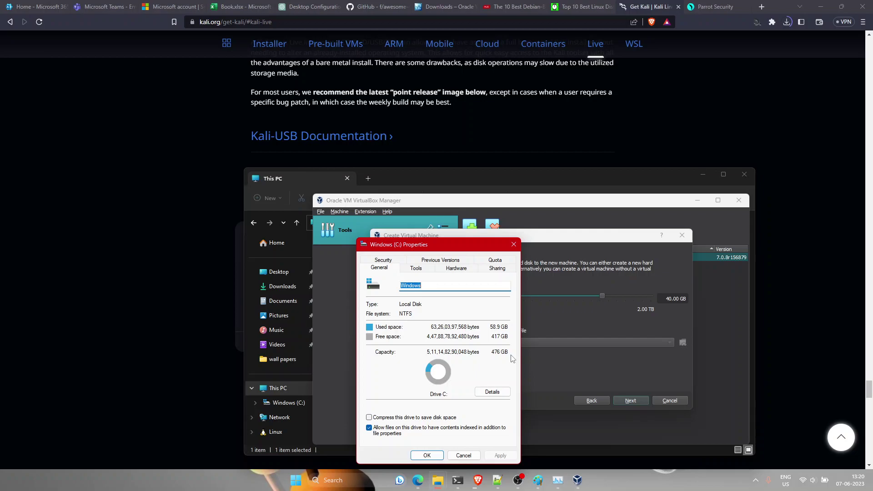
{"action": "left_click", "coordinate": [511, 239]}
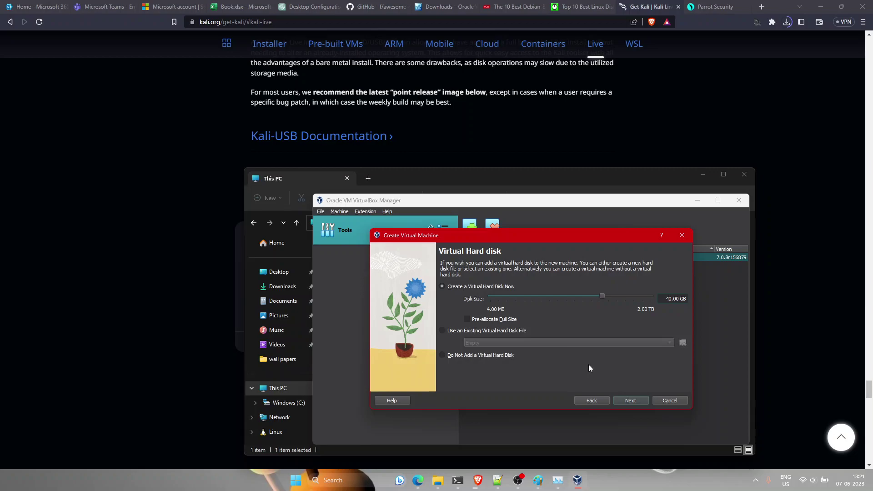
Step: Go through the Summary, finish the wizard, and maximize the VirtualBox Manager window
{"action": "left_click", "coordinate": [642, 398]}
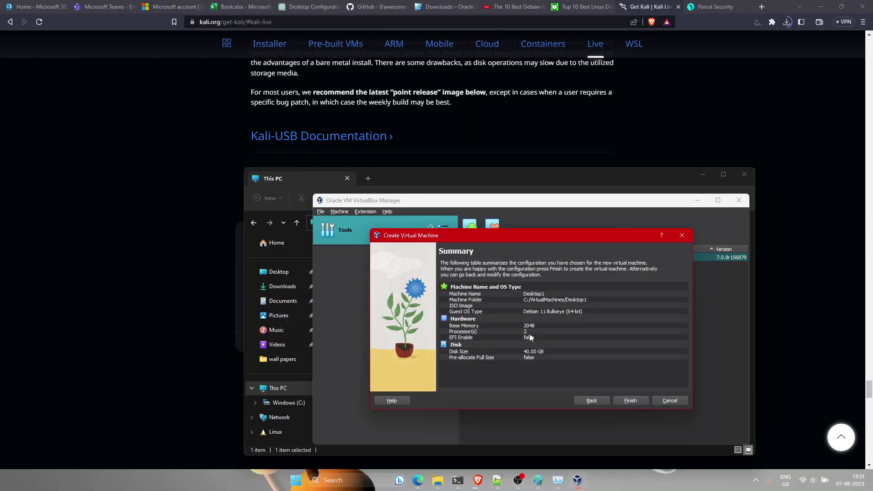
{"action": "left_click", "coordinate": [629, 399]}
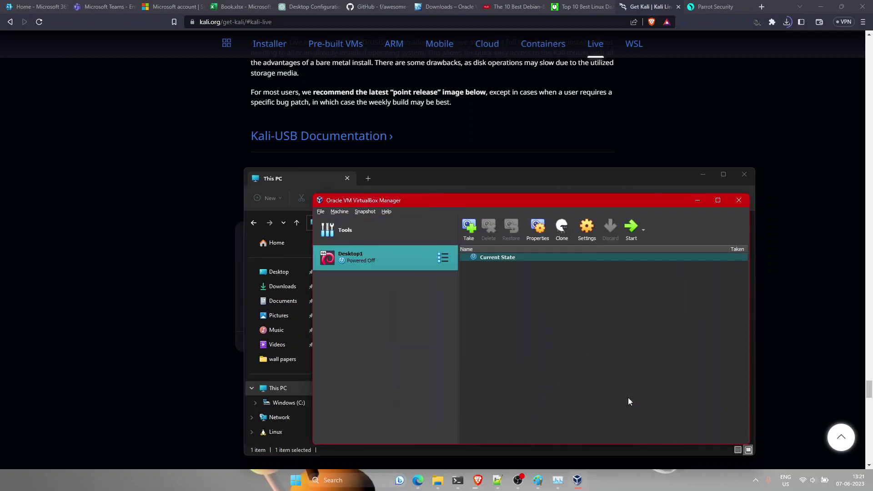
{"action": "left_click", "coordinate": [719, 201]}
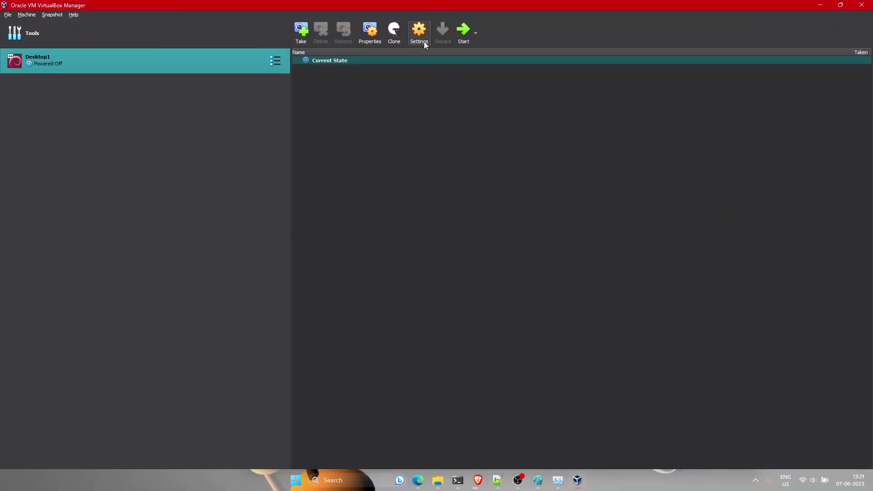
Step: Set Desktop1's Shared Clipboard and Drag'n'Drop both to Bidirectional
{"action": "left_click", "coordinate": [421, 38]}
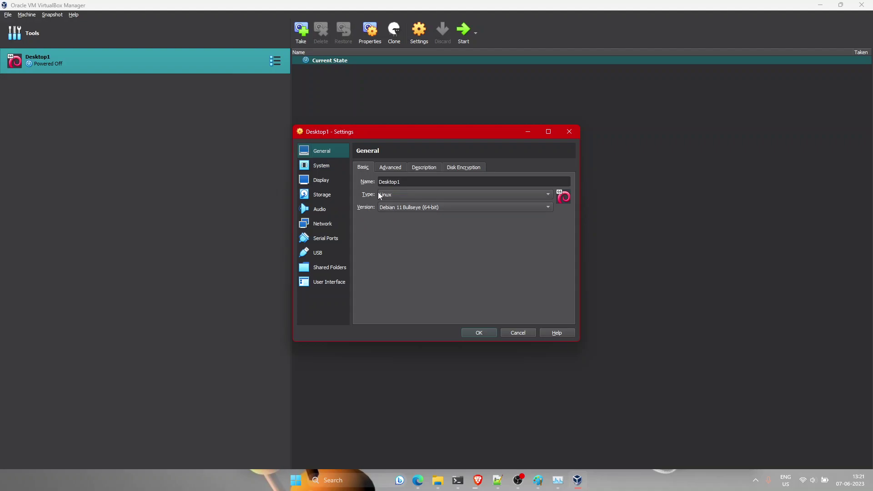
{"action": "left_click", "coordinate": [391, 171]}
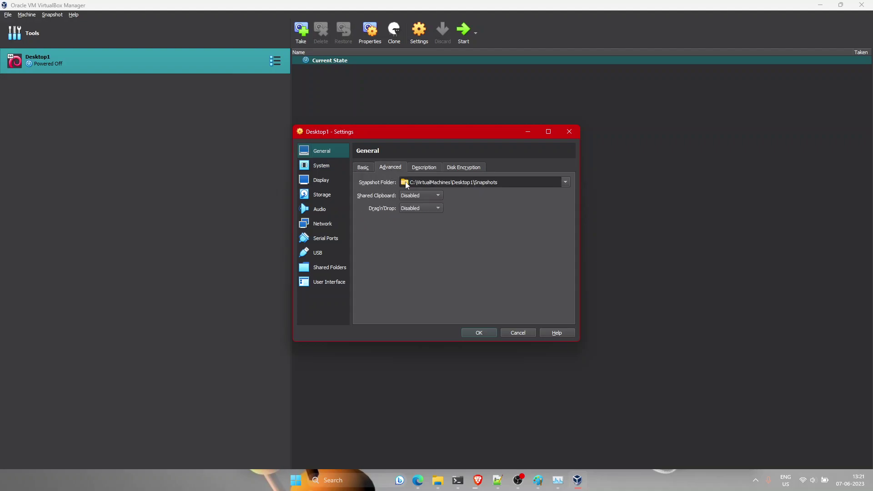
{"action": "left_click", "coordinate": [419, 195]}
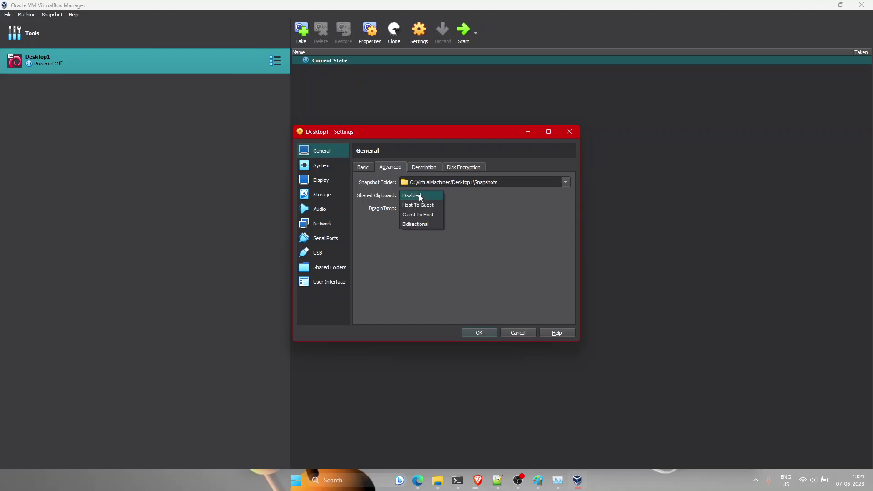
{"action": "left_click", "coordinate": [421, 225]}
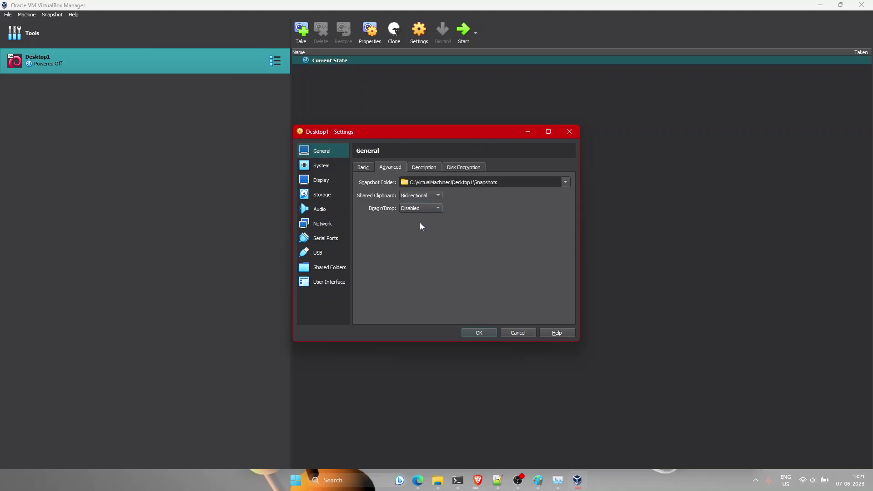
{"action": "left_click", "coordinate": [429, 208]}
{"action": "left_click", "coordinate": [419, 237]}
Step: Write the description 'Kali linux for Training' followed by username and password login notes
{"action": "left_click", "coordinate": [433, 168]}
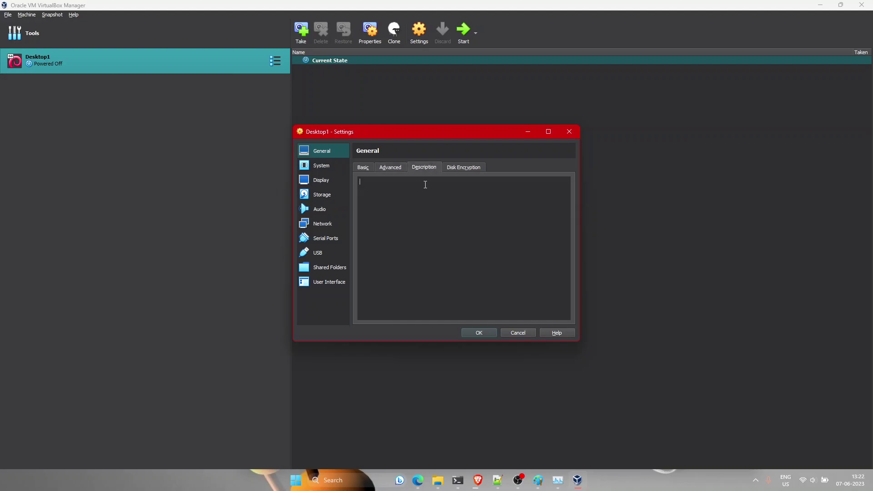
{"action": "left_click", "coordinate": [426, 184]}
{"action": "type", "text": "Kali linux for Trainingg User: ea"}
{"action": "left_click", "coordinate": [425, 184]}
{"action": "key", "text": "BackSpace"}
{"action": "key", "text": "BackSpace"}
{"action": "key", "text": "BackSpace"}
Step: Try the Disk Encryption option, then leave disk encryption disabled
{"action": "left_click", "coordinate": [460, 167]}
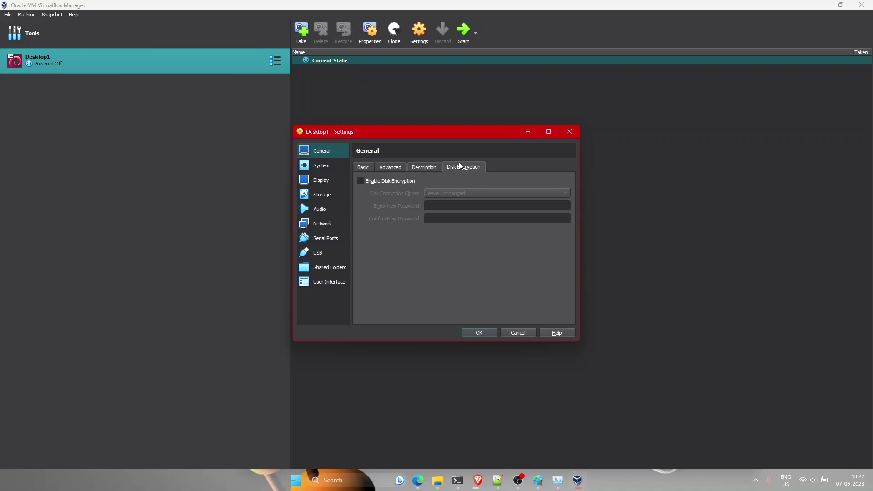
{"action": "left_click", "coordinate": [408, 181]}
{"action": "left_click", "coordinate": [408, 181]}
{"action": "left_click", "coordinate": [328, 165]}
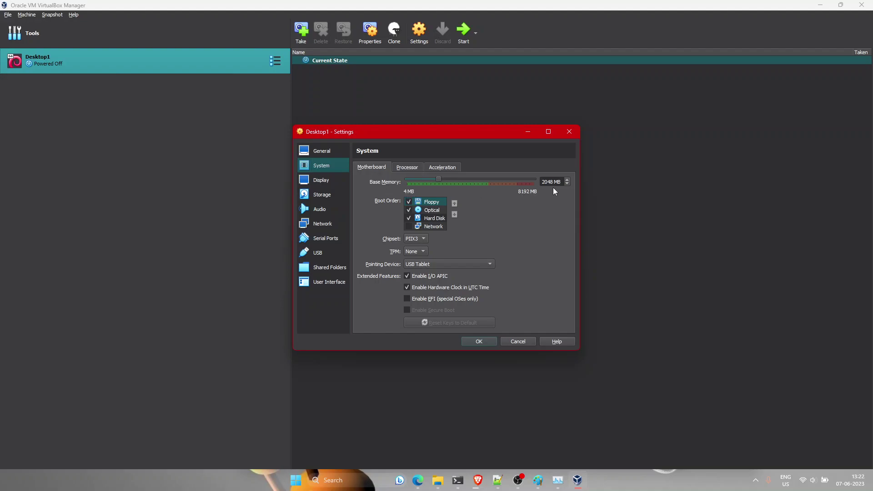
Step: Review the Processor and Acceleration tabs, then uncheck Floppy in the Motherboard boot order
{"action": "left_click", "coordinate": [408, 168]}
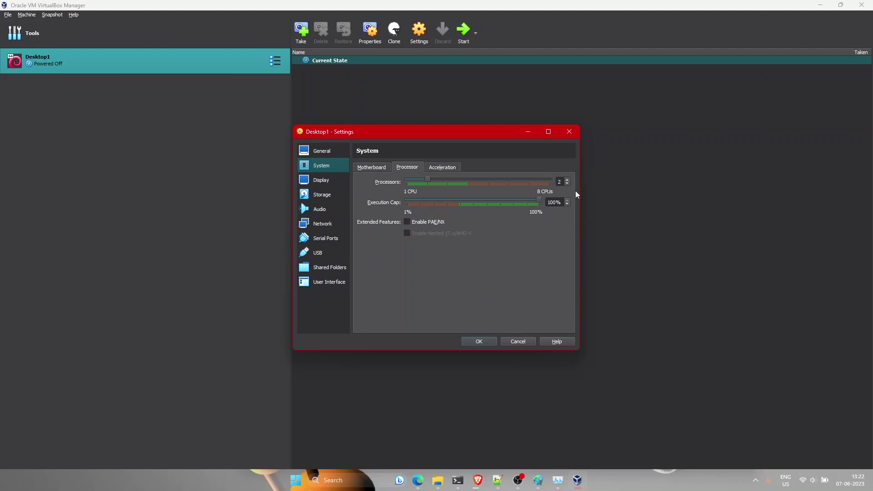
{"action": "left_click", "coordinate": [443, 169]}
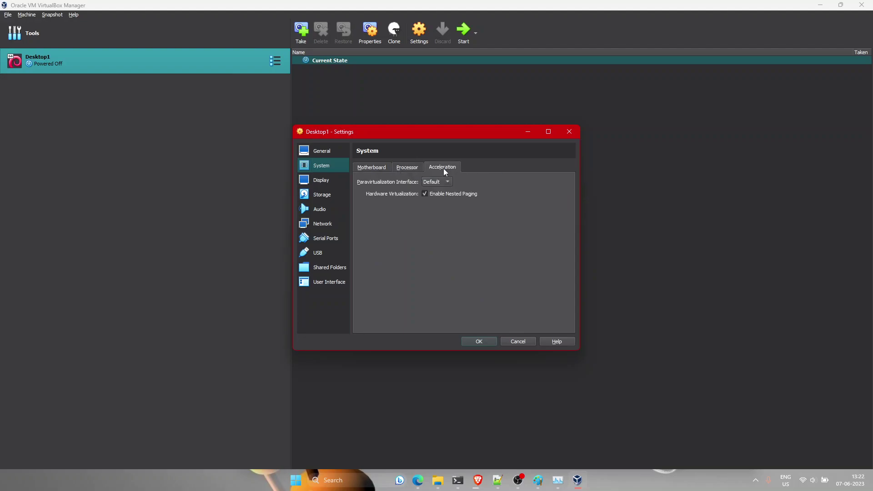
{"action": "left_click", "coordinate": [370, 169]}
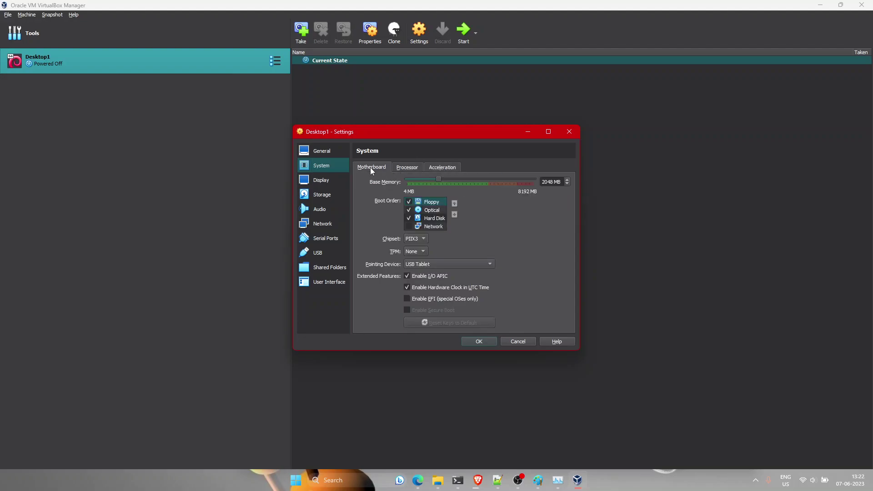
{"action": "left_click", "coordinate": [411, 203]}
Step: Enable the remote display server on Desktop1's Display settings
{"action": "left_click", "coordinate": [324, 182]}
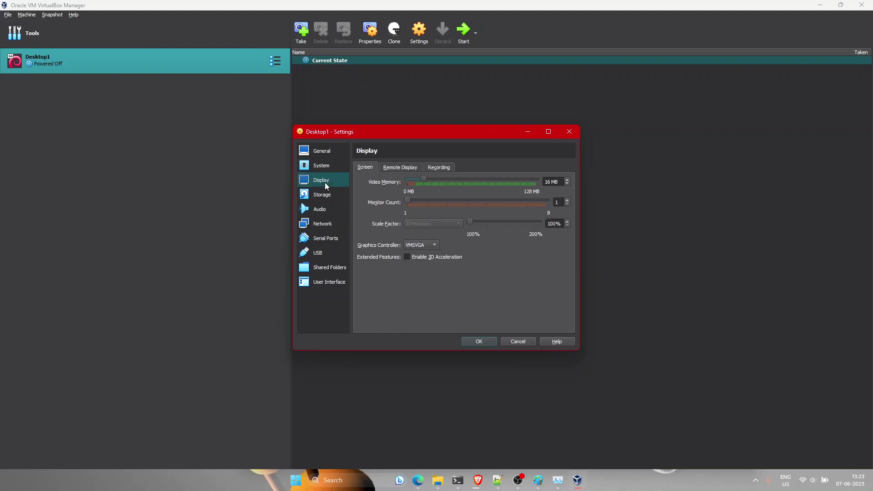
{"action": "left_click", "coordinate": [394, 169]}
{"action": "left_click", "coordinate": [390, 182]}
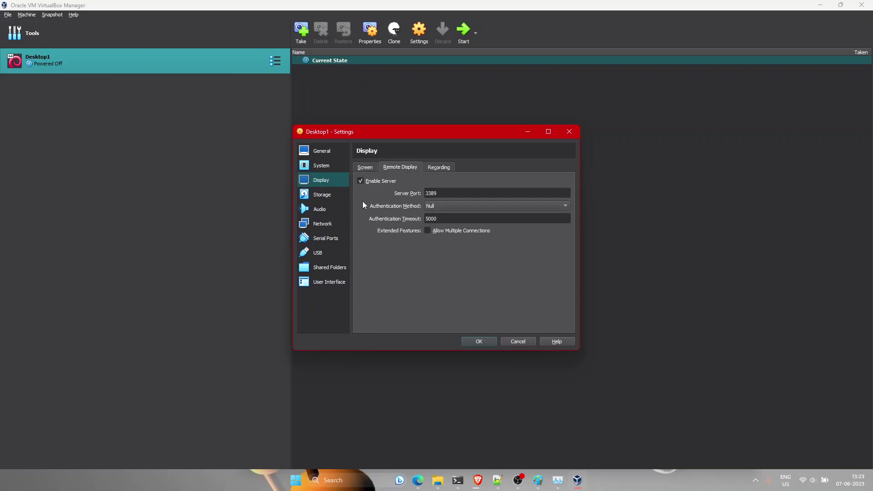
{"action": "left_click", "coordinate": [366, 169]}
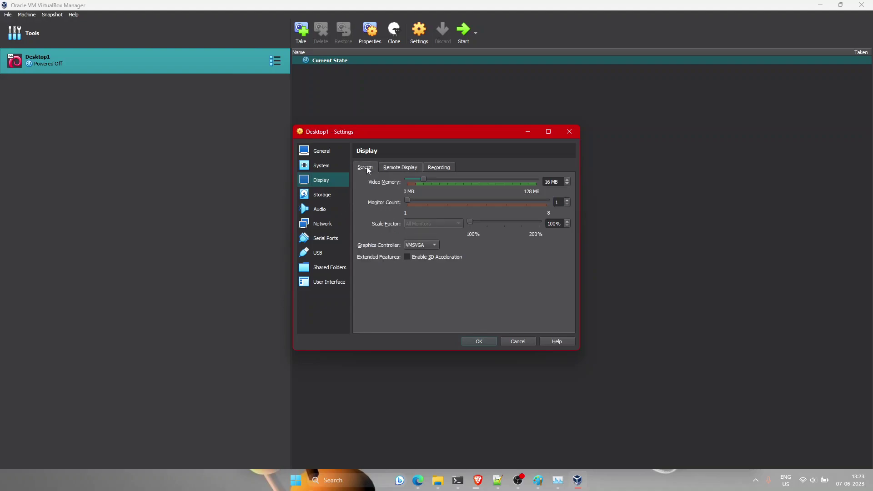
Step: Toggle Enable Recording on and back off so video recording stays disabled
{"action": "left_click", "coordinate": [433, 168]}
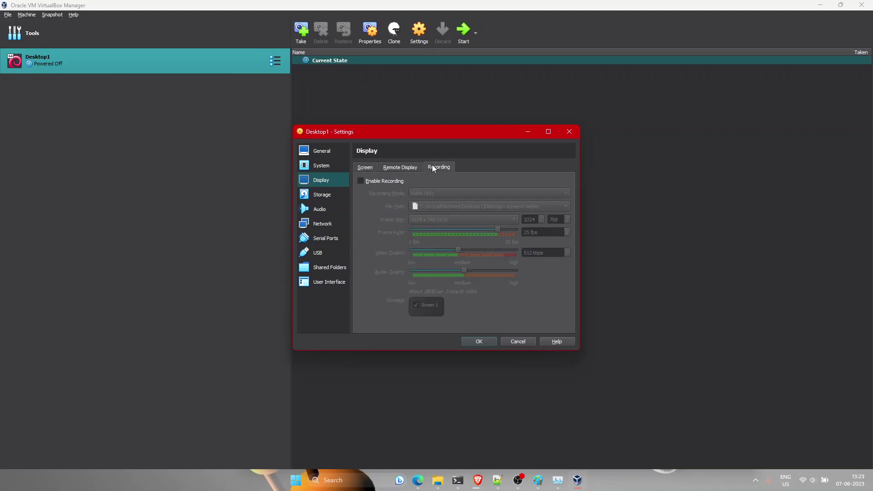
{"action": "left_click", "coordinate": [384, 182]}
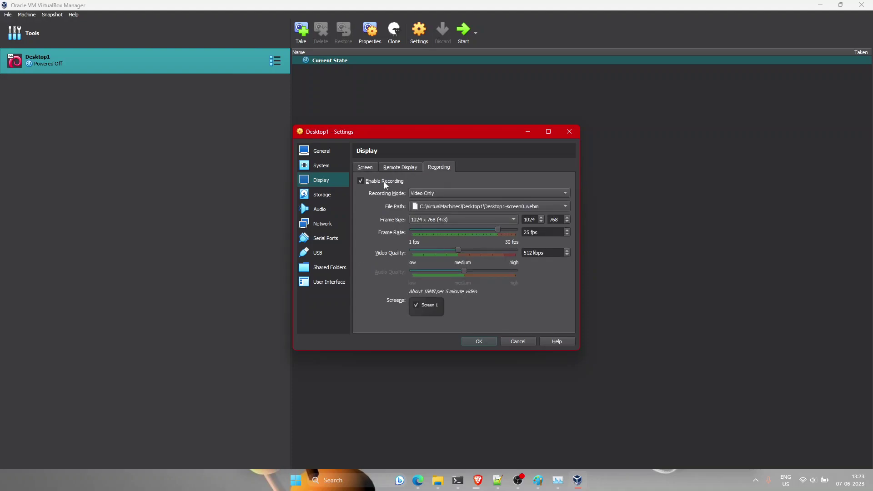
{"action": "left_click", "coordinate": [384, 183]}
{"action": "left_click", "coordinate": [333, 196]}
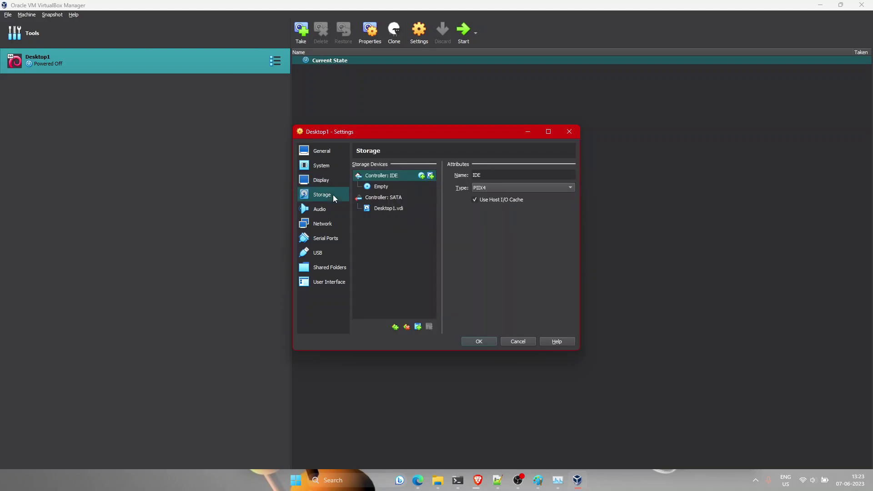
Step: Inspect the Desktop1.vdi SATA disk and the empty IDE optical drive on the Storage page
{"action": "left_click", "coordinate": [397, 209]}
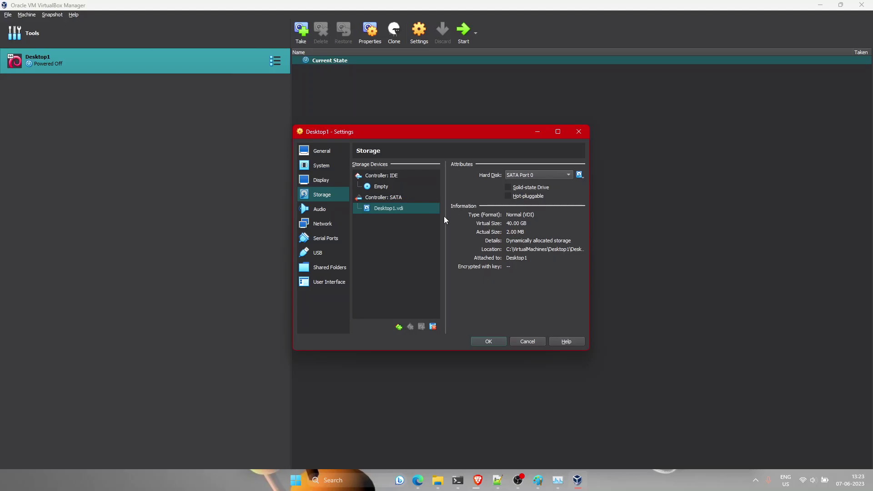
{"action": "left_click", "coordinate": [328, 171]}
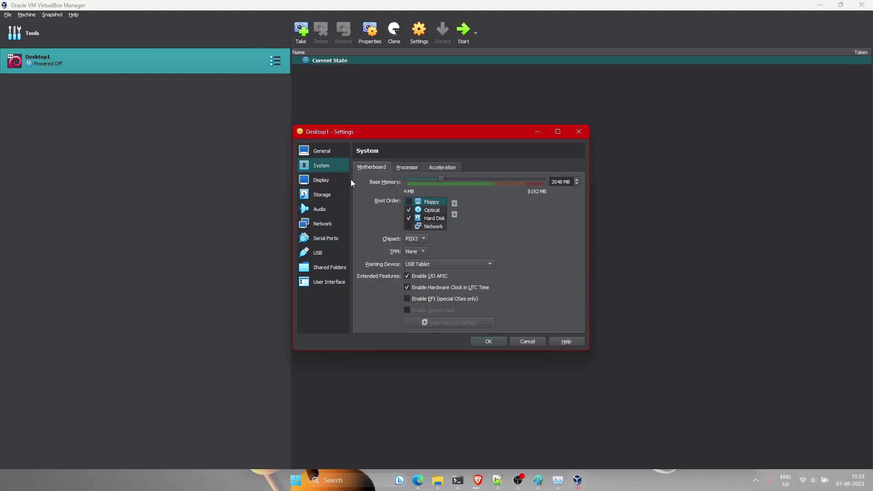
{"action": "left_click", "coordinate": [328, 193]}
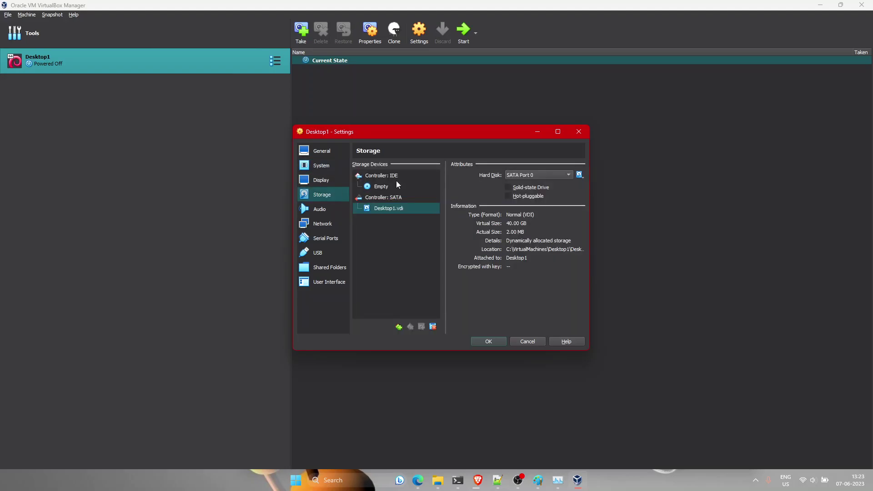
{"action": "left_click", "coordinate": [394, 187]}
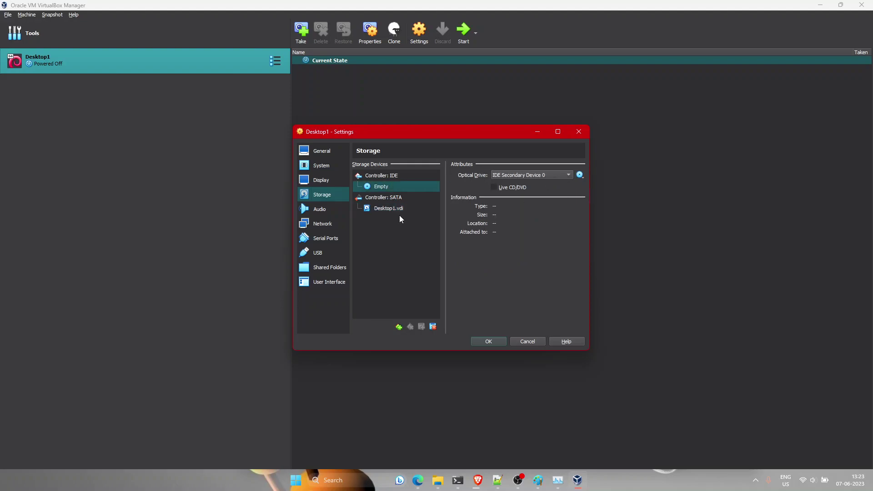
{"action": "left_click", "coordinate": [331, 209]}
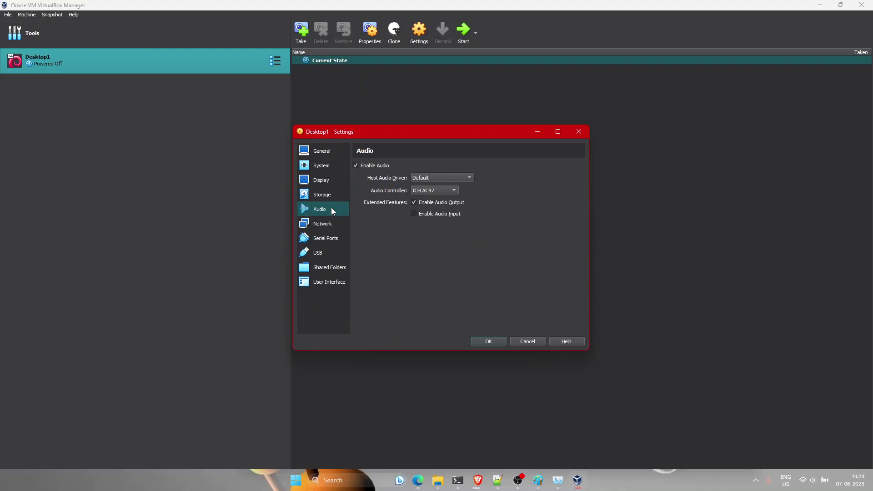
Step: Disable Desktop1's audio and attach its network adapter as Bridged Adapter
{"action": "left_click", "coordinate": [356, 166]}
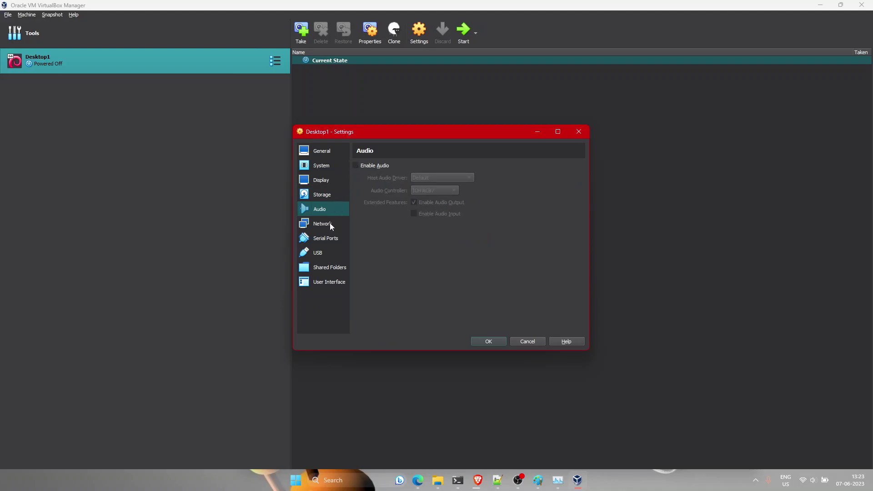
{"action": "left_click", "coordinate": [330, 226]}
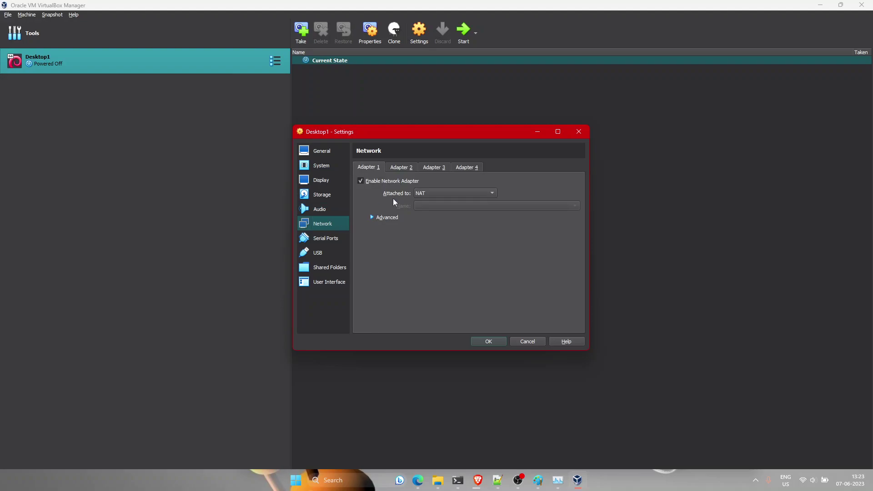
{"action": "left_click", "coordinate": [427, 192]}
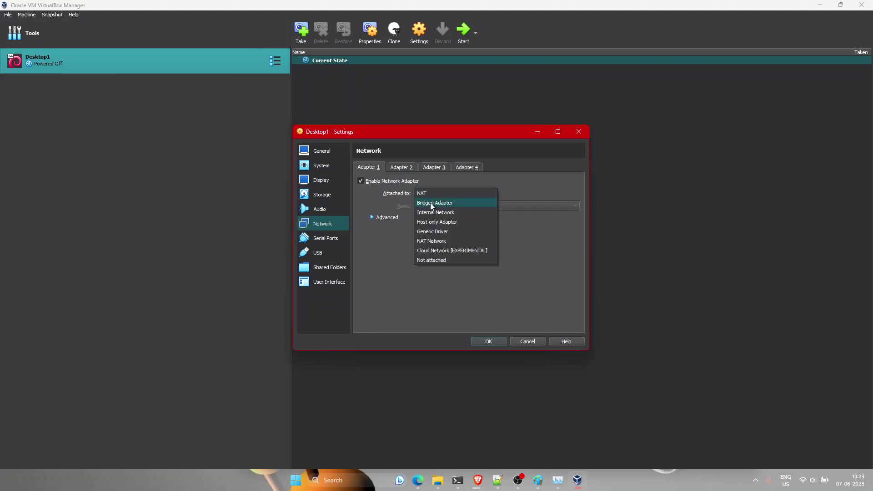
{"action": "left_click", "coordinate": [431, 204]}
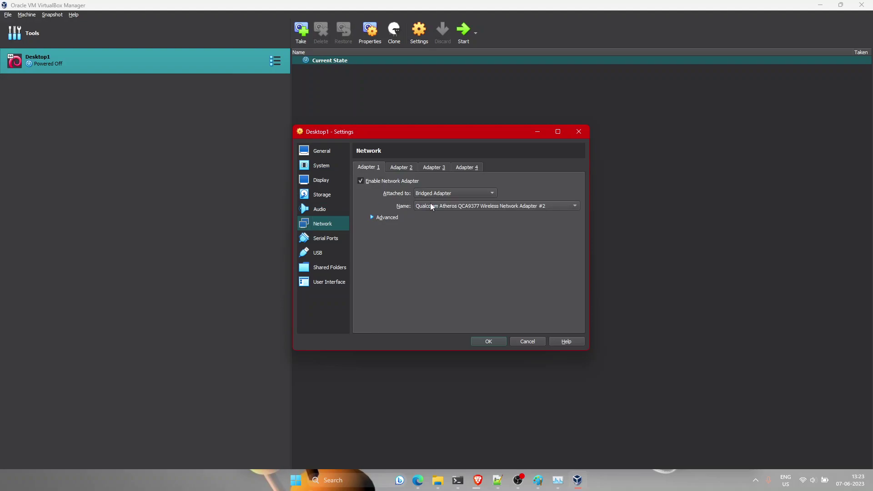
Step: Check the Serial Ports page, then untick Enable USB Controller
{"action": "left_click", "coordinate": [331, 239]}
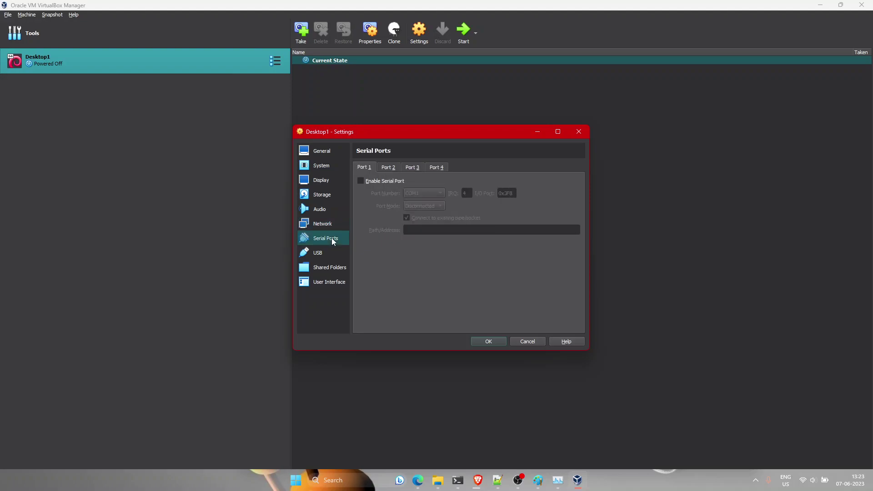
{"action": "left_click", "coordinate": [326, 252]}
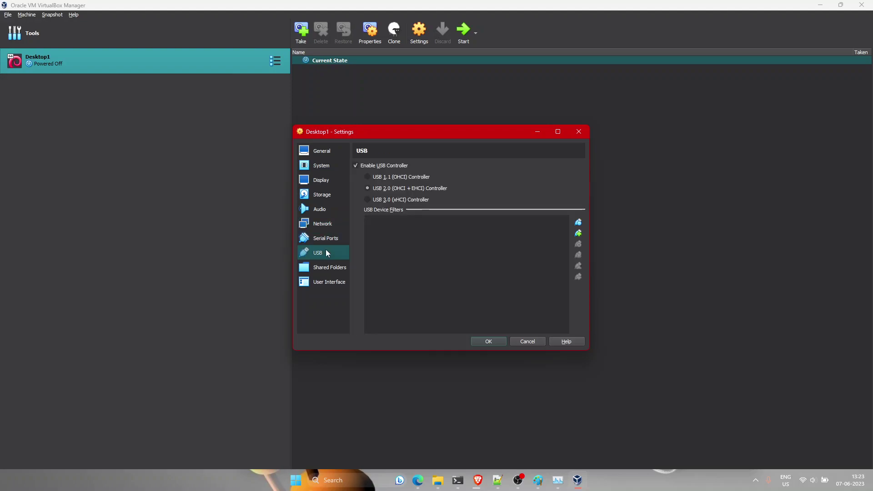
{"action": "left_click", "coordinate": [357, 170]}
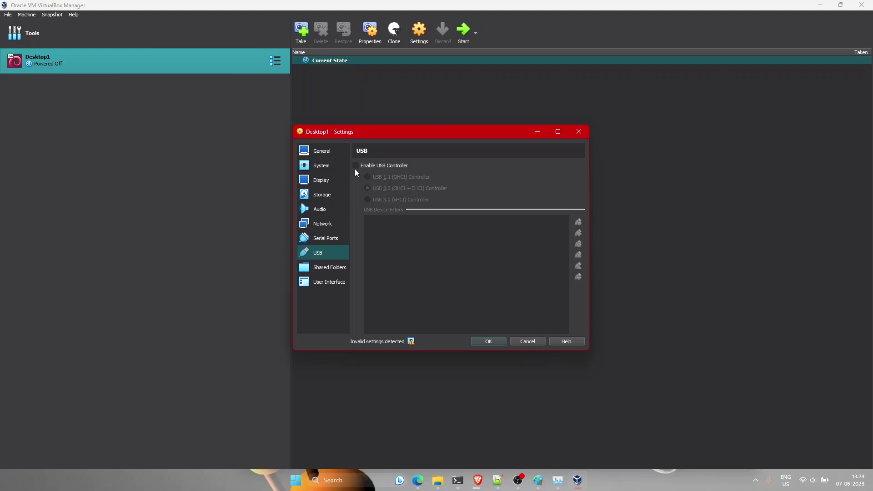
Step: Re-enable the USB 2.0 controller, view the empty Shared Folders list, and open File Explorer
{"action": "left_click", "coordinate": [355, 167]}
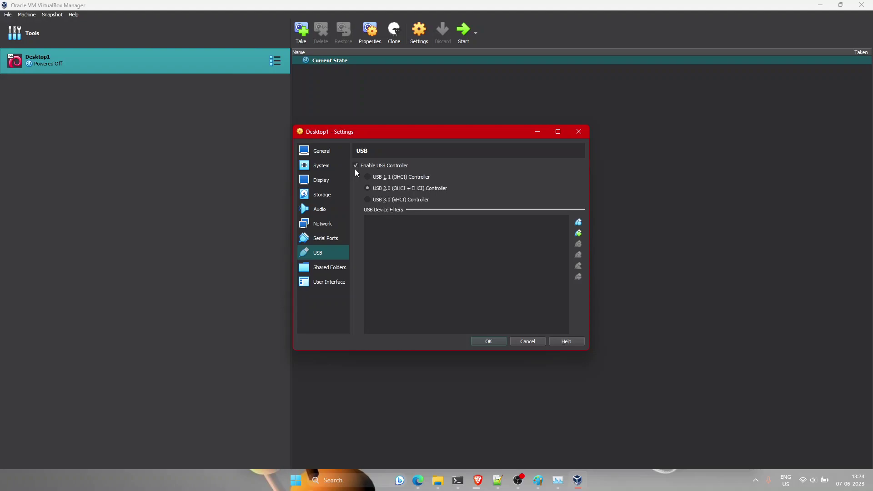
{"action": "left_click", "coordinate": [322, 267]}
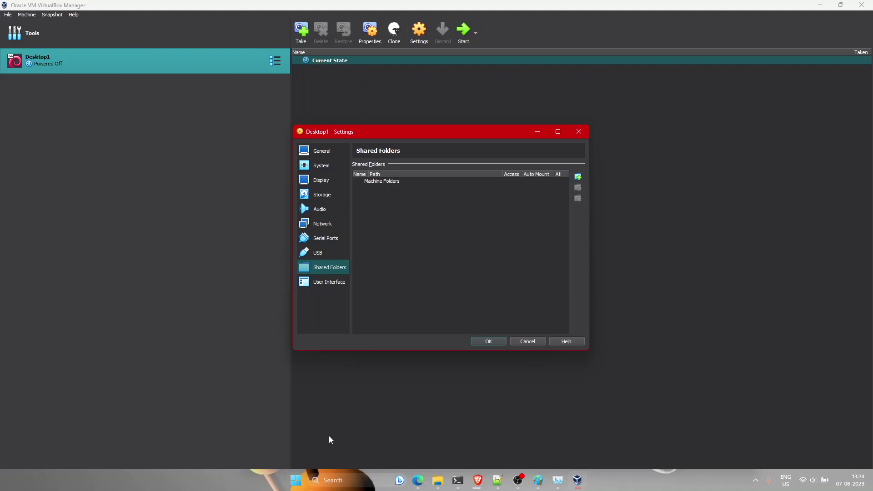
{"action": "left_click", "coordinate": [290, 483]}
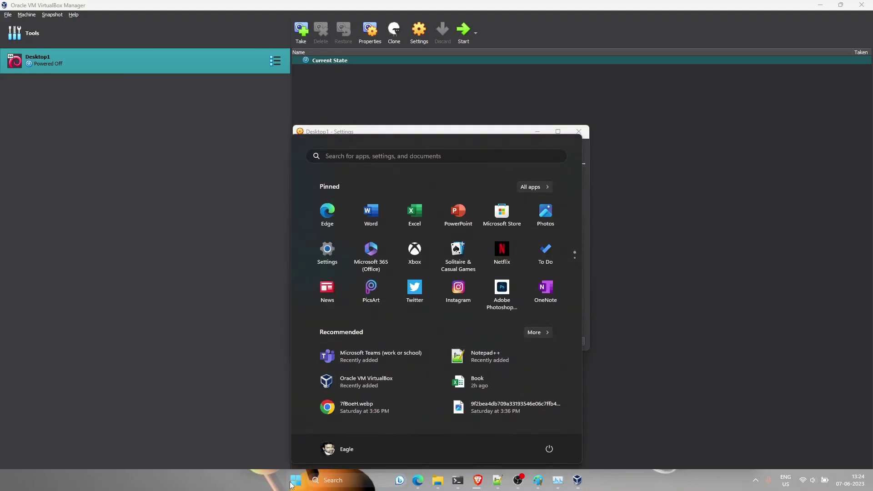
{"action": "left_click", "coordinate": [291, 484]}
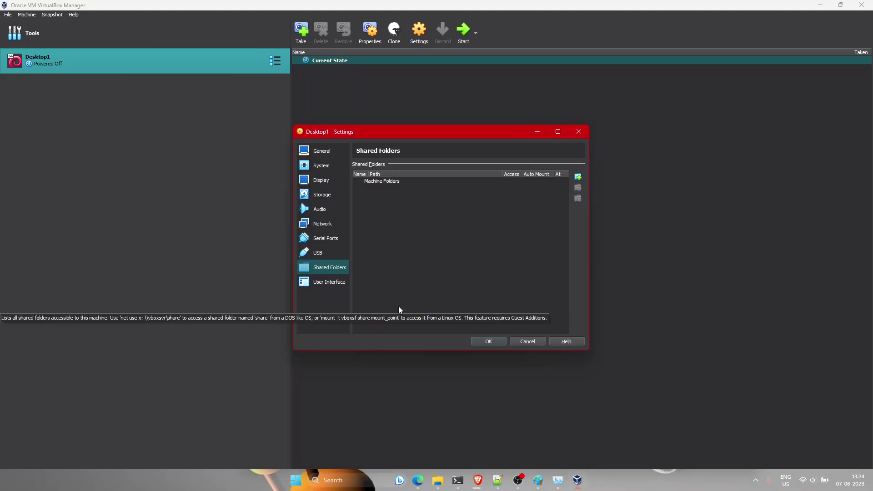
{"action": "left_click", "coordinate": [437, 483]}
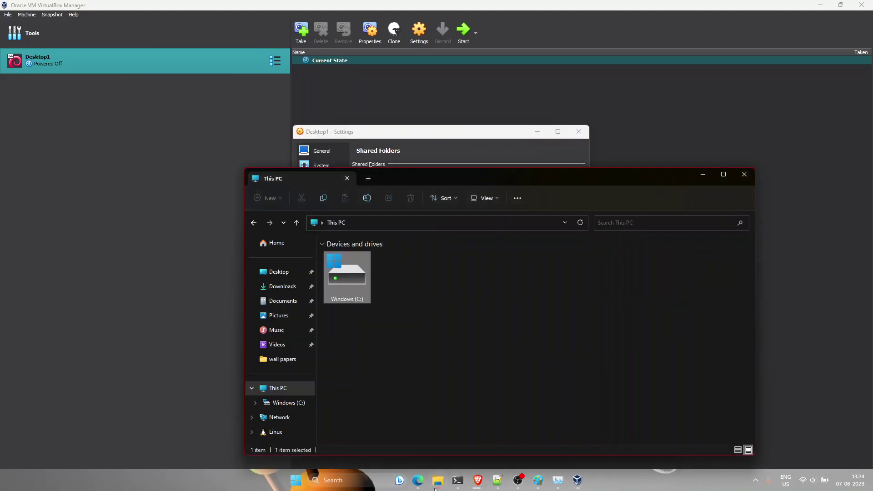
Step: Create a new folder named 'Shared Folder' in C:\VirtualMachines
{"action": "left_click", "coordinate": [303, 405]}
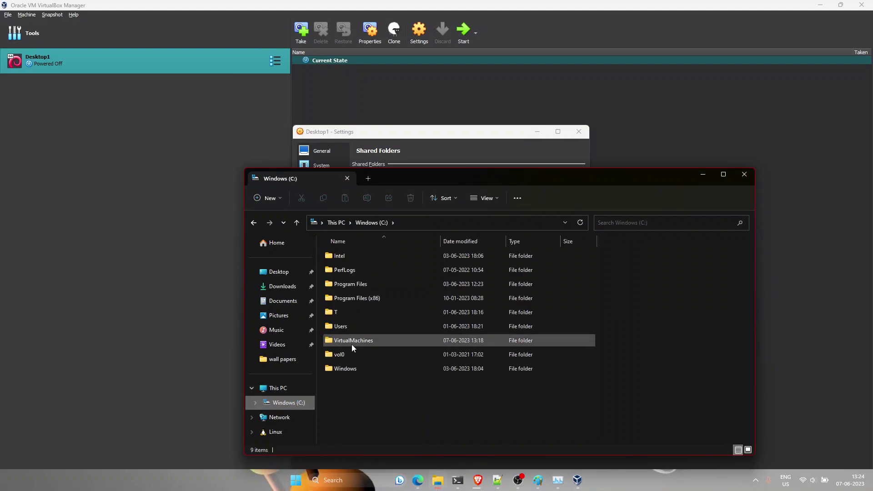
{"action": "double_click", "coordinate": [353, 341]}
{"action": "right_click", "coordinate": [351, 344]}
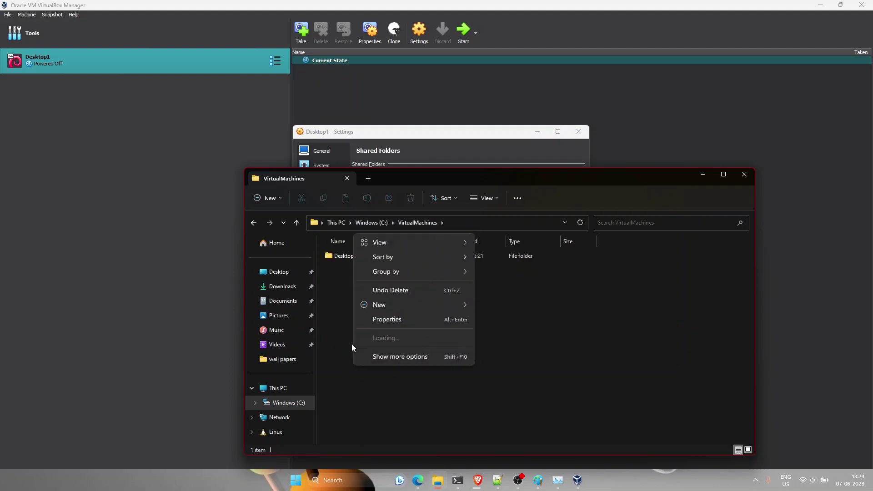
{"action": "mouse_move", "coordinate": [380, 307]}
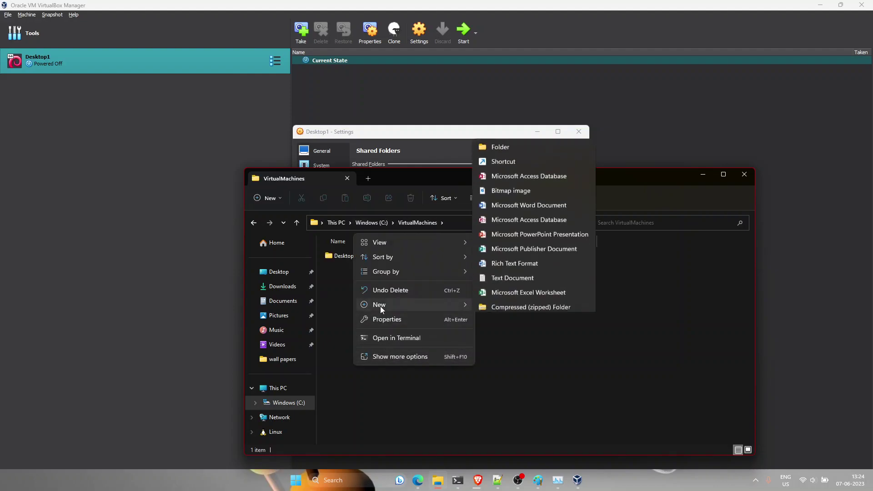
{"action": "left_click", "coordinate": [484, 141]}
{"action": "type", "text": "S"}
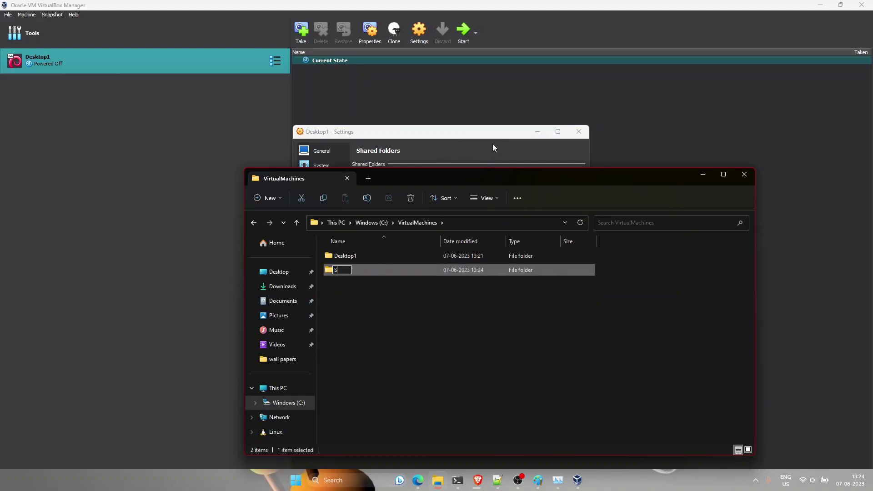
{"action": "type", "text": "hared Folder"}
{"action": "key", "text": "Return"}
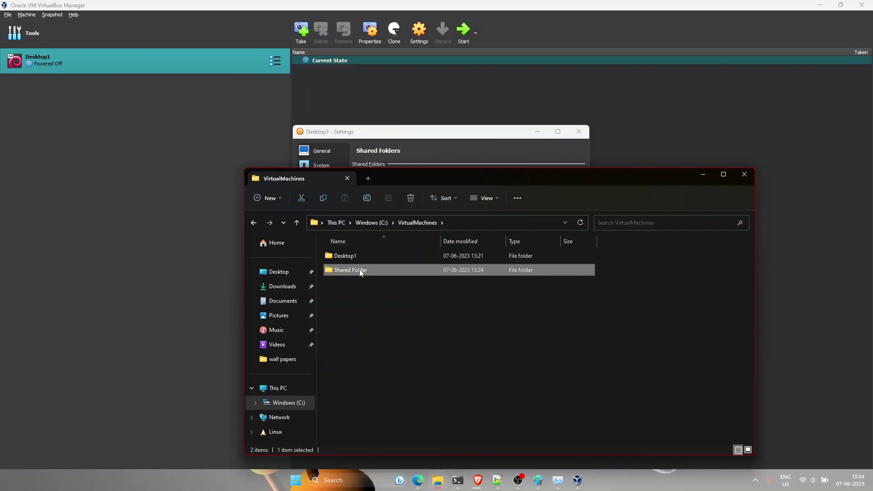
{"action": "right_click", "coordinate": [359, 270]}
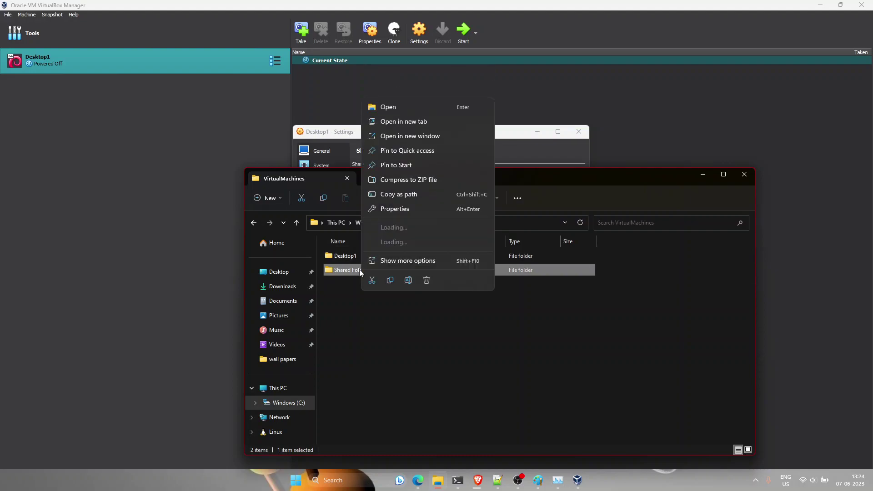
Step: In the folder's network sharing options, add Everyone with Read/Write permission
{"action": "left_click", "coordinate": [390, 207]}
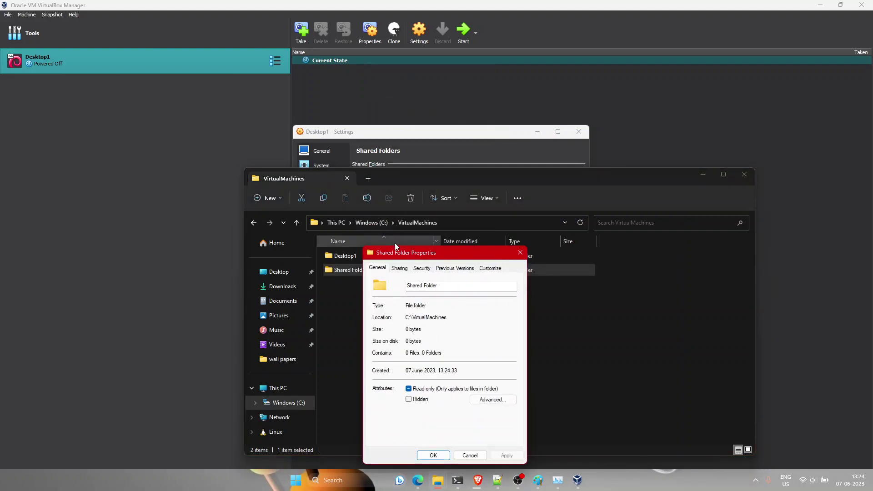
{"action": "left_click", "coordinate": [399, 268]}
{"action": "left_click", "coordinate": [393, 329]}
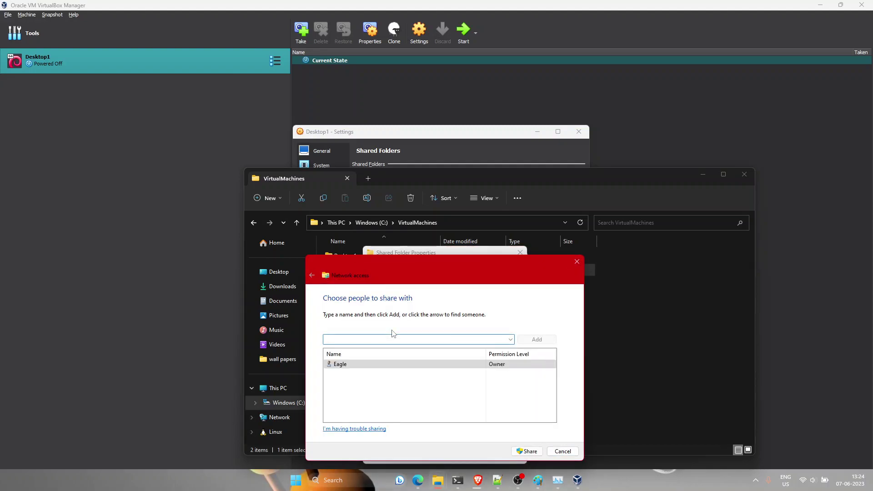
{"action": "type", "text": "everyone"}
{"action": "left_click", "coordinate": [552, 339]}
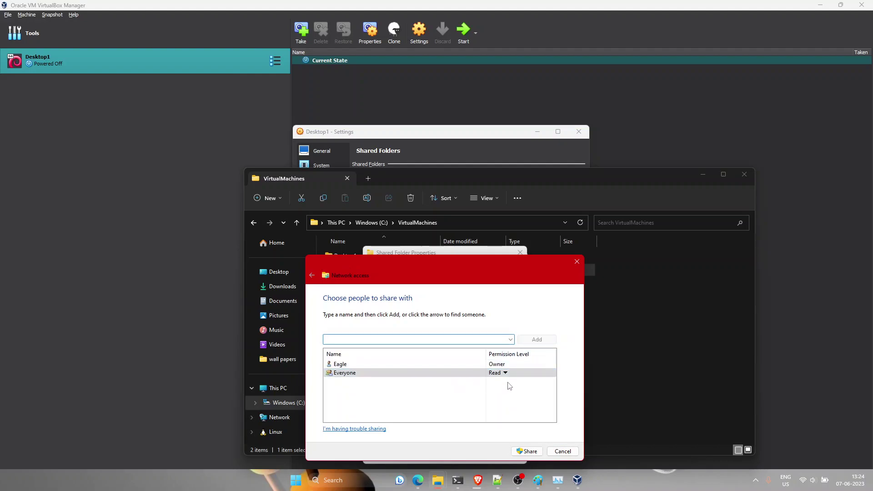
{"action": "left_click", "coordinate": [504, 374]}
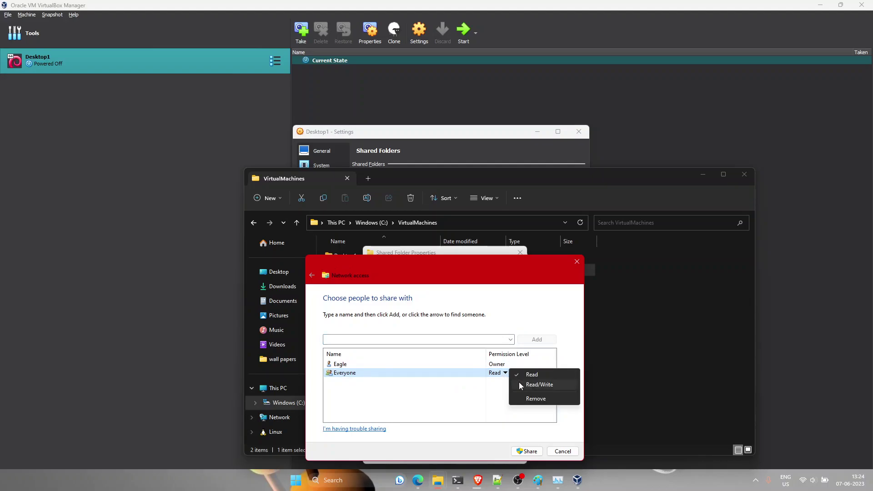
{"action": "left_click", "coordinate": [520, 385]}
Step: Share the folder, approve the UAC prompt, and close the Properties window
{"action": "left_click", "coordinate": [529, 452]}
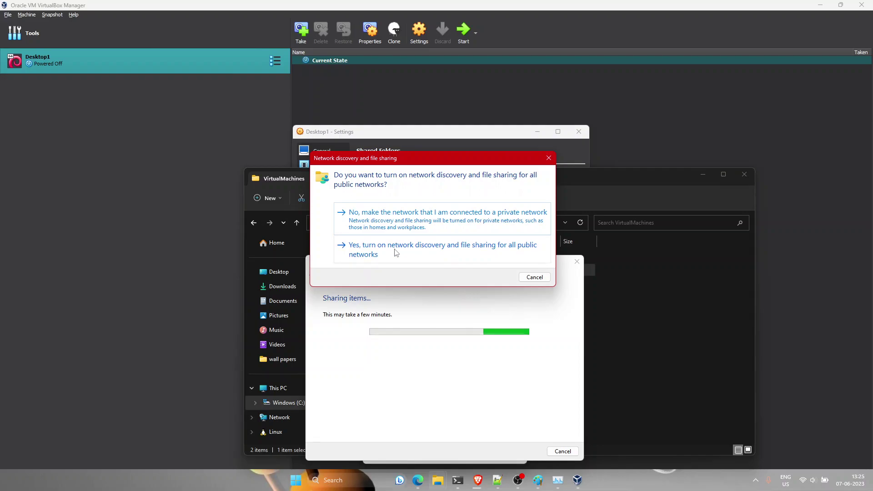
{"action": "left_click", "coordinate": [395, 252]}
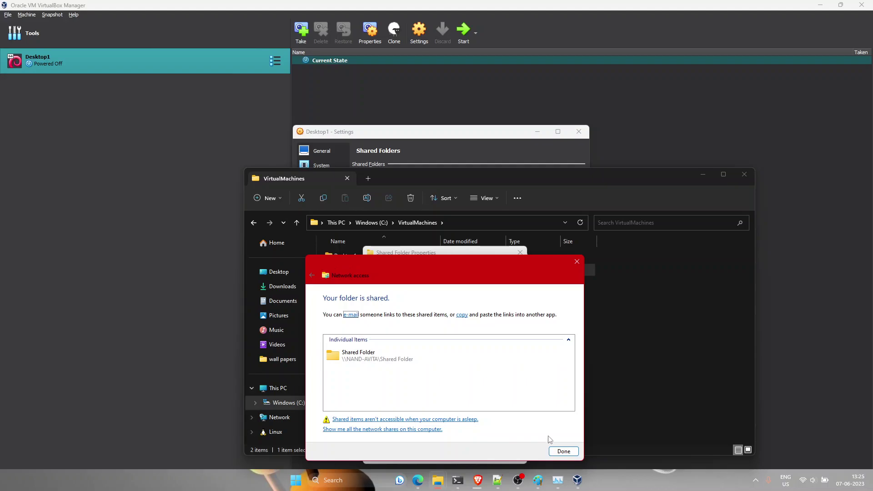
{"action": "left_click", "coordinate": [569, 452]}
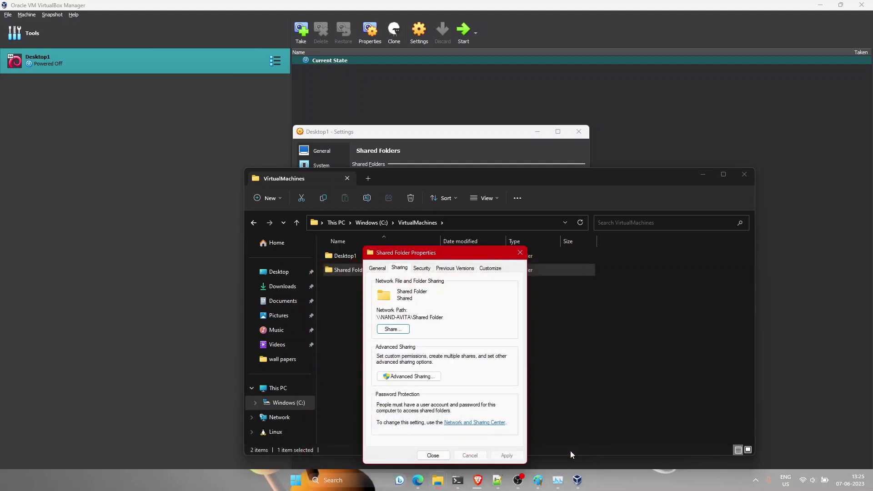
{"action": "left_click", "coordinate": [521, 253]}
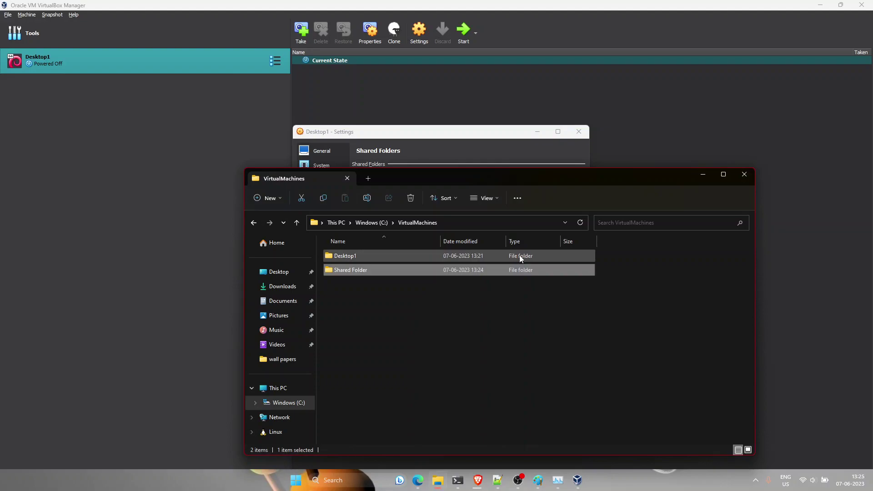
Step: Add a new Desktop1 shared folder with path C:\VirtualMachines\Shared Folder
{"action": "left_click", "coordinate": [503, 129]}
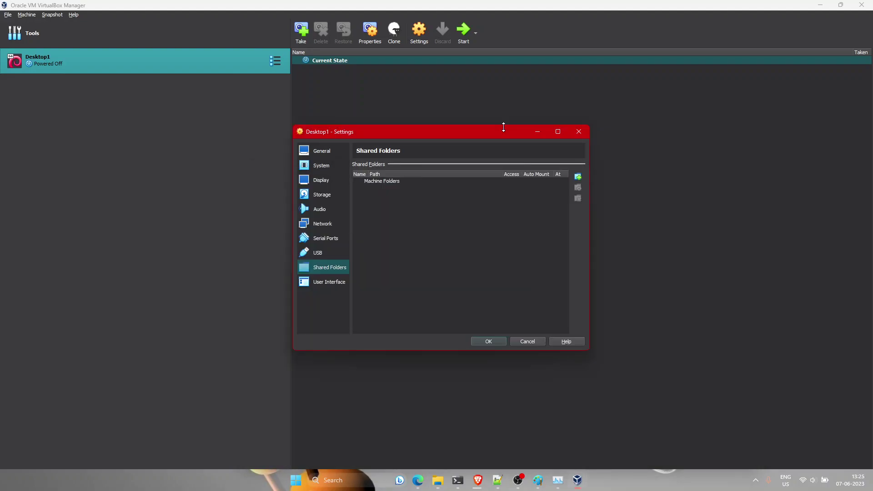
{"action": "left_click", "coordinate": [578, 177]}
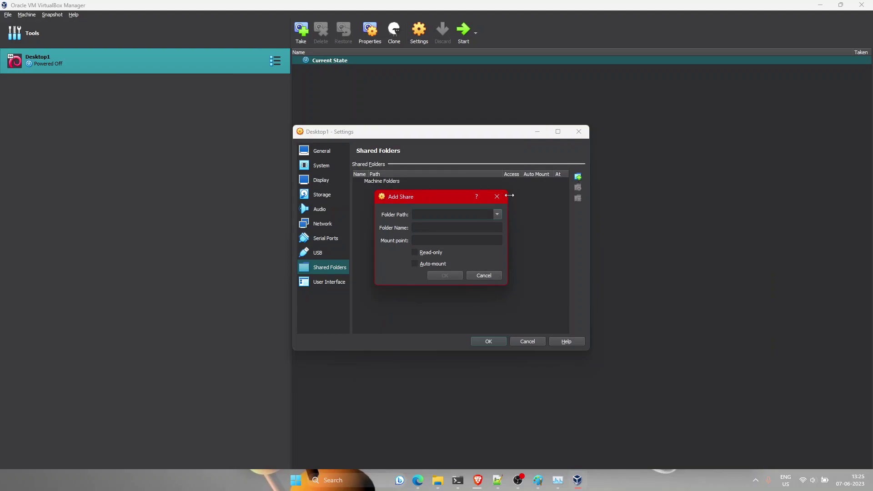
{"action": "left_click", "coordinate": [497, 215]}
{"action": "left_click", "coordinate": [474, 235]}
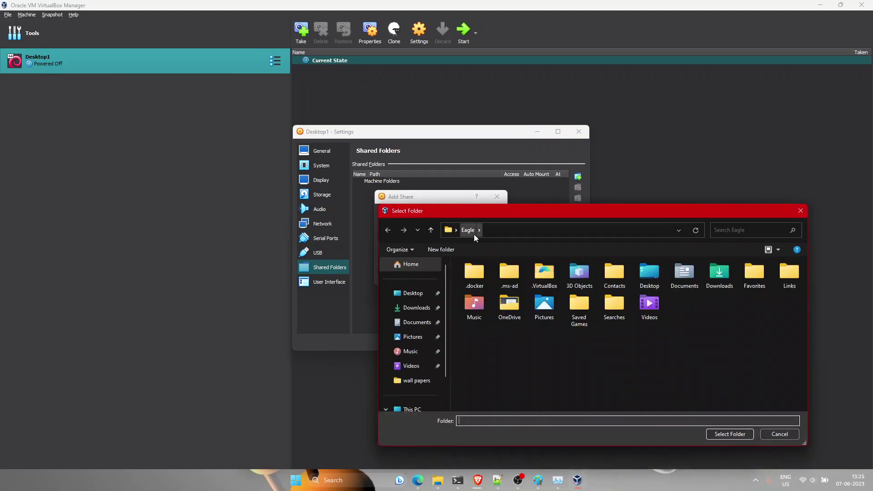
{"action": "scroll", "coordinate": [436, 364], "scroll_direction": "down", "scroll_amount": 2}
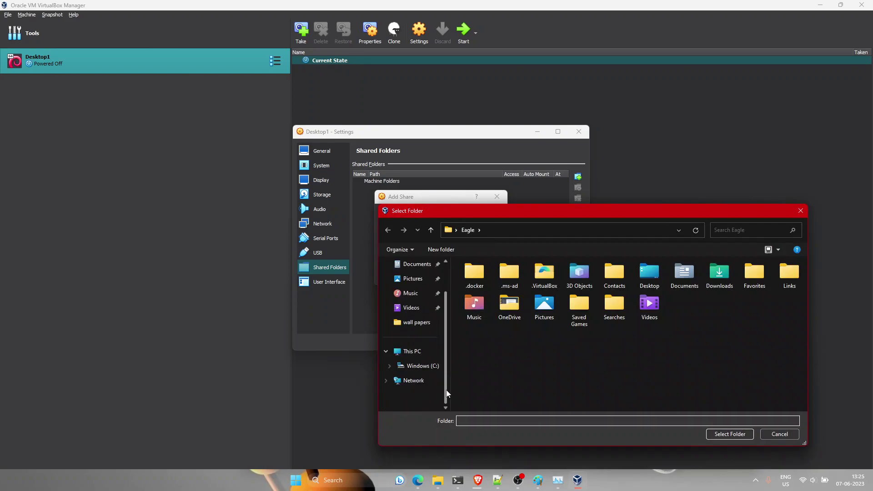
{"action": "left_click", "coordinate": [435, 368]}
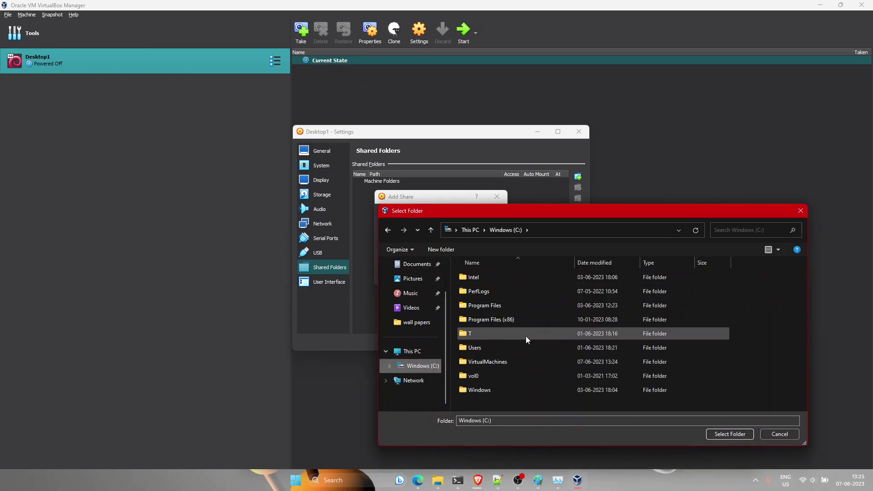
{"action": "double_click", "coordinate": [505, 364]}
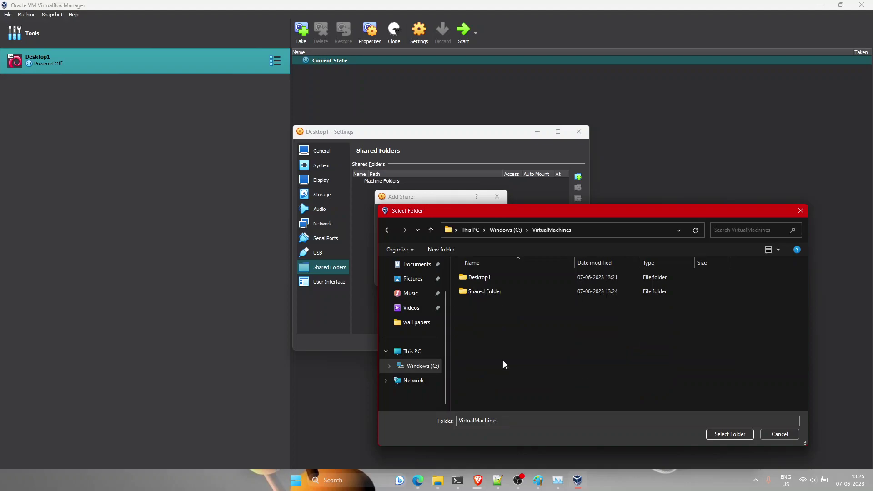
{"action": "left_click", "coordinate": [493, 292]}
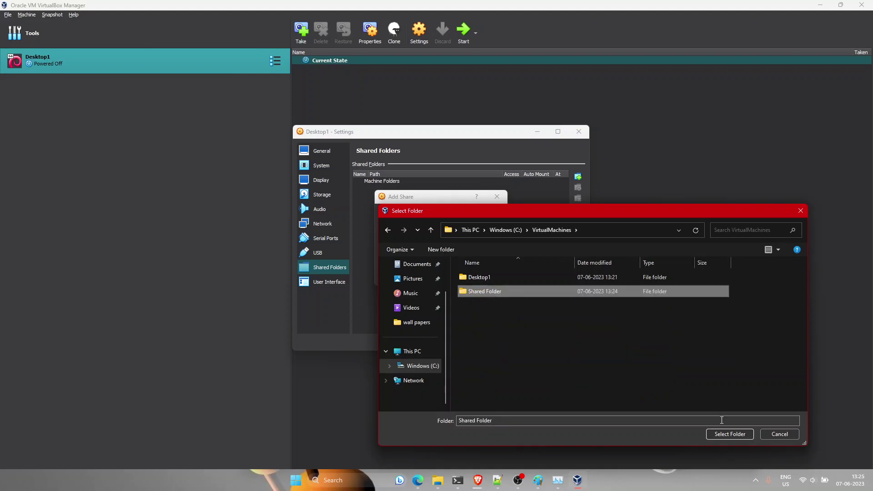
{"action": "left_click", "coordinate": [729, 434]}
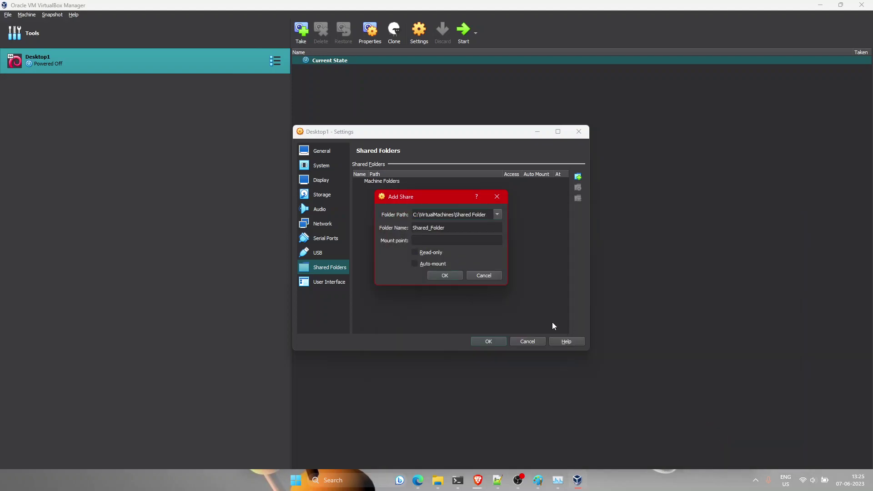
Step: Enable Auto-mount and confirm the Shared_Folder share
{"action": "left_click", "coordinate": [440, 264]}
{"action": "left_click", "coordinate": [448, 277]}
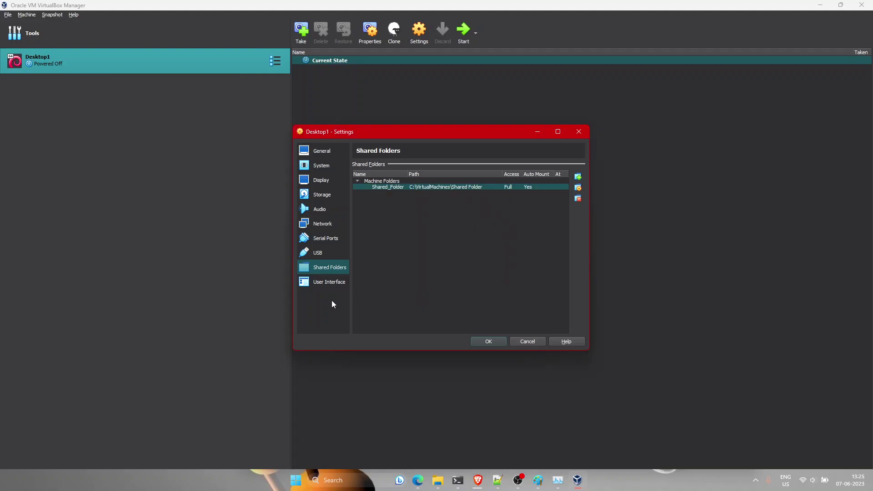
{"action": "left_click", "coordinate": [328, 286]}
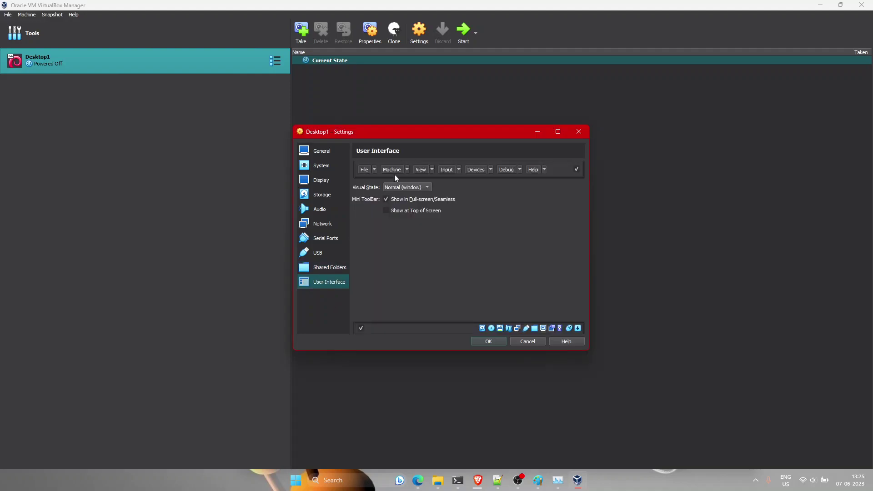
Step: Review the General and System pages, then save Desktop1's settings with OK
{"action": "left_click", "coordinate": [321, 152]}
{"action": "left_click", "coordinate": [319, 167]}
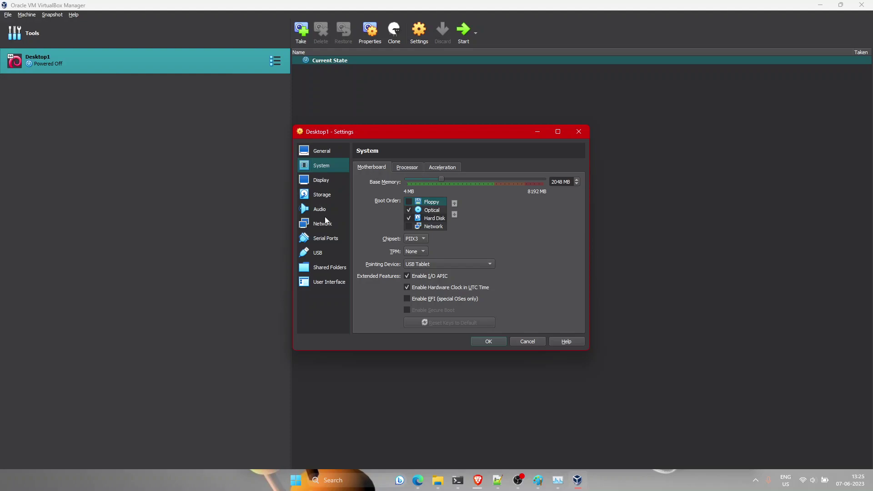
{"action": "left_click", "coordinate": [498, 344]}
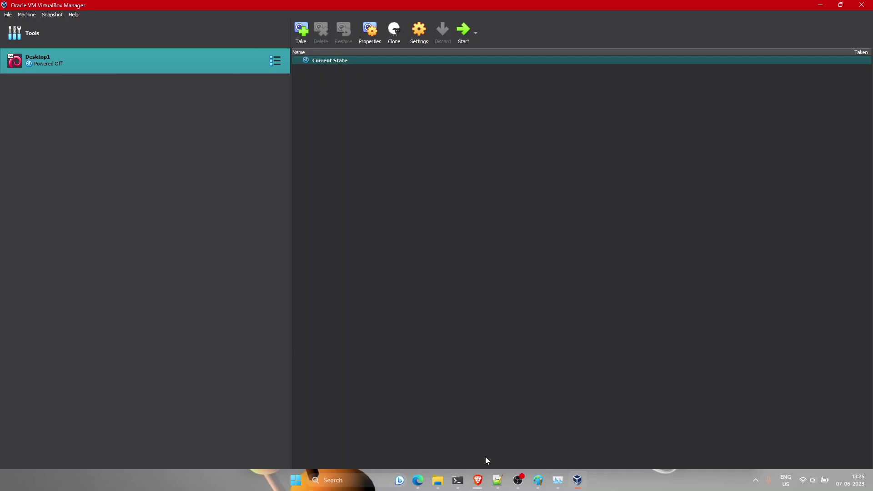
{"action": "left_click", "coordinate": [478, 480]}
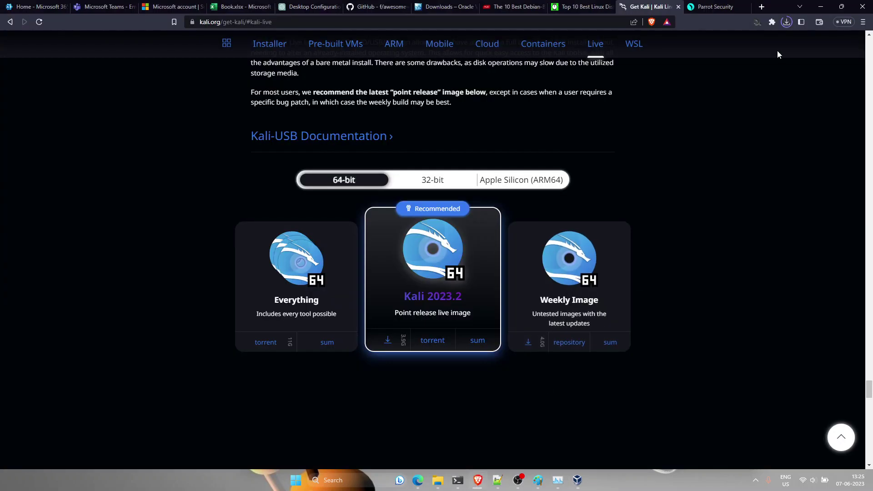
Step: Check the Kali 2023.2 live ISO download progress, now at 3.6 of 3.9 GB
{"action": "left_click", "coordinate": [786, 22]}
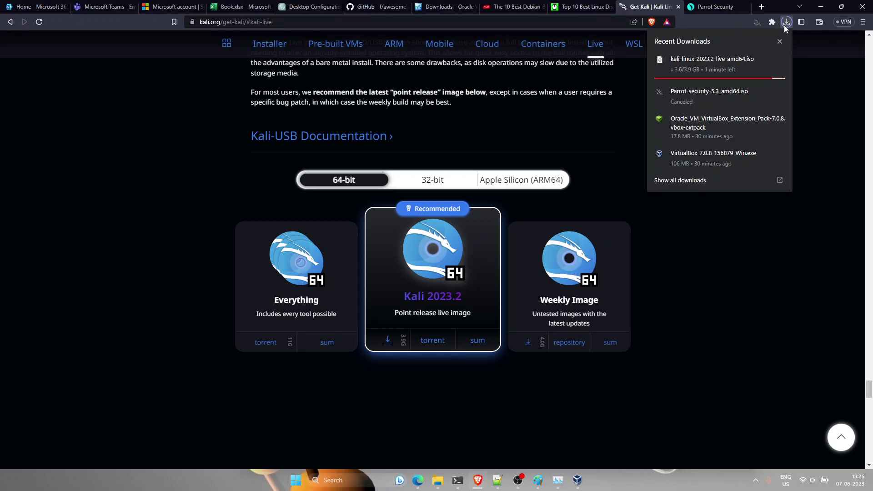
{"action": "left_click", "coordinate": [435, 486]}
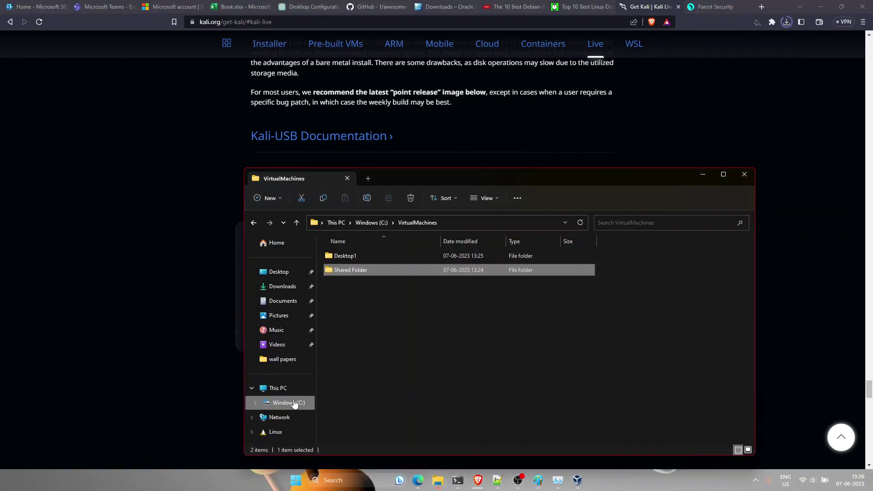
Step: Show This PC in Explorer, then run 'ping' in Command Prompt to list its options
{"action": "left_click", "coordinate": [278, 388]}
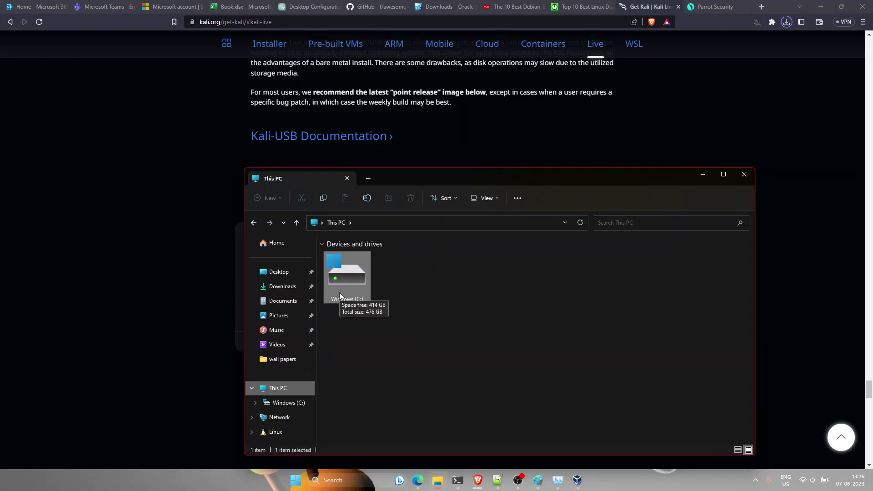
{"action": "left_click", "coordinate": [458, 482]}
{"action": "type", "text": "ping"}
{"action": "key", "text": "Return"}
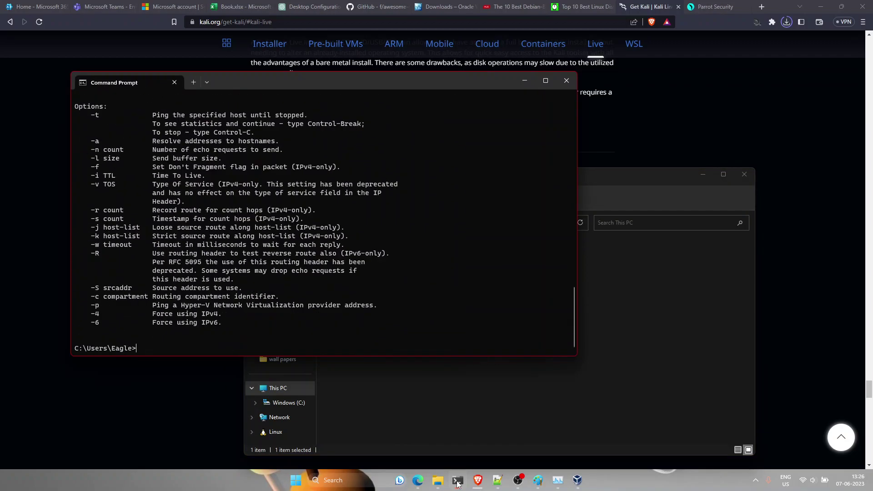
{"action": "type", "text": "ping"}
{"action": "left_click", "coordinate": [526, 85]}
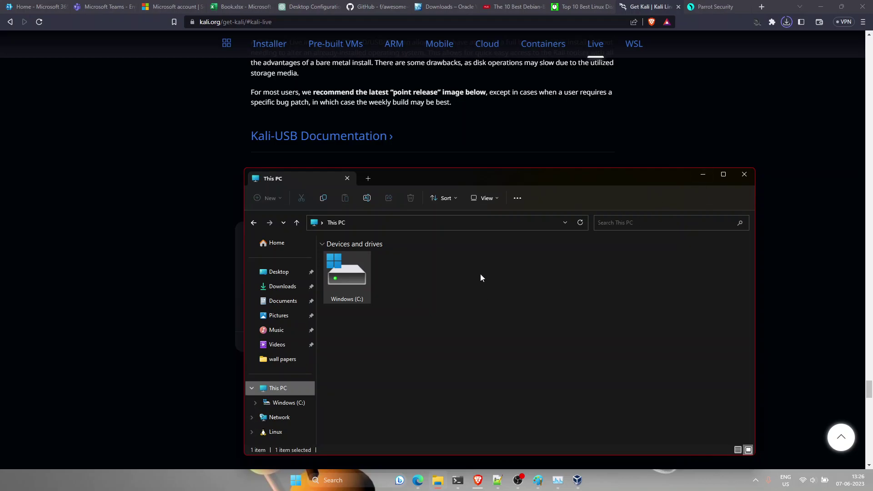
Step: Check the Kali ISO download, review the Parrot Security Edition download formats, then return to VirtualBox Manager
{"action": "left_click", "coordinate": [703, 174]}
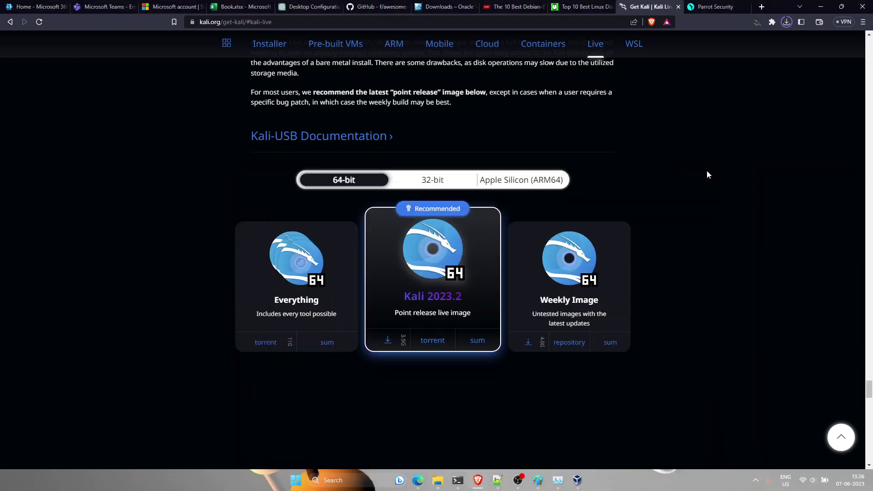
{"action": "left_click", "coordinate": [786, 27]}
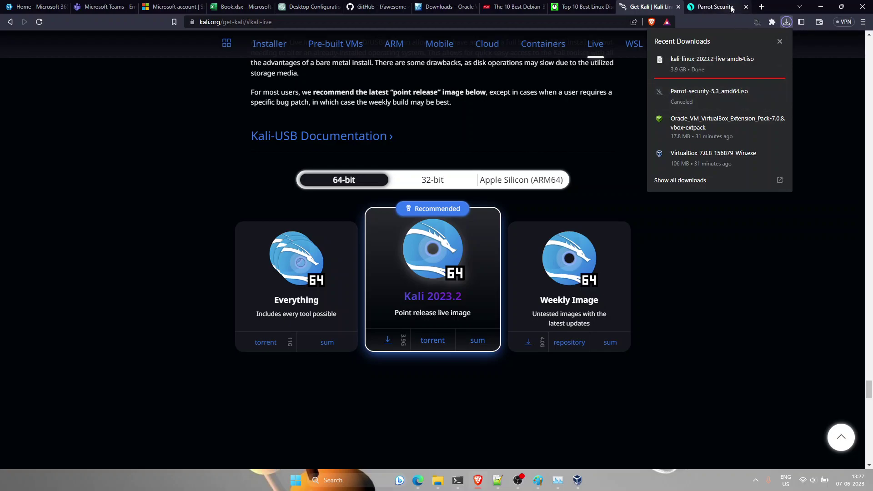
{"action": "left_click", "coordinate": [712, 6]}
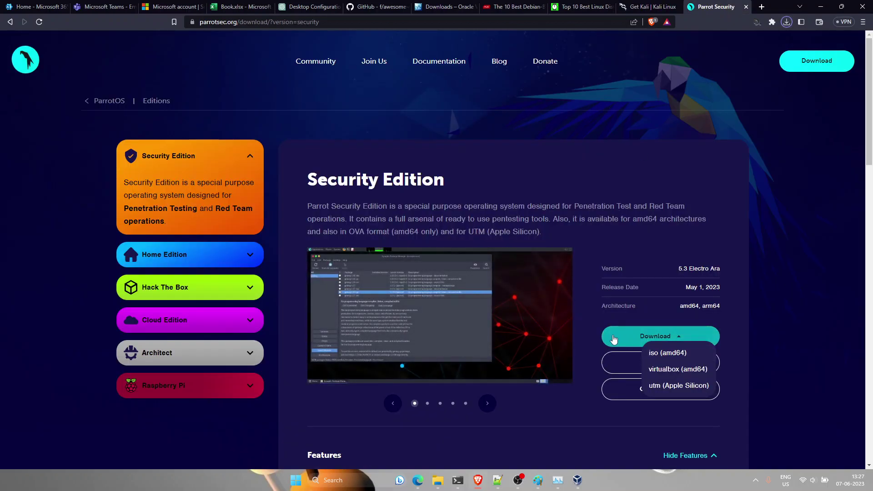
{"action": "left_click", "coordinate": [630, 342]}
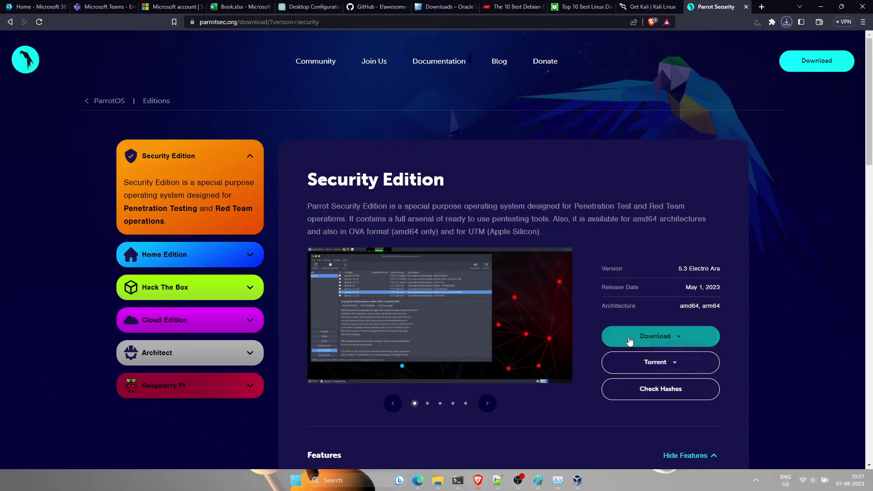
{"action": "left_click", "coordinate": [669, 337]}
{"action": "left_click", "coordinate": [669, 338]}
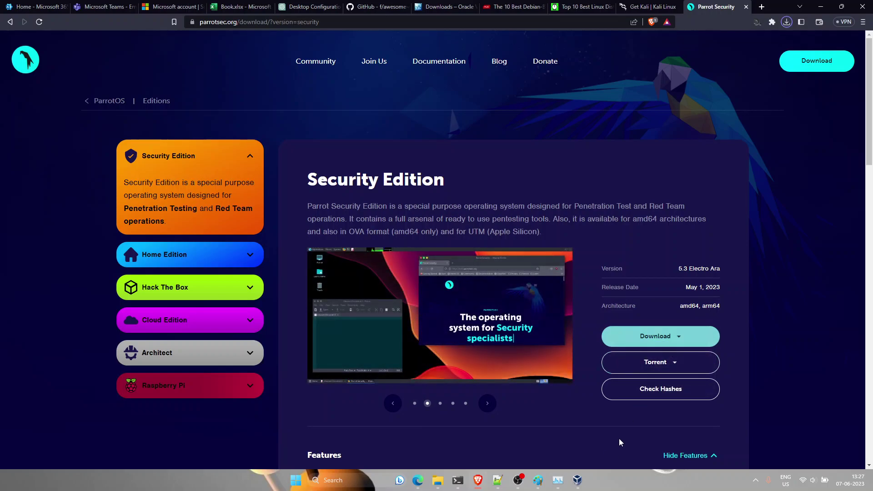
{"action": "left_click", "coordinate": [586, 482]}
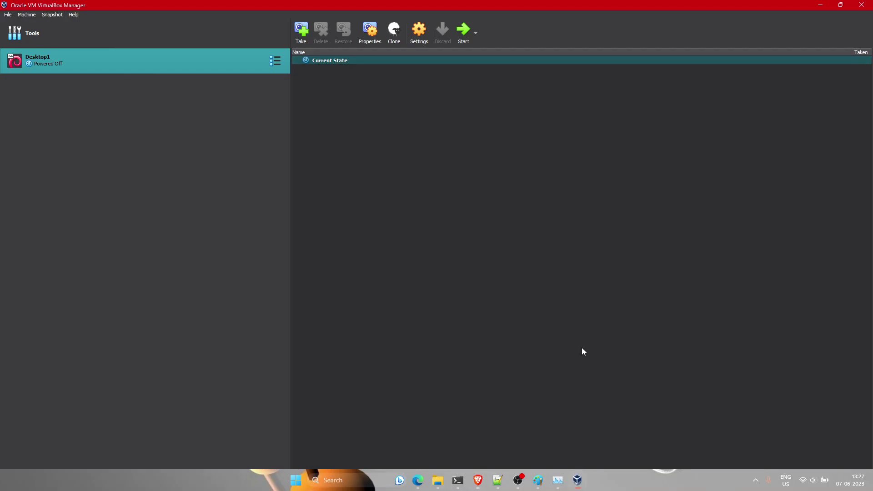
Step: Insert kali-linux-2023.2-live-amd64.iso from Downloads into Desktop1's empty IDE optical drive and save the settings
{"action": "left_click", "coordinate": [421, 39]}
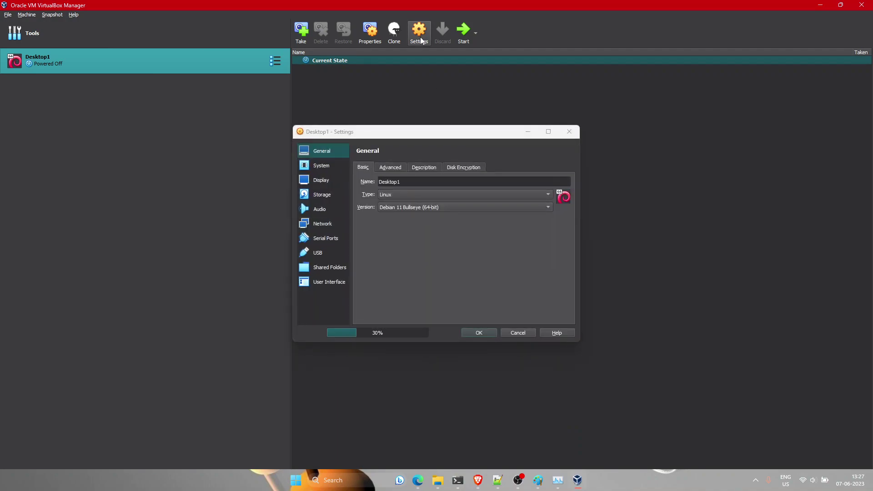
{"action": "left_click", "coordinate": [329, 199]}
{"action": "left_click", "coordinate": [382, 187]}
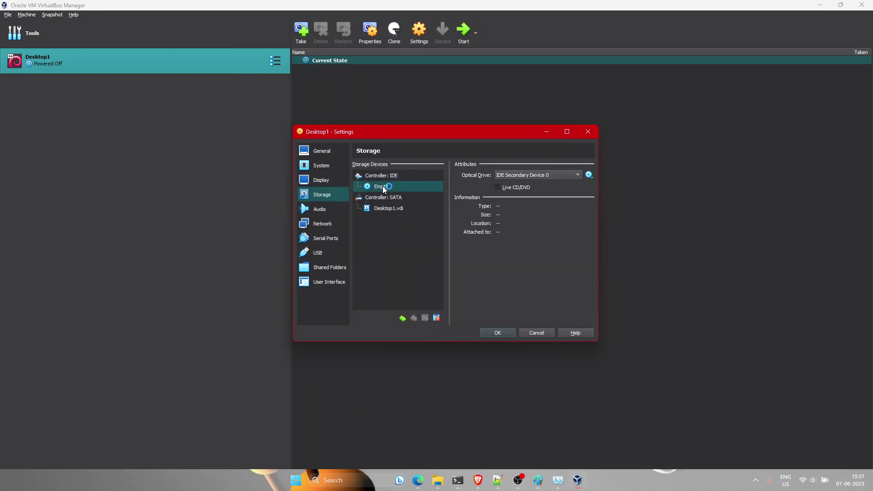
{"action": "left_click", "coordinate": [589, 178]}
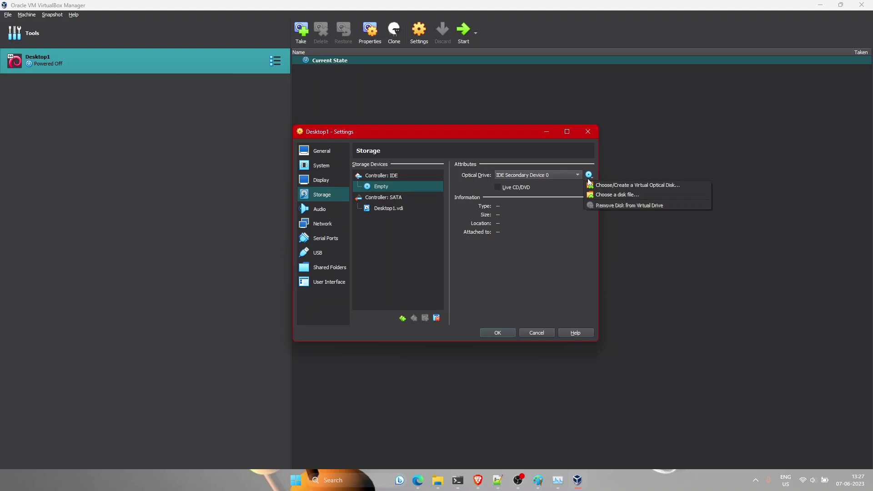
{"action": "left_click", "coordinate": [616, 194]}
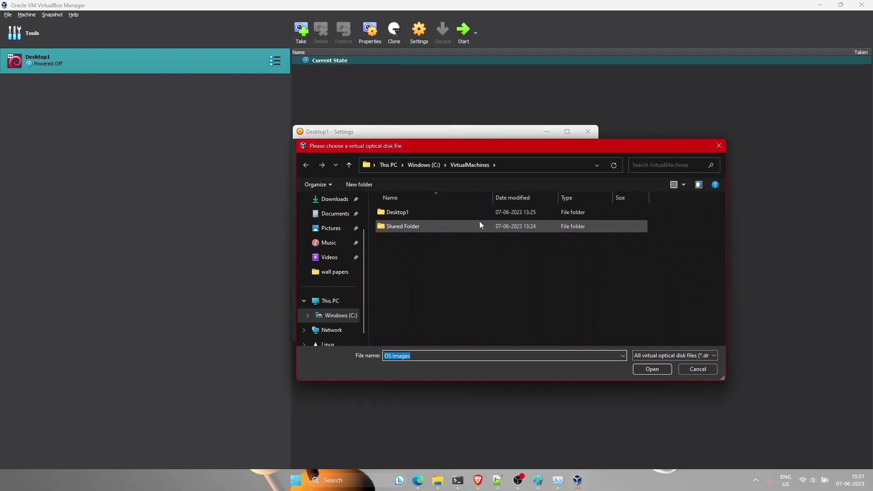
{"action": "left_click", "coordinate": [339, 205]}
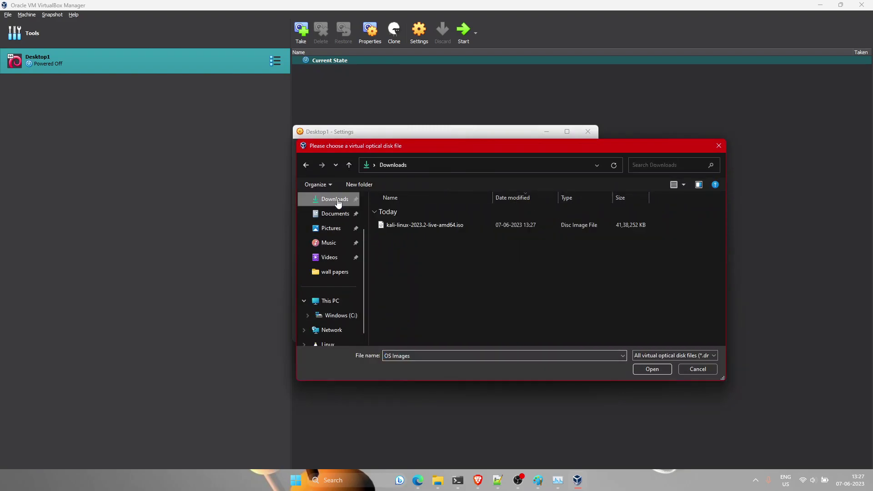
{"action": "left_click", "coordinate": [394, 226]}
{"action": "double_click", "coordinate": [394, 226]}
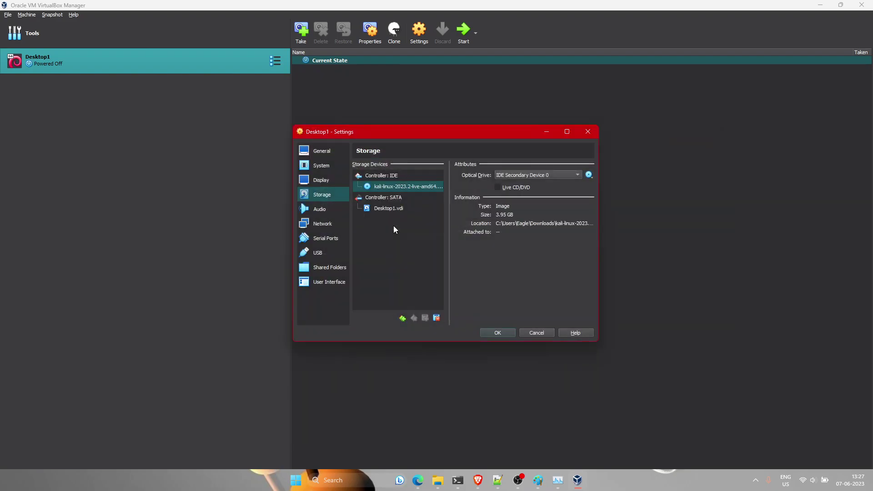
{"action": "left_click", "coordinate": [497, 334]}
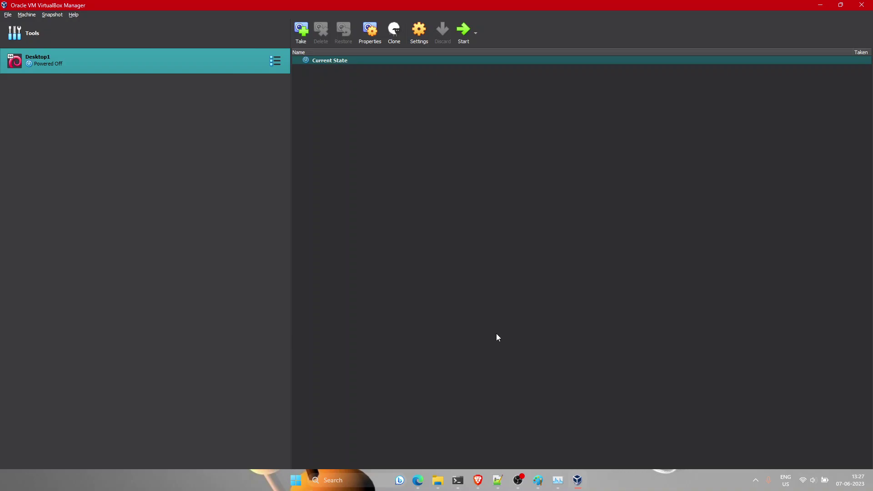
Step: Start Desktop1, then switch back to Brave's Parrot Security Edition 5.3 page
{"action": "left_click", "coordinate": [464, 33]}
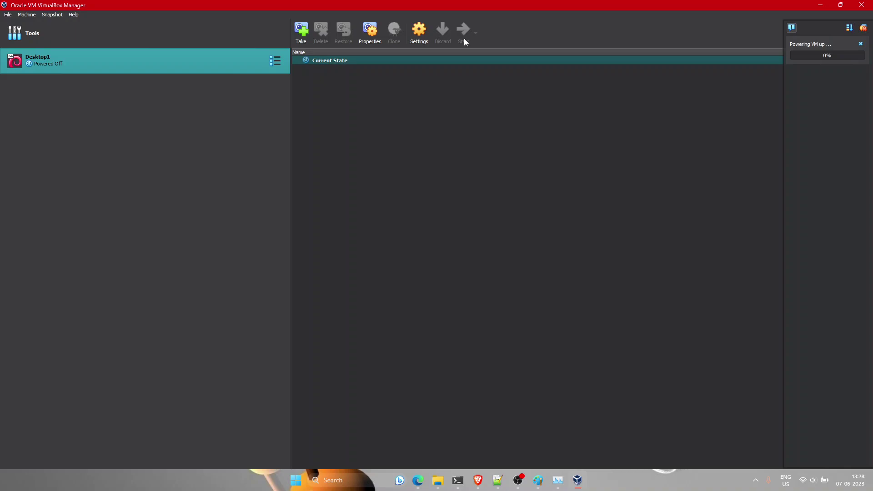
{"action": "left_click", "coordinate": [481, 478]}
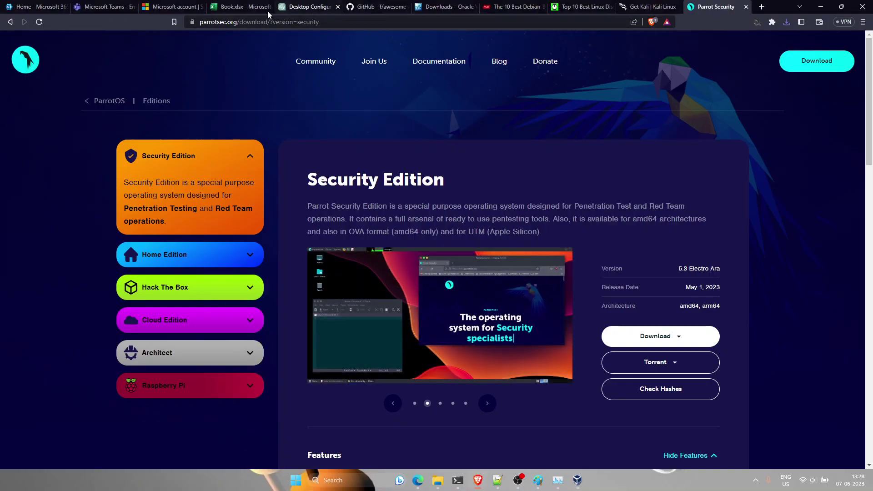
Step: Ask ChatGPT to tell you about the Debian file structure
{"action": "left_click", "coordinate": [302, 7]}
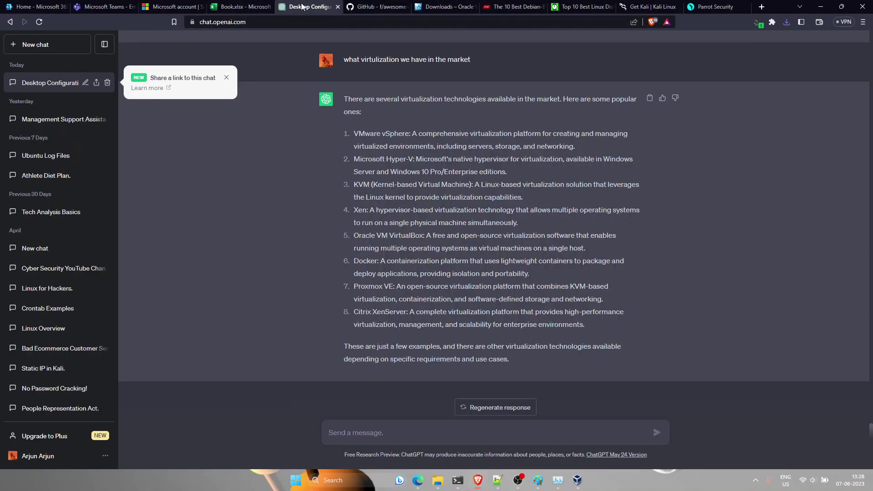
{"action": "type", "text": "tell me ab"}
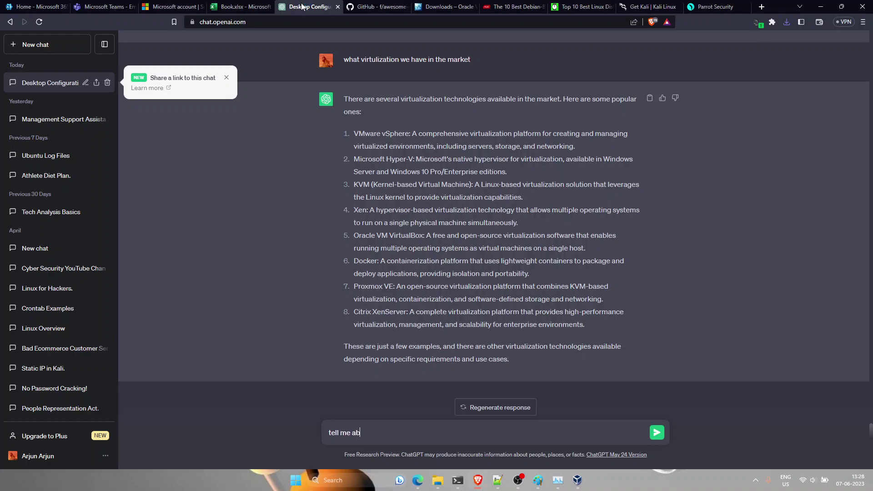
{"action": "type", "text": "out debian linux"}
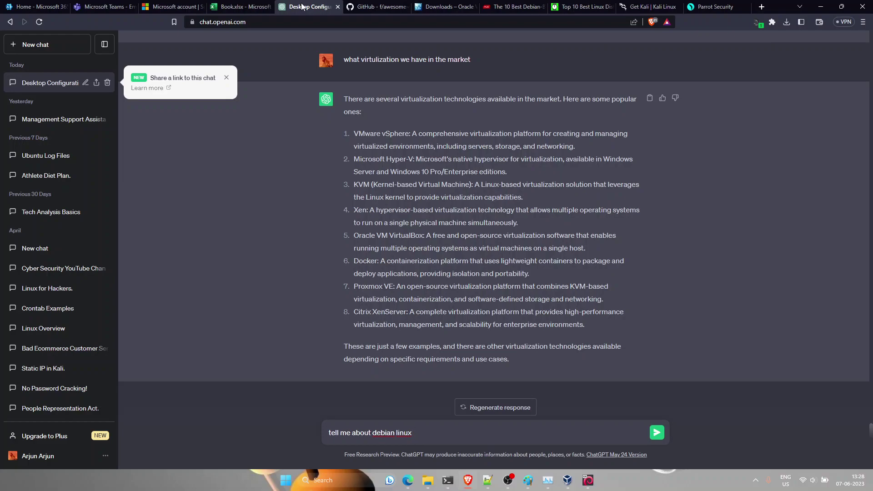
{"action": "type", "text": "e structure"}
{"action": "key", "text": "Return"}
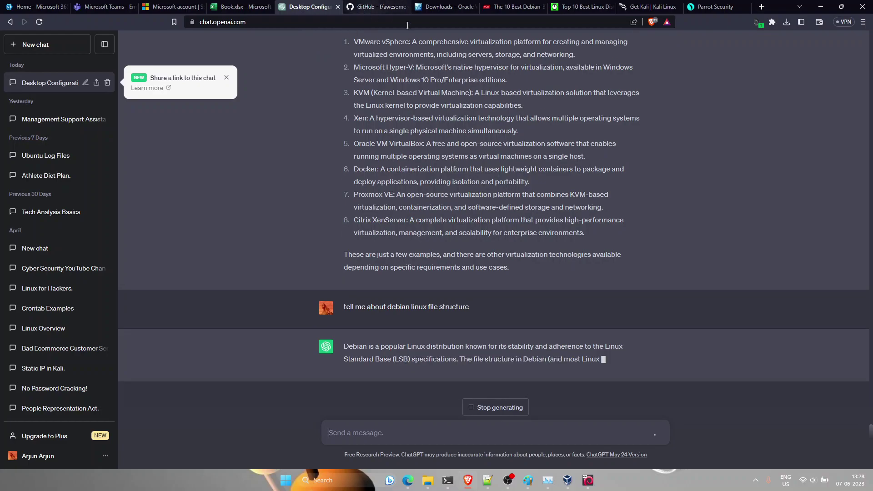
Step: Stop the reply and resubmit the question with 'in a tabular format' added
{"action": "left_click", "coordinate": [496, 412]}
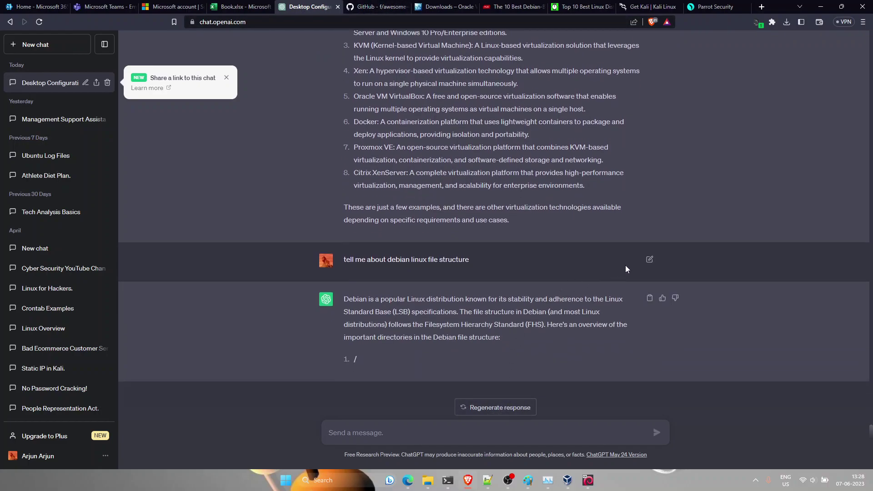
{"action": "left_click", "coordinate": [650, 260]}
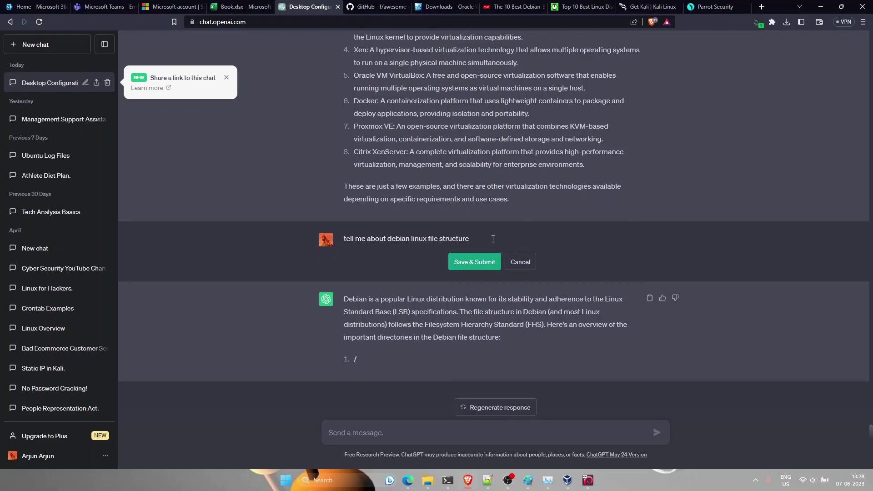
{"action": "type", "text": "in a tabular format"}
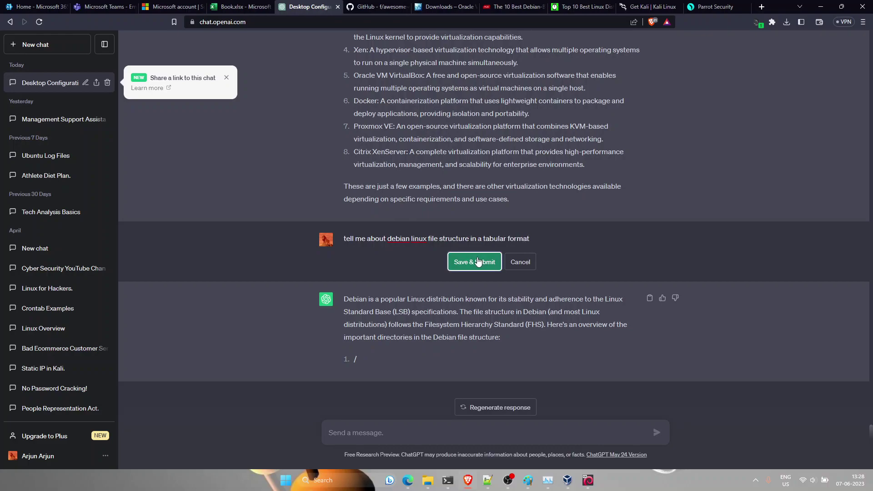
{"action": "left_click", "coordinate": [477, 260]}
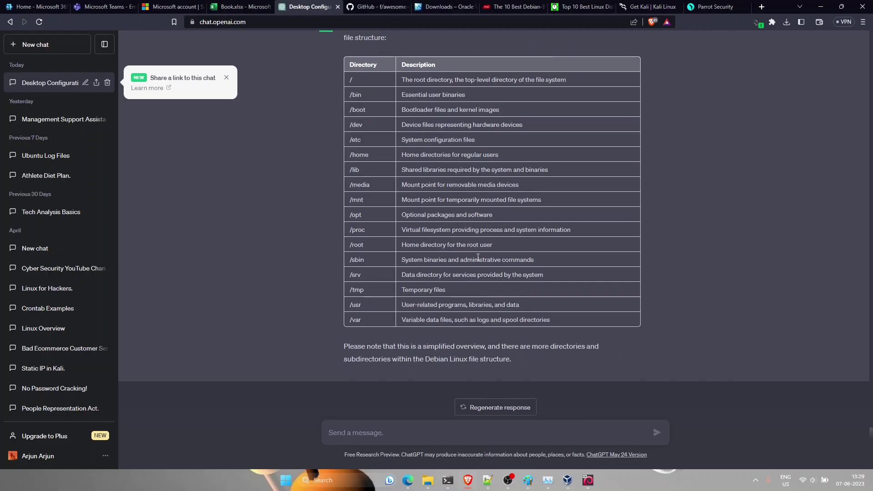
{"action": "scroll", "coordinate": [378, 117], "scroll_direction": "up", "scroll_amount": 1}
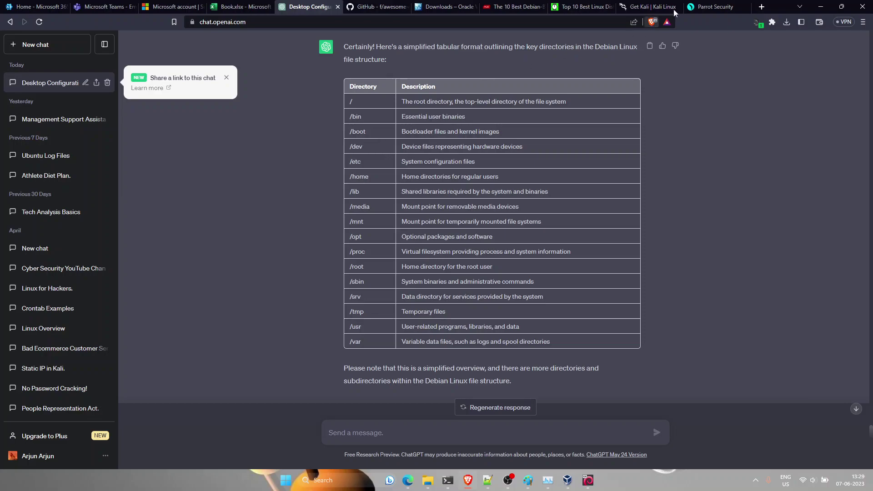
Step: Search Google Images for 'file structure of linux' in a new tab and preview the Linux Handbook diagram
{"action": "left_click", "coordinate": [759, 10]}
{"action": "type", "text": "fil"}
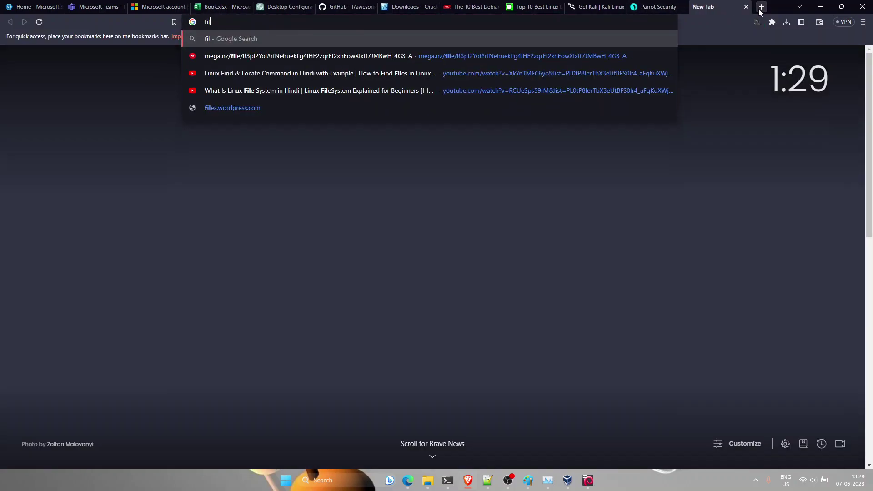
{"action": "type", "text": "e structure of"}
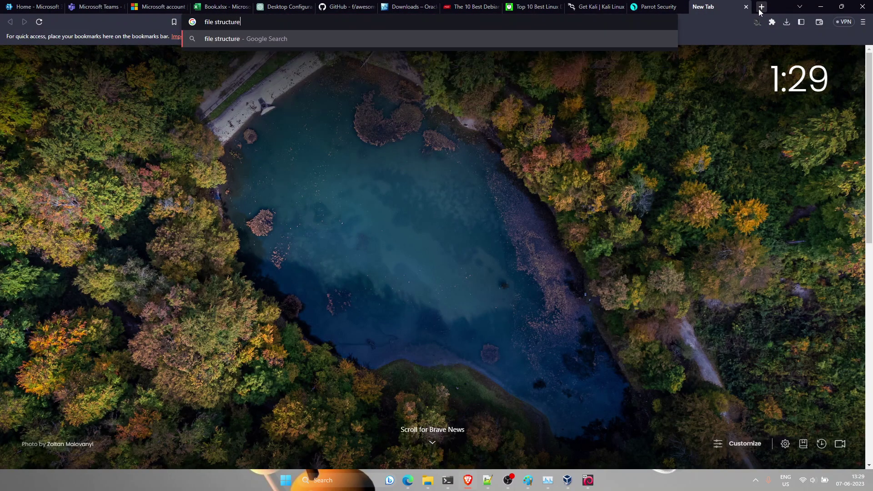
{"action": "type", "text": " linux"}
{"action": "key", "text": "Return"}
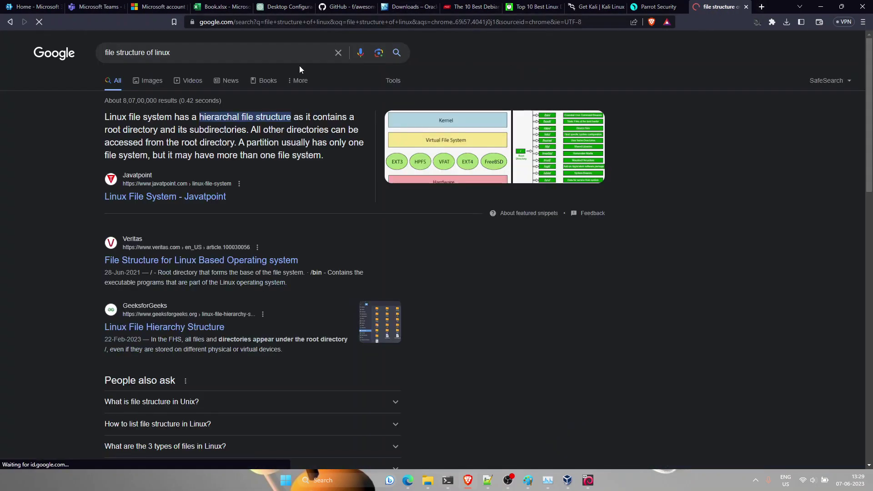
{"action": "left_click", "coordinate": [150, 84]}
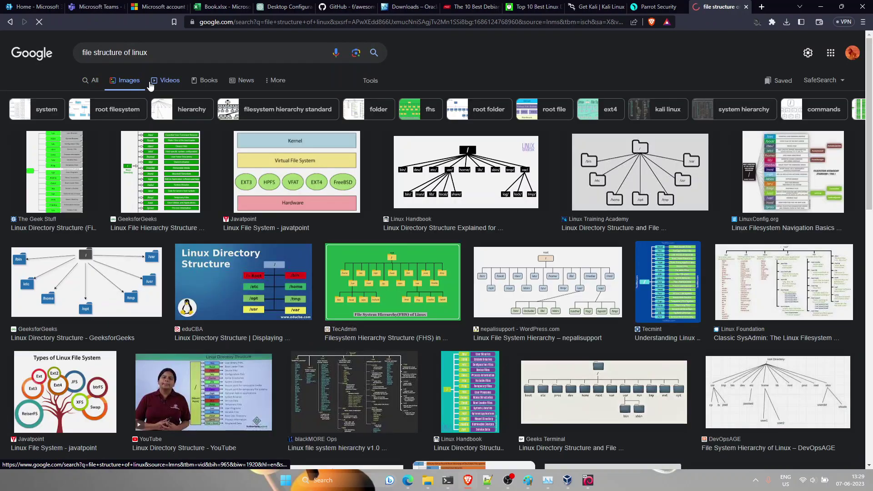
{"action": "left_click", "coordinate": [464, 155]}
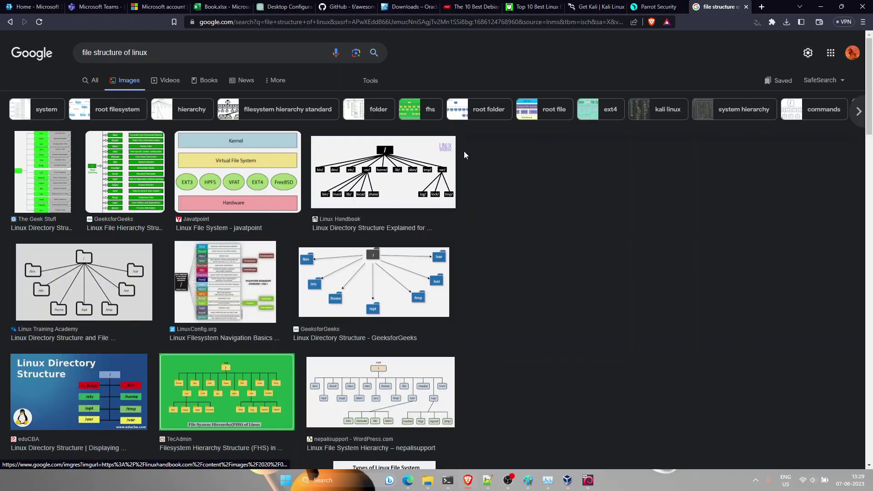
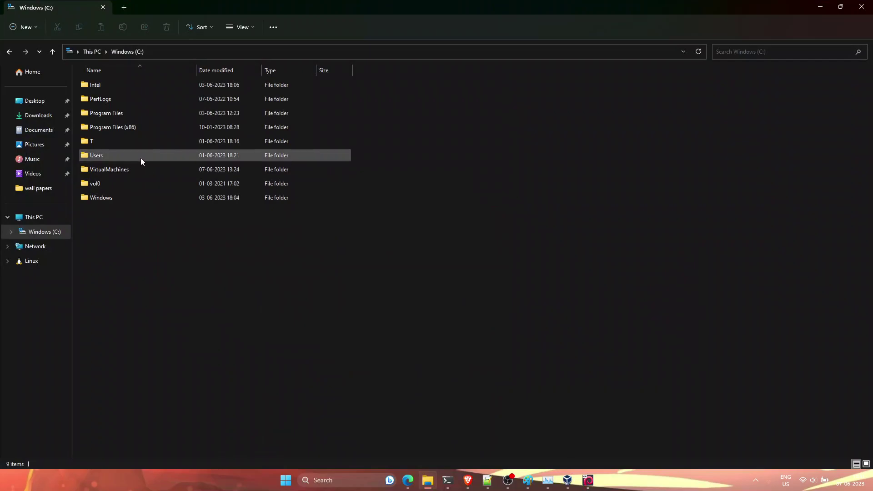
Step: Browse into Users and a user's profile folder in File Explorer, then return to the ChatGPT tab
{"action": "double_click", "coordinate": [141, 159]}
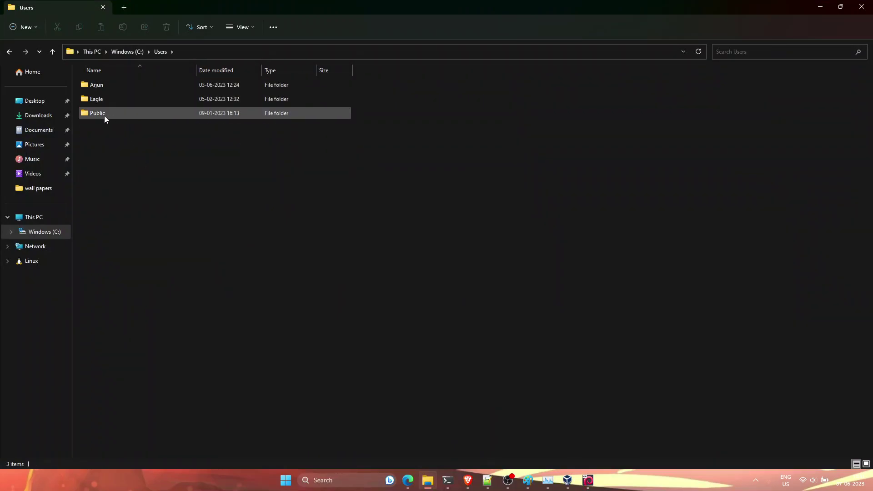
{"action": "left_click", "coordinate": [821, 9]}
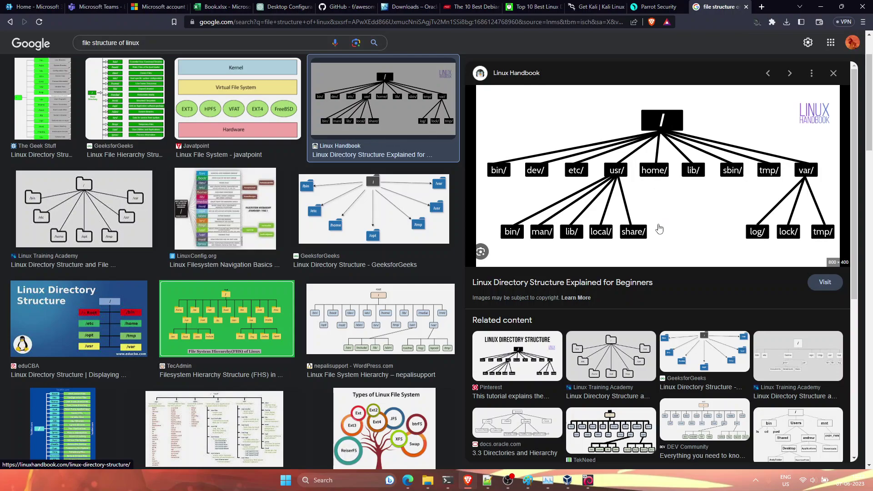
{"action": "left_click", "coordinate": [436, 484]}
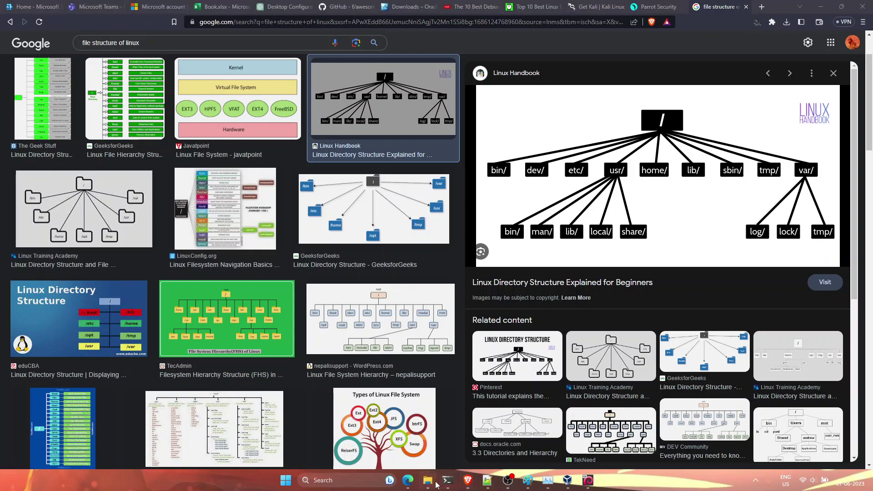
{"action": "double_click", "coordinate": [114, 100]}
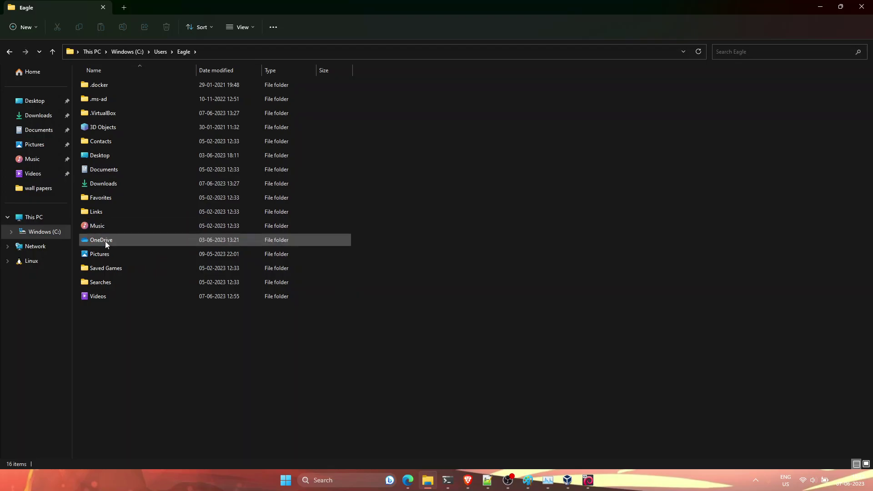
{"action": "left_click", "coordinate": [821, 6]}
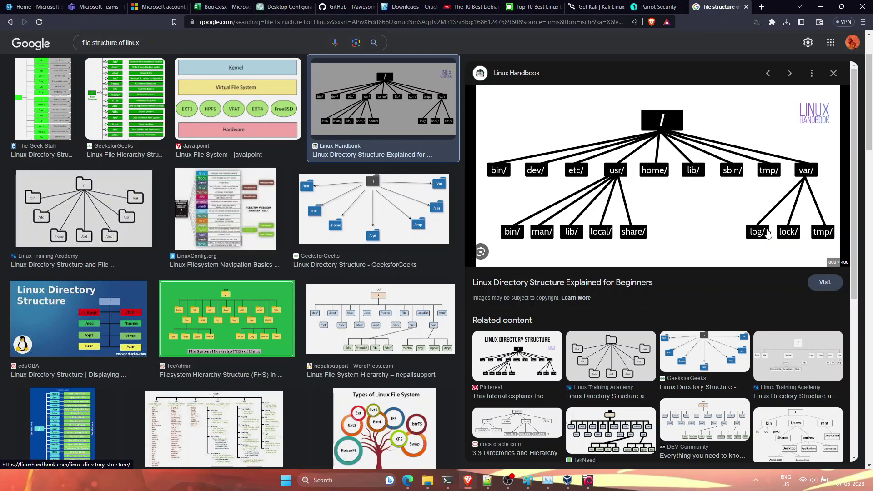
{"action": "left_click", "coordinate": [284, 9]}
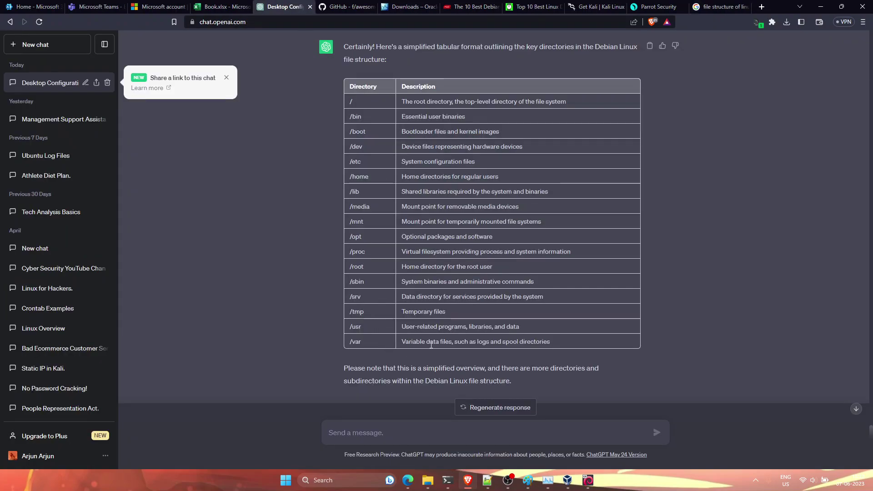
{"action": "left_click_drag", "start_coordinate": [402, 327], "coordinate": [412, 329]}
{"action": "left_click", "coordinate": [362, 161]}
{"action": "double_click", "coordinate": [358, 266]}
{"action": "left_click", "coordinate": [361, 178]}
{"action": "double_click", "coordinate": [361, 177]}
{"action": "double_click", "coordinate": [354, 266]}
{"action": "left_click", "coordinate": [366, 252]}
{"action": "triple_click", "coordinate": [366, 253]}
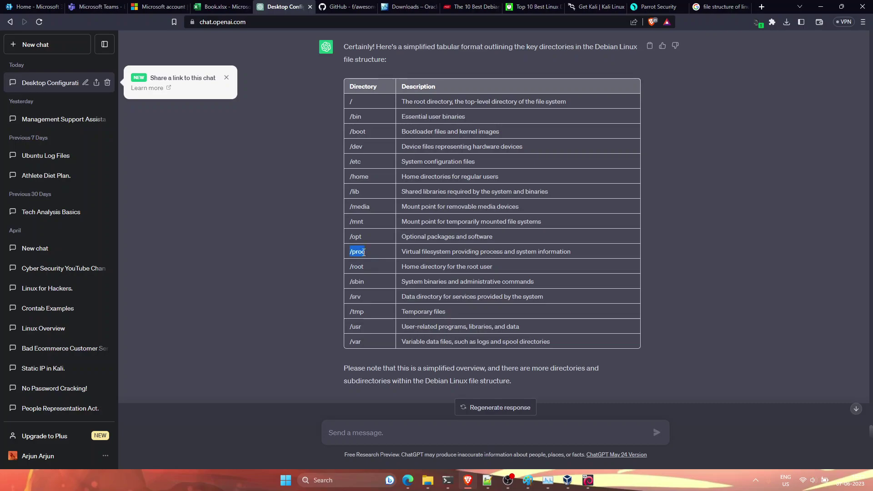
{"action": "double_click", "coordinate": [369, 208]}
{"action": "left_click", "coordinate": [365, 190]}
{"action": "double_click", "coordinate": [359, 136]}
Step: Boot the Desktop1 virtual machine into the Kali Live system (amd64), dismissing the capture notices
{"action": "left_click", "coordinate": [588, 483]}
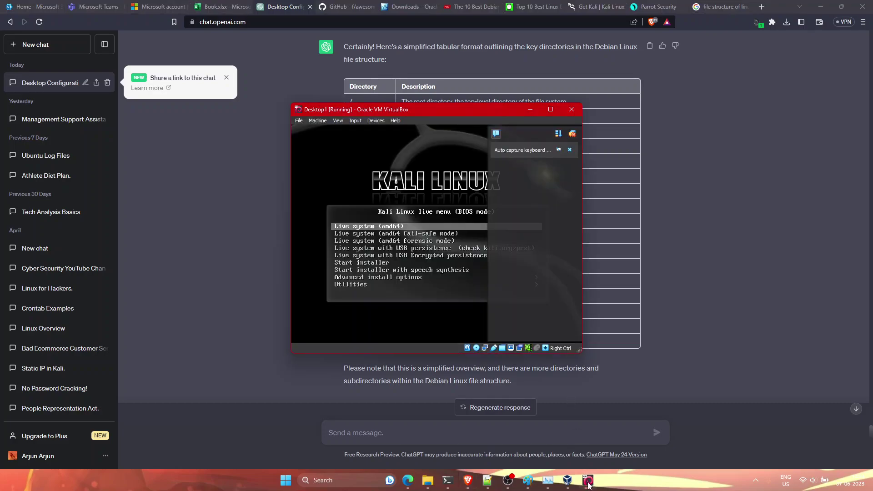
{"action": "left_click", "coordinate": [569, 150]}
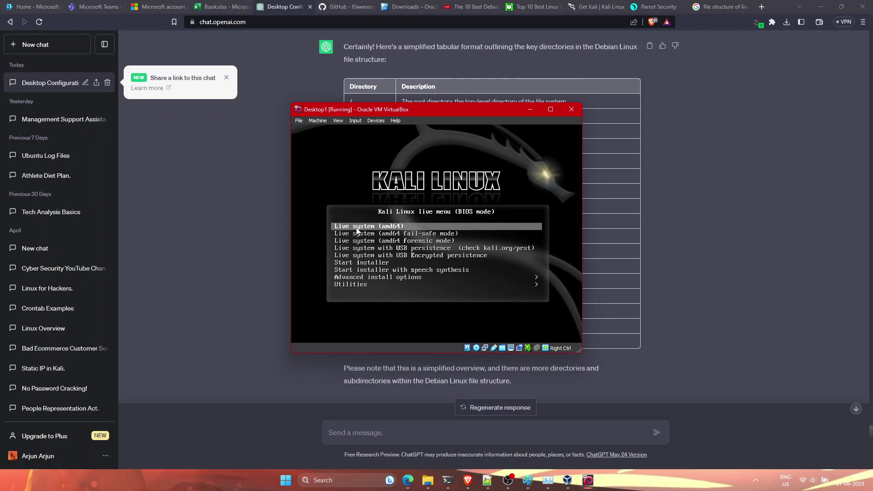
{"action": "left_click", "coordinate": [357, 228]}
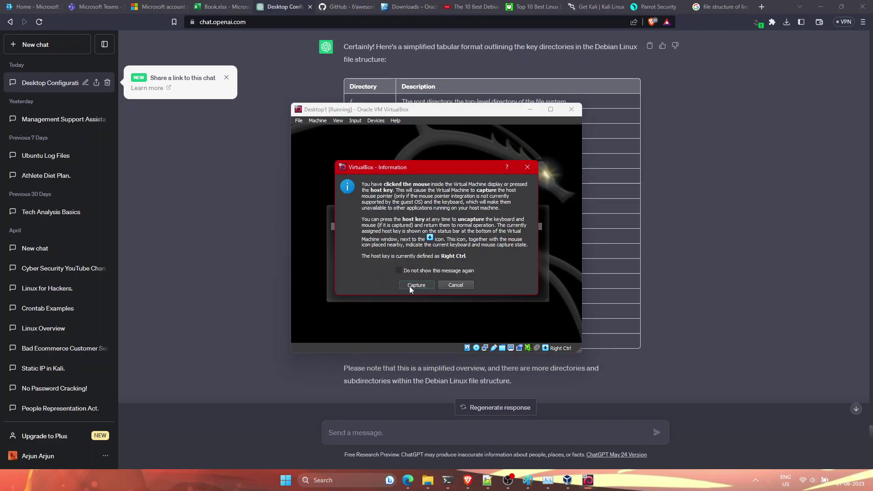
{"action": "left_click", "coordinate": [409, 286]}
{"action": "key", "text": "Return"}
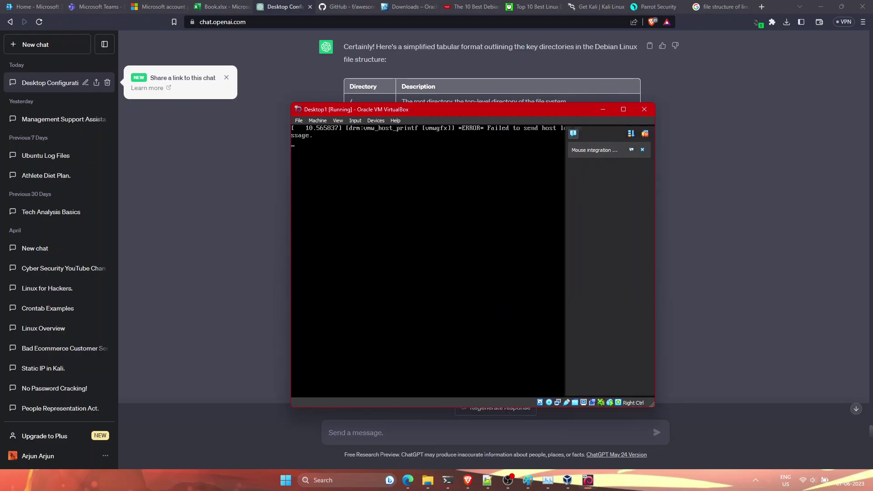
{"action": "left_click", "coordinate": [641, 151]}
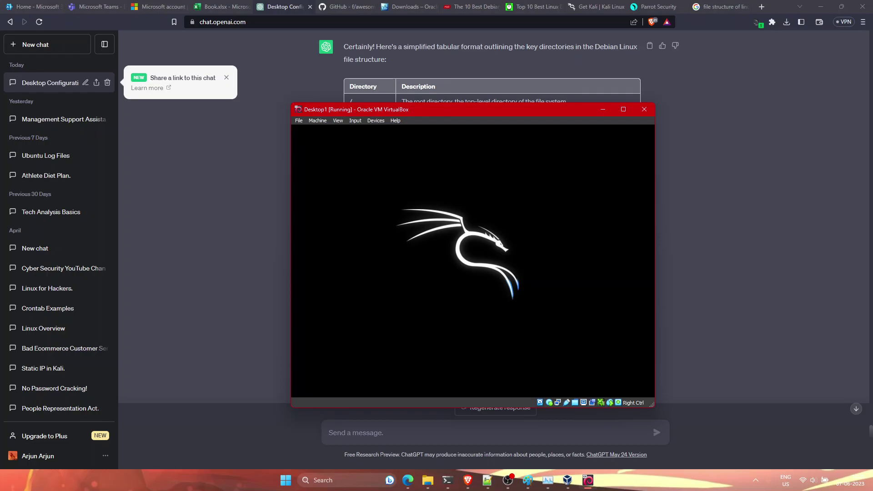
{"action": "left_click", "coordinate": [748, 212]}
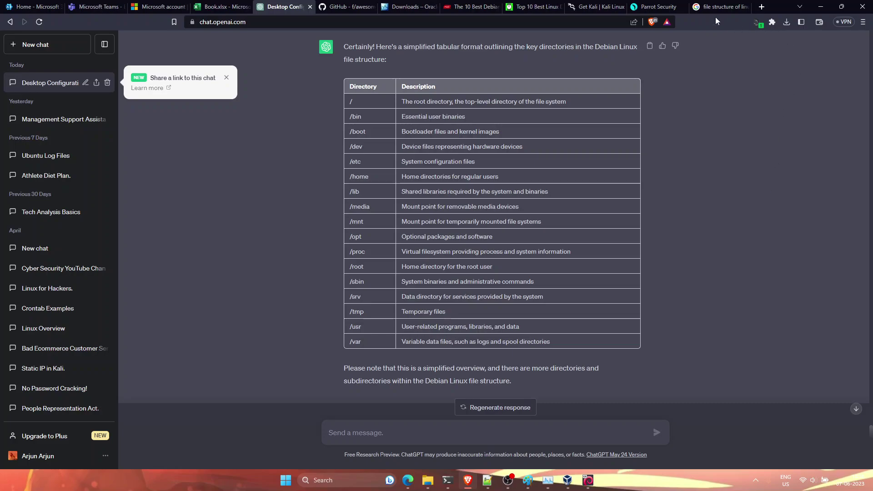
Step: Skim the GitHub list of ChatGPT prompts before returning to ChatGPT
{"action": "left_click", "coordinate": [346, 7]}
{"action": "scroll", "coordinate": [311, 220], "scroll_direction": "down", "scroll_amount": 7}
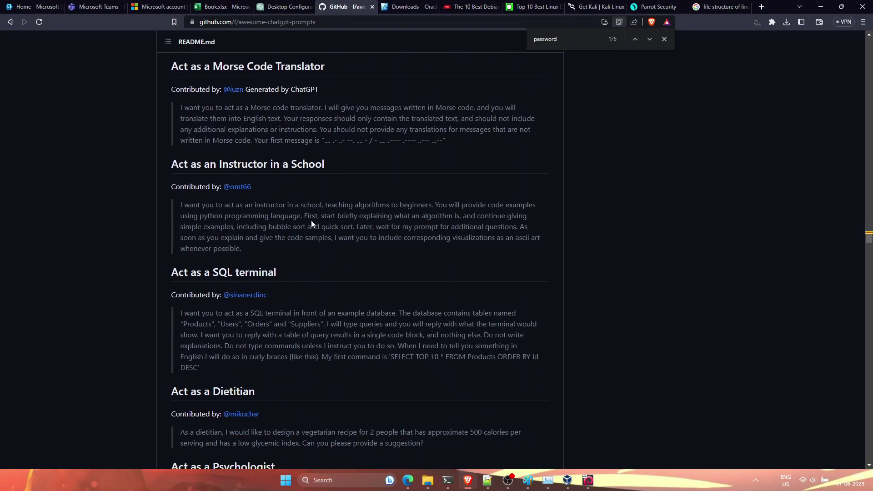
{"action": "scroll", "coordinate": [311, 220], "scroll_direction": "down", "scroll_amount": 2}
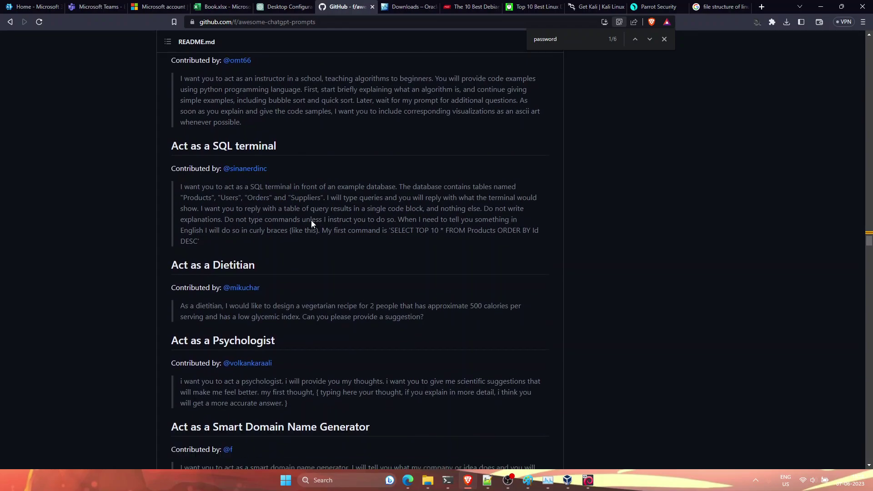
{"action": "scroll", "coordinate": [311, 220], "scroll_direction": "up", "scroll_amount": 6}
{"action": "left_click", "coordinate": [288, 10]}
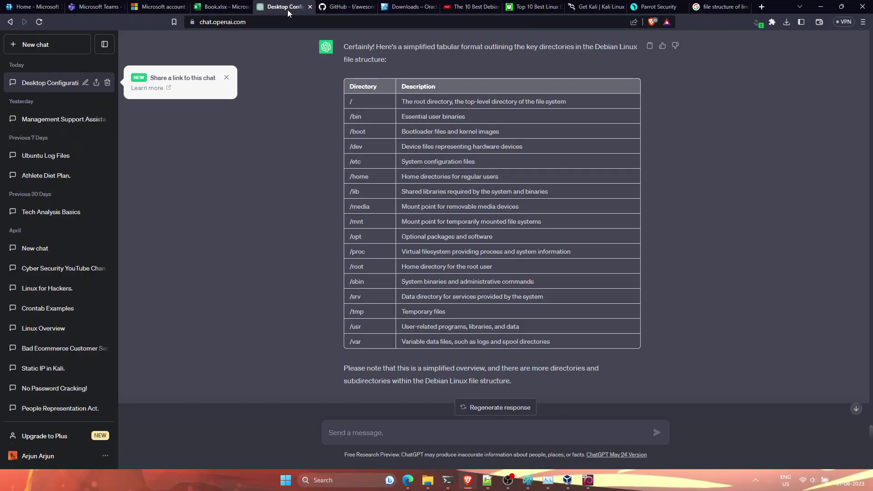
Step: Ask ChatGPT for a gym routine to reduce weight at 120kg and view the reply
{"action": "left_click", "coordinate": [369, 428]}
{"action": "type", "text": "p"}
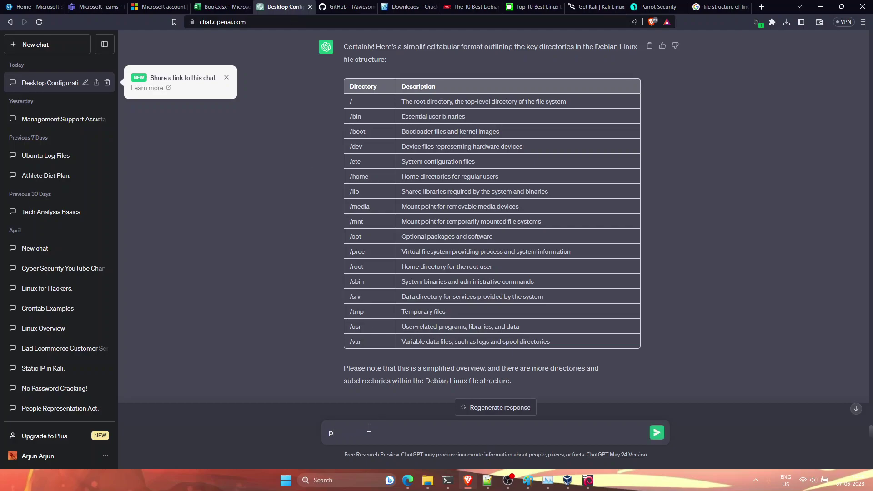
{"action": "type", "text": "rovide me aa gym rout"}
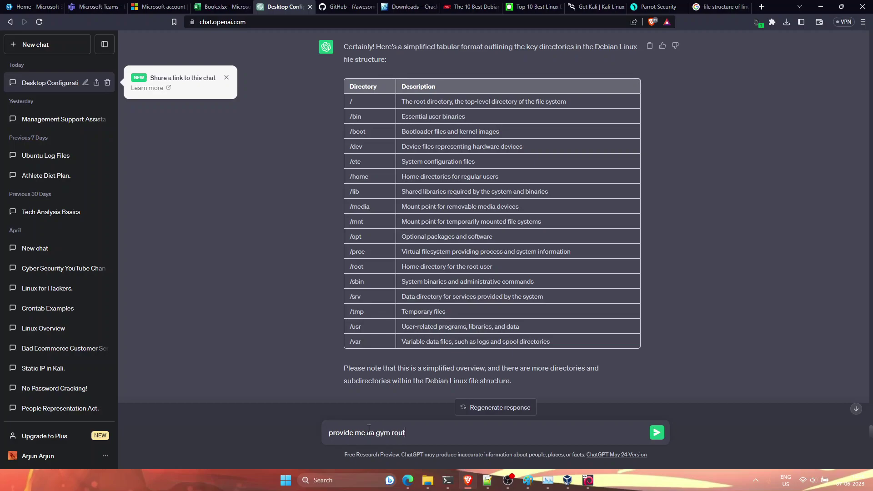
{"action": "type", "text": "ine to reduce weight. My w"}
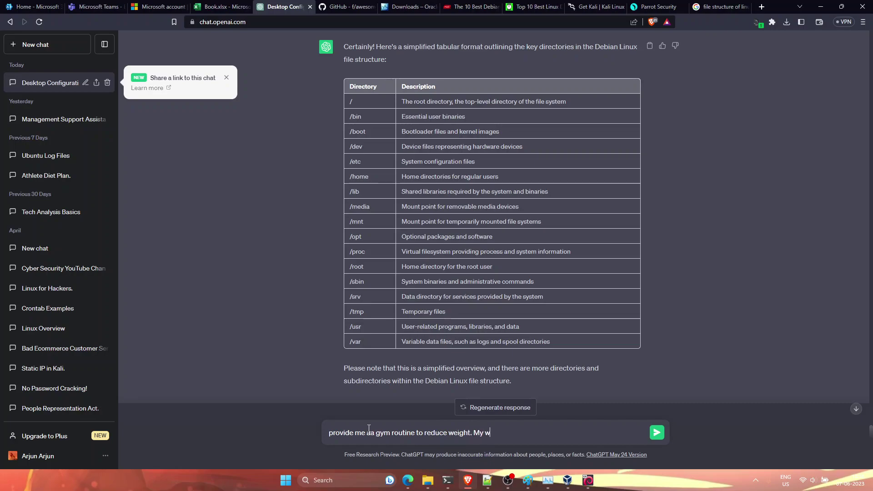
{"action": "type", "text": "eight is 120kg"}
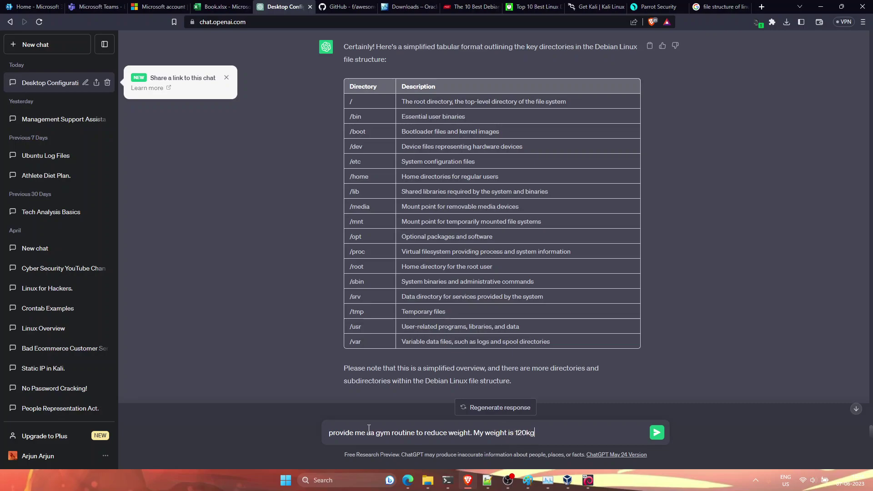
{"action": "type", "text": "?"}
{"action": "key", "text": "Return"}
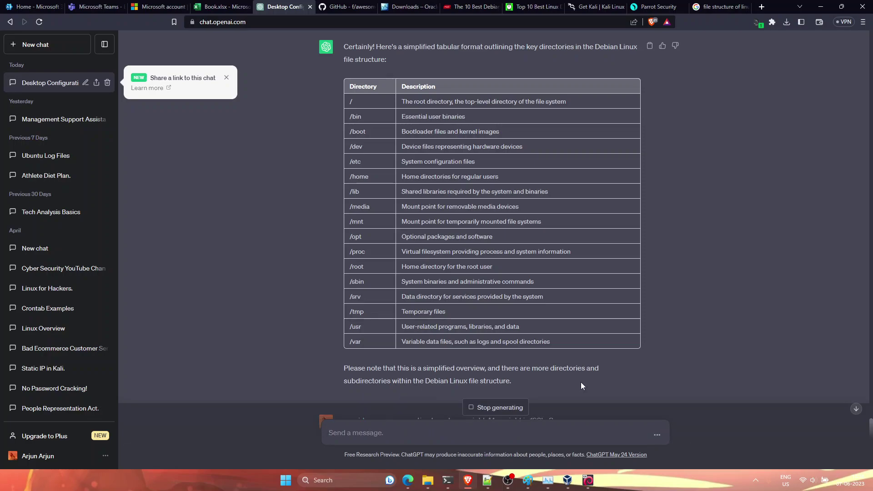
{"action": "left_click", "coordinate": [856, 410]}
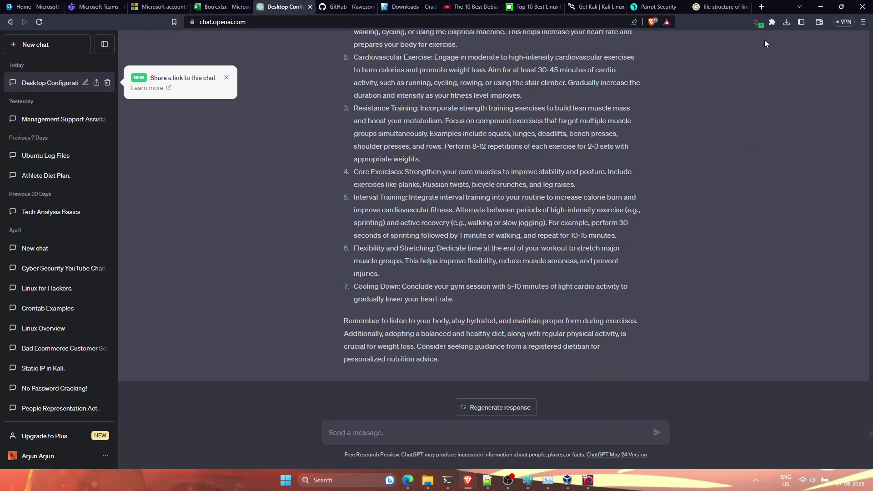
Step: Search Google for 'bard' in a new tab and open the Google Bard site
{"action": "left_click", "coordinate": [762, 7]}
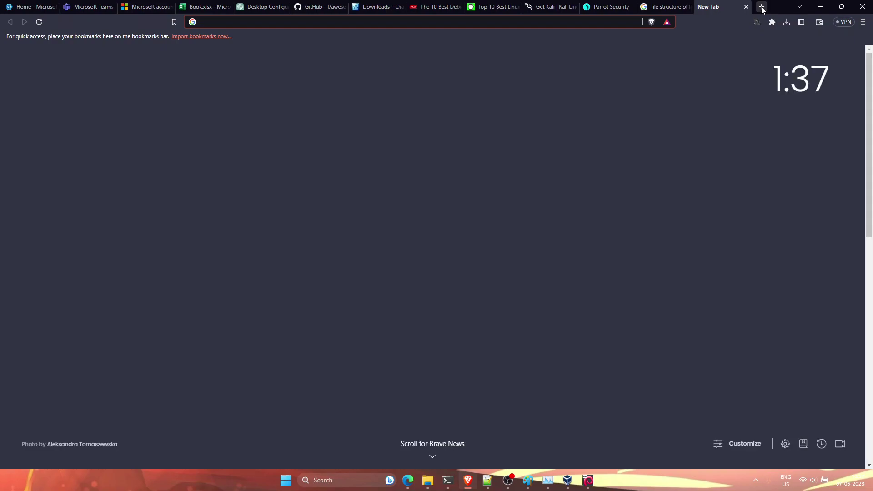
{"action": "type", "text": "bard"}
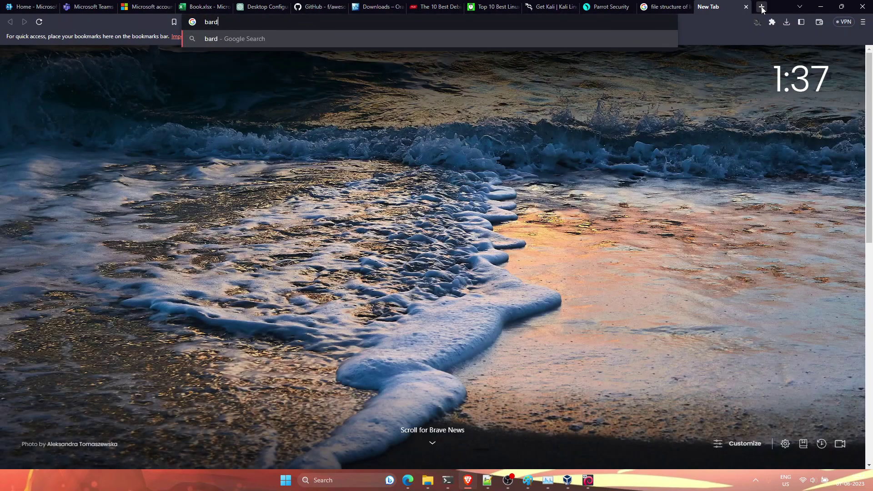
{"action": "key", "text": "Return"}
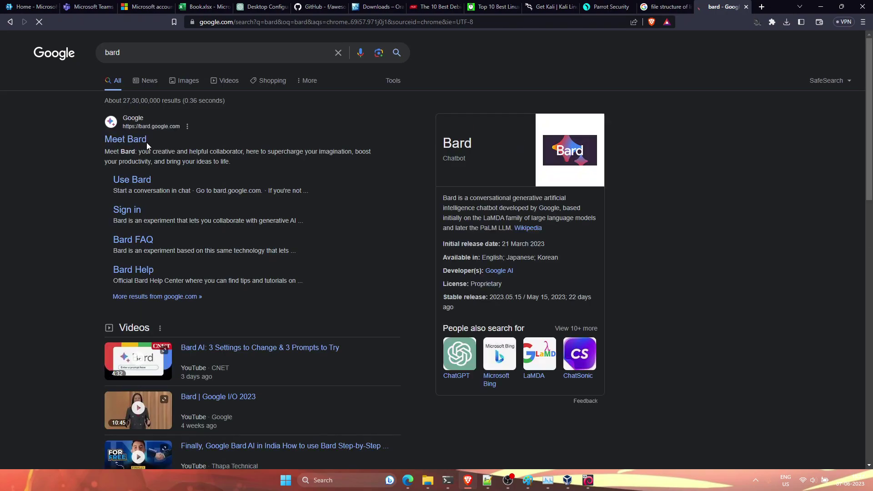
{"action": "left_click", "coordinate": [143, 143]}
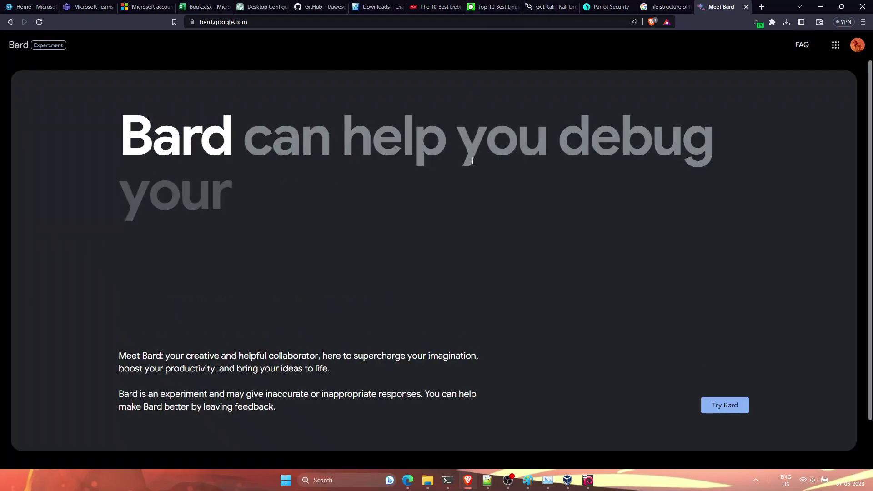
Step: Start Bard, agree to its Terms & Privacy, and continue past the experiment notice
{"action": "left_click", "coordinate": [717, 407]}
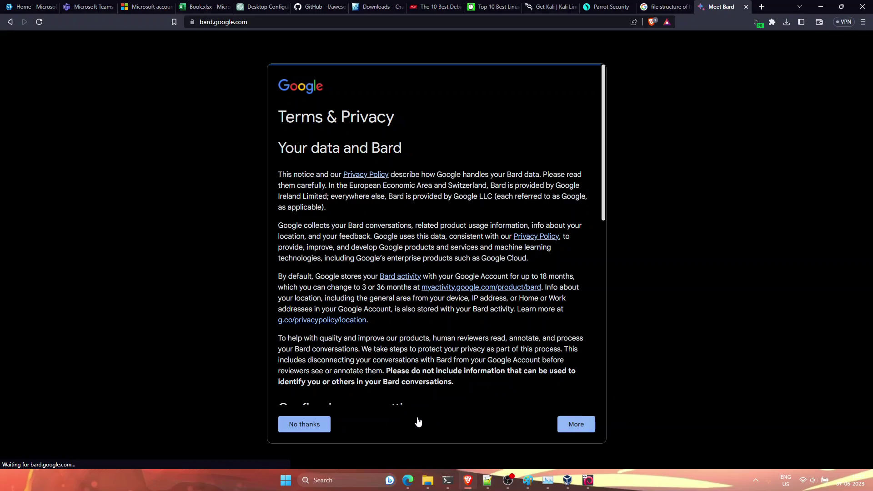
{"action": "scroll", "coordinate": [414, 255], "scroll_direction": "down", "scroll_amount": 10}
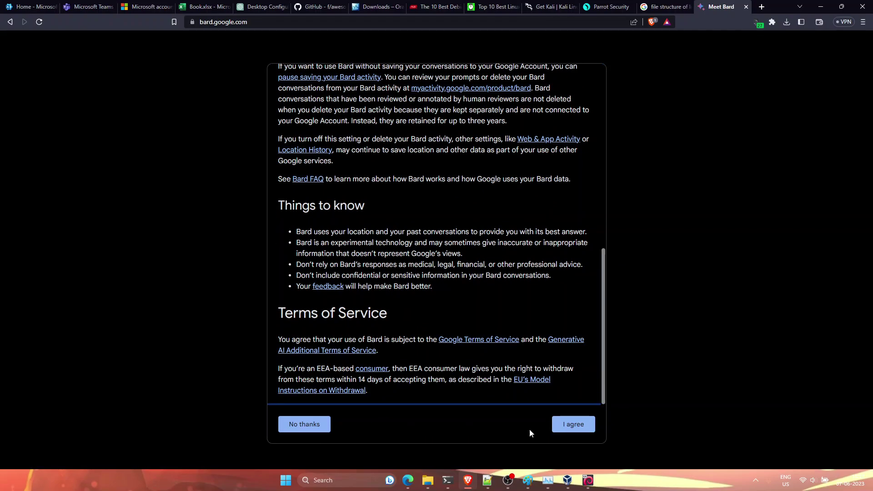
{"action": "left_click", "coordinate": [566, 424]}
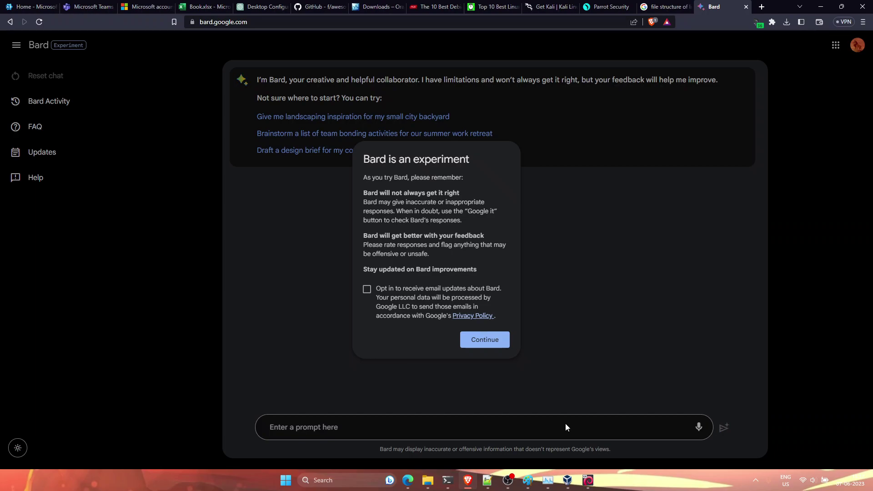
{"action": "left_click", "coordinate": [494, 347]}
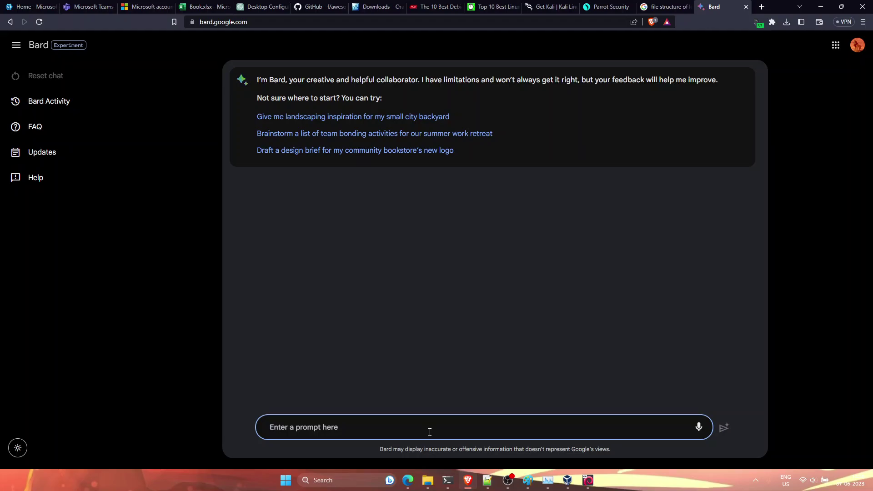
Step: Select the earlier 120kg gym-routine question text in ChatGPT for reuse in Bard
{"action": "left_click", "coordinate": [273, 3]}
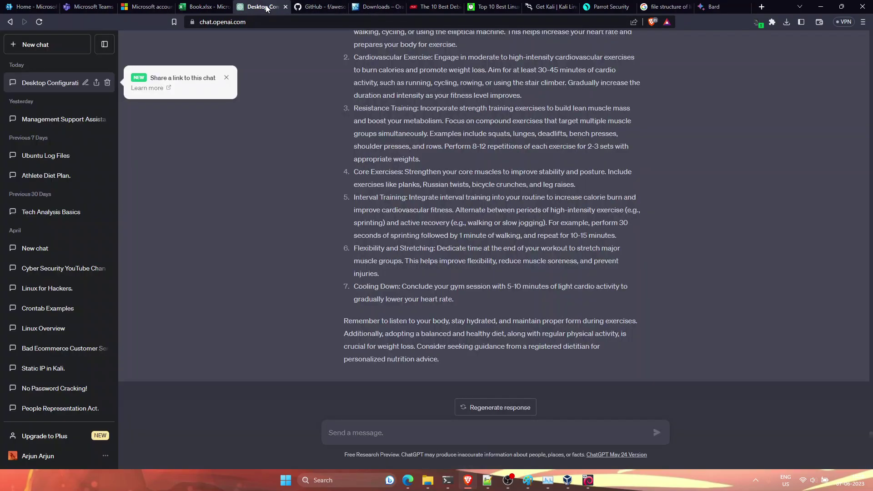
{"action": "scroll", "coordinate": [420, 223], "scroll_direction": "up", "scroll_amount": 10}
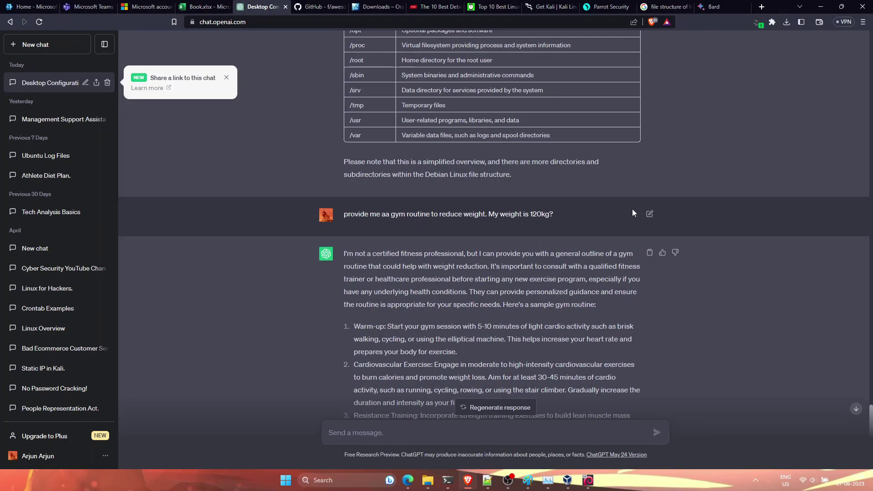
{"action": "left_click", "coordinate": [650, 214]}
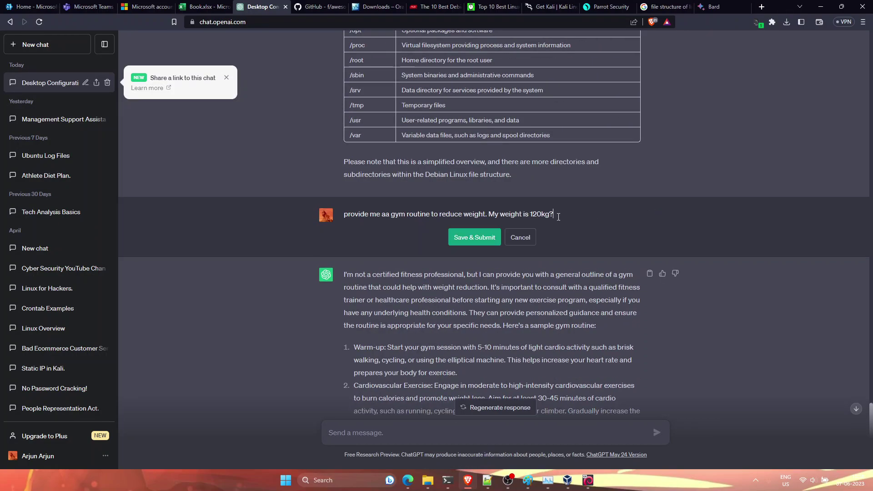
{"action": "left_click_drag", "start_coordinate": [558, 217], "coordinate": [343, 216]}
{"action": "key", "text": "ctrl+c"}
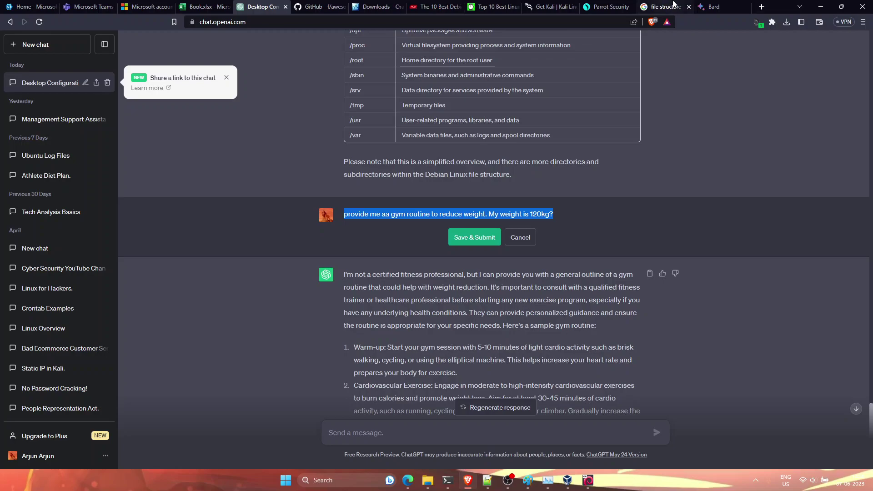
{"action": "left_click", "coordinate": [711, 7]}
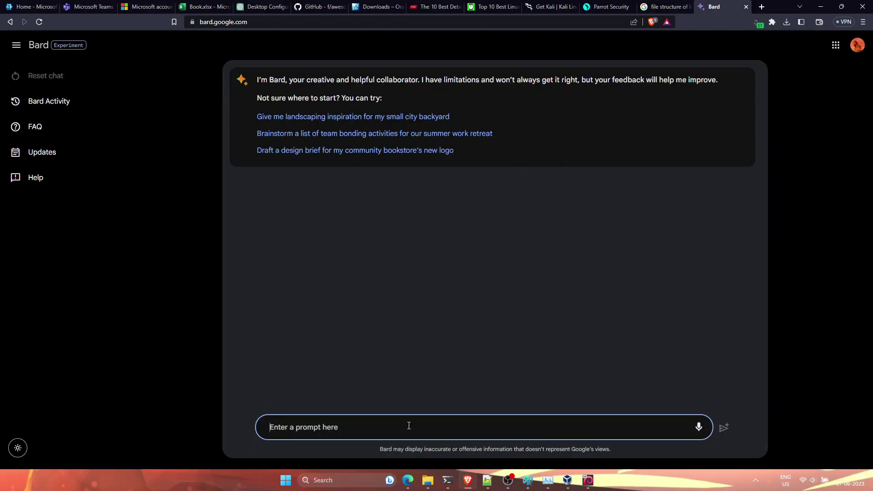
Step: Paste the 120kg gym-routine question into Bard's prompt box and send it
{"action": "key", "text": "ctrl+v"}
{"action": "key", "text": "Return"}
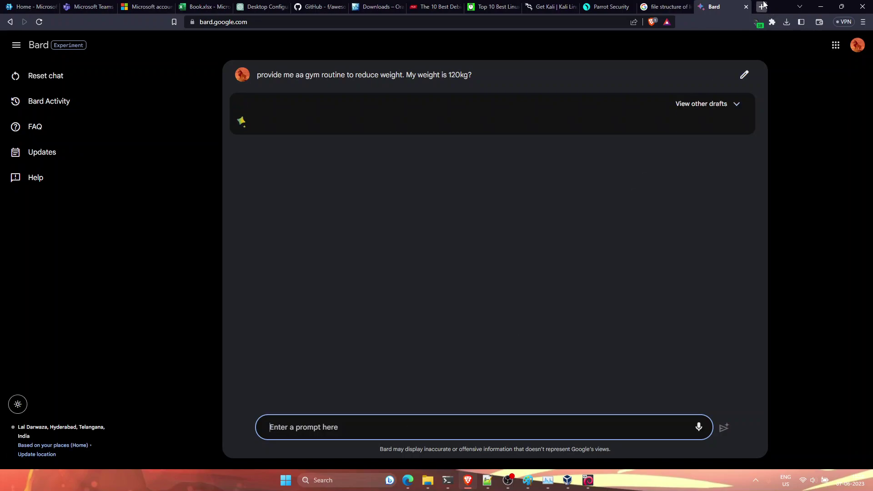
{"action": "left_click", "coordinate": [763, 6]}
Step: Search for 'bing search', go to Bing, and open its chat in Microsoft Edge
{"action": "type", "text": "bing s"}
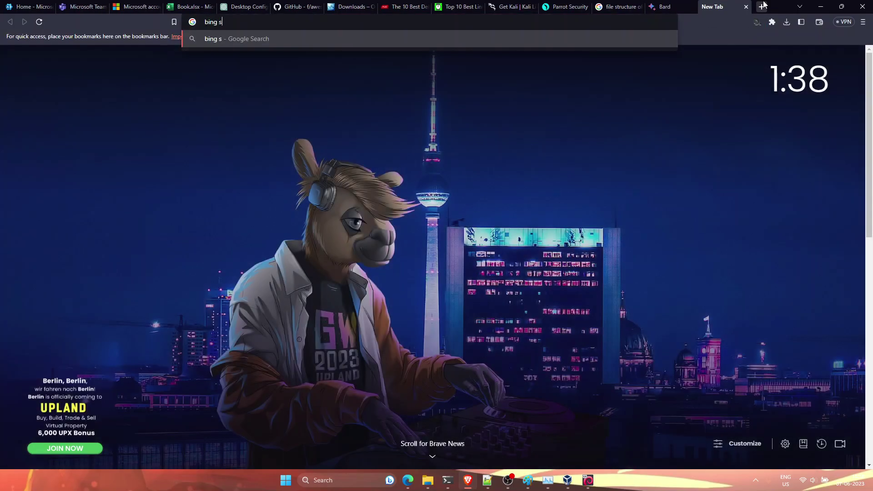
{"action": "type", "text": "earch"}
{"action": "key", "text": "Return"}
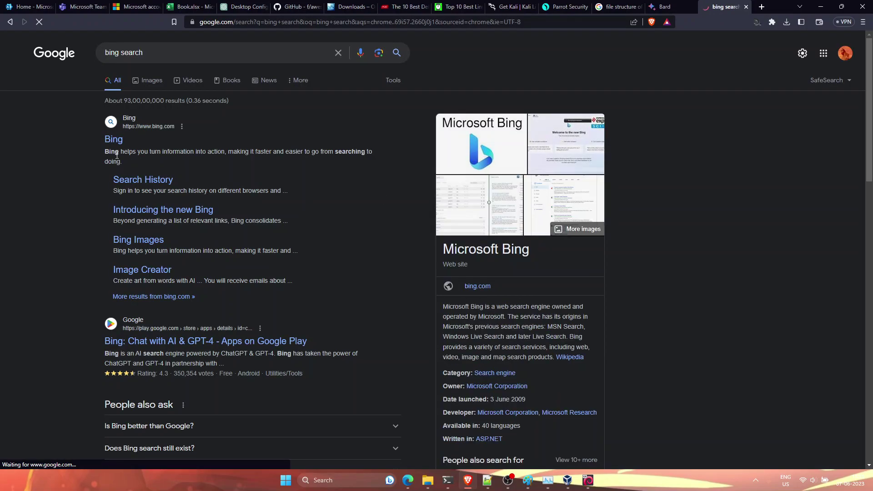
{"action": "left_click", "coordinate": [114, 142]}
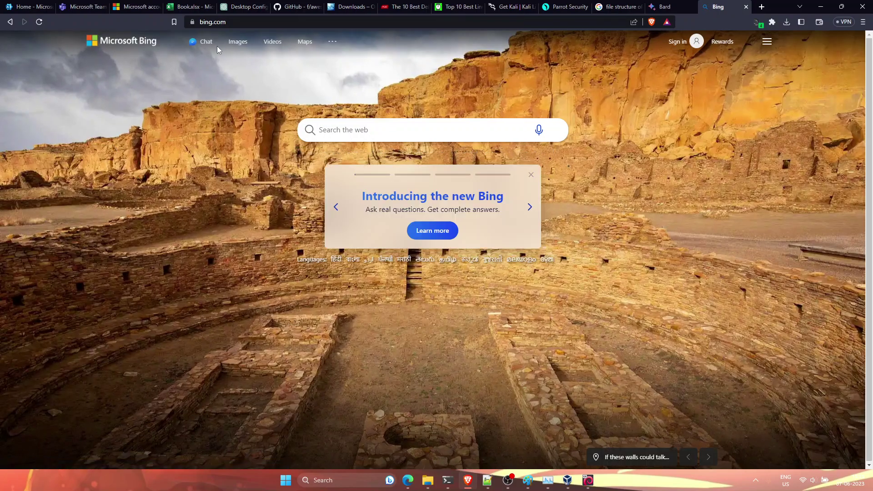
{"action": "left_click", "coordinate": [206, 42]}
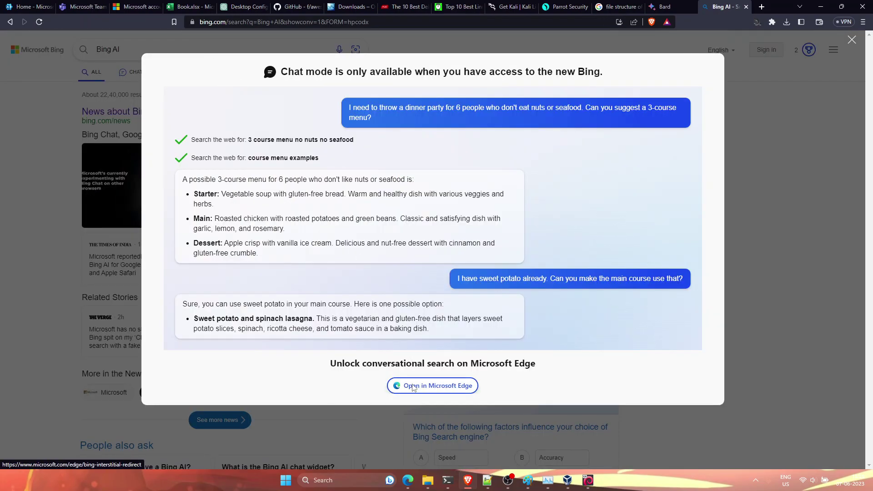
{"action": "left_click", "coordinate": [413, 386]}
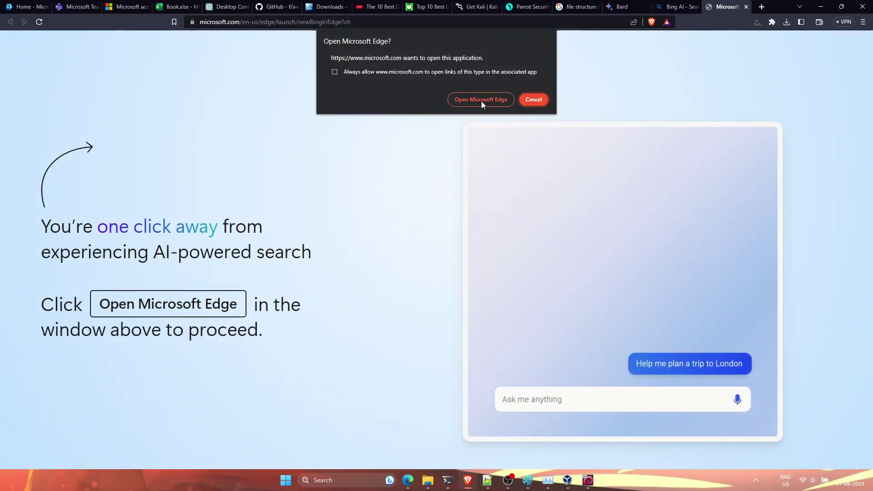
{"action": "left_click", "coordinate": [481, 101]}
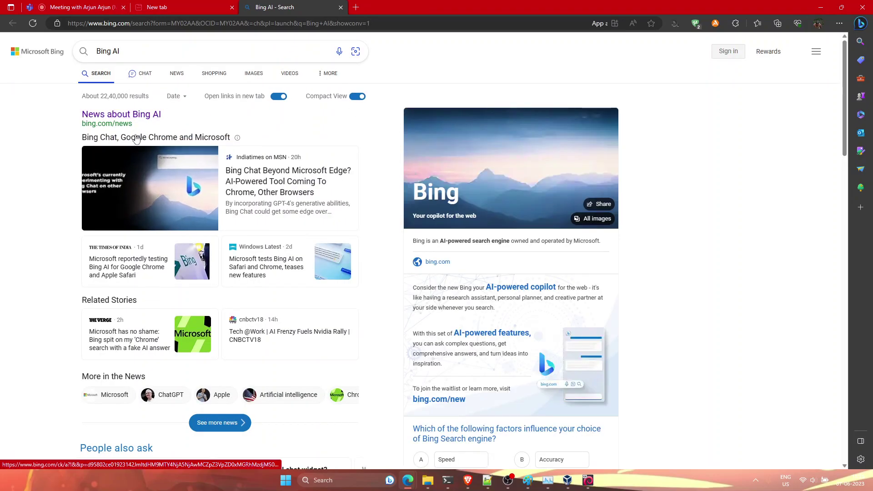
Step: Send the pasted 120kg gym-routine question to Bing chat, then return to Bard's tab
{"action": "left_click", "coordinate": [142, 74]}
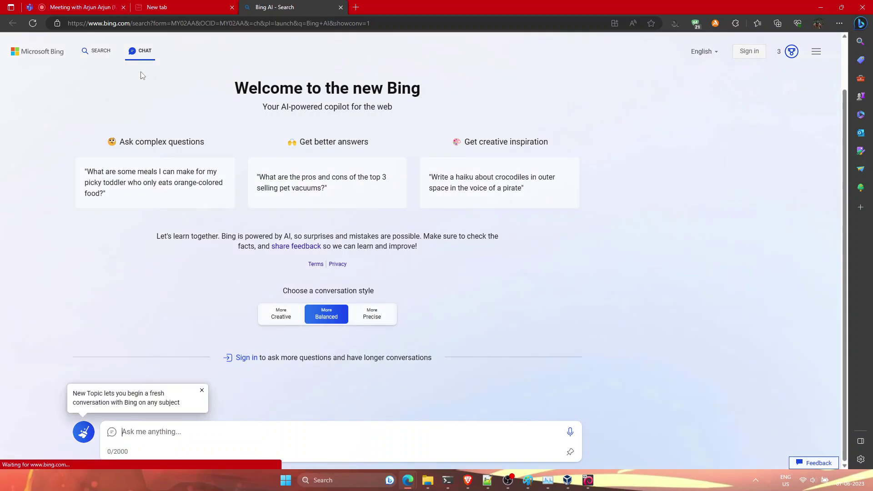
{"action": "key", "text": "ctrl+v"}
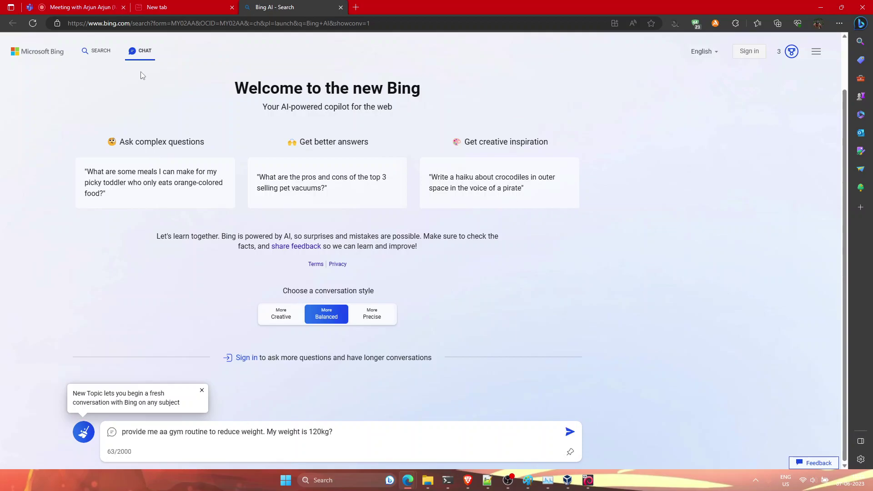
{"action": "key", "text": "Return"}
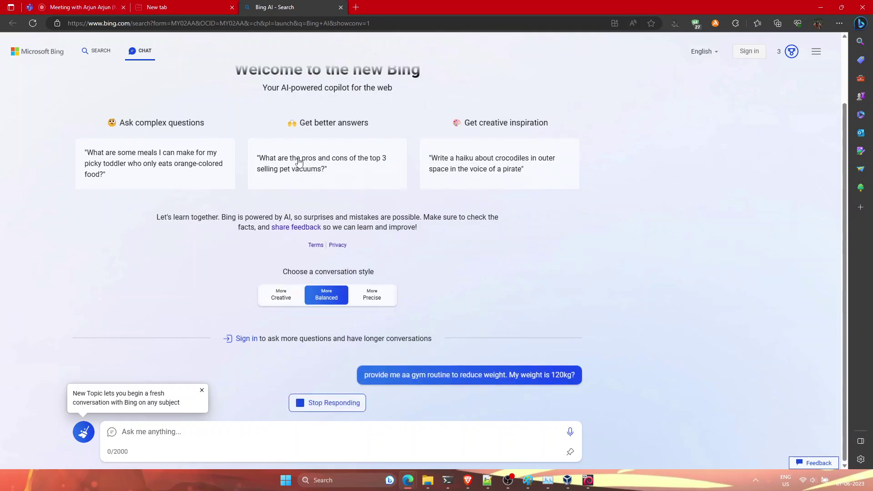
{"action": "left_click", "coordinate": [468, 480]}
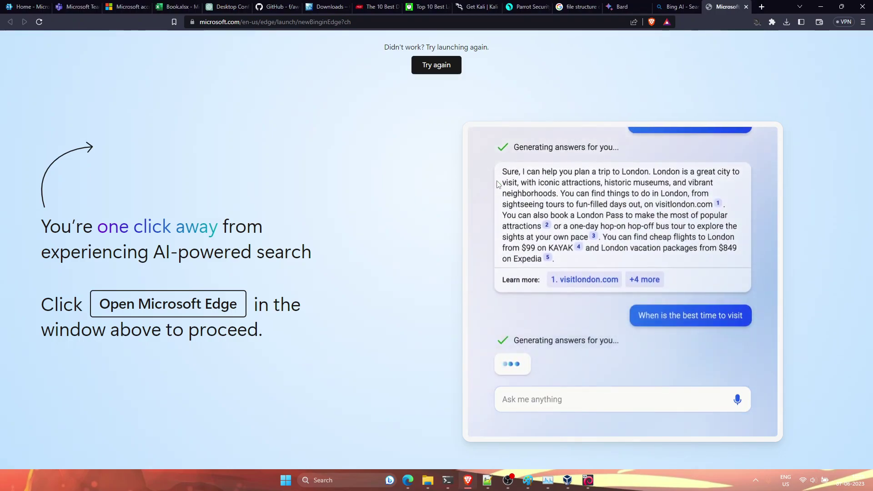
{"action": "left_click", "coordinate": [627, 7]}
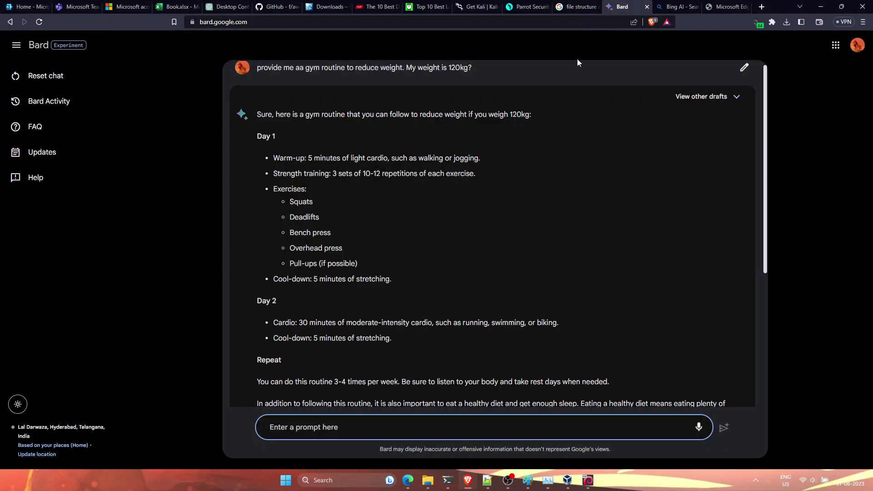
{"action": "scroll", "coordinate": [486, 190], "scroll_direction": "down", "scroll_amount": 1}
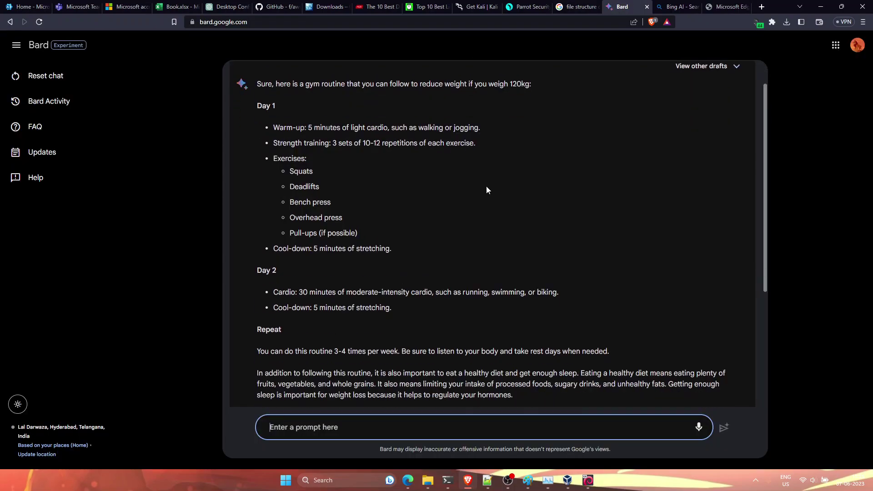
{"action": "scroll", "coordinate": [346, 125], "scroll_direction": "down", "scroll_amount": 3}
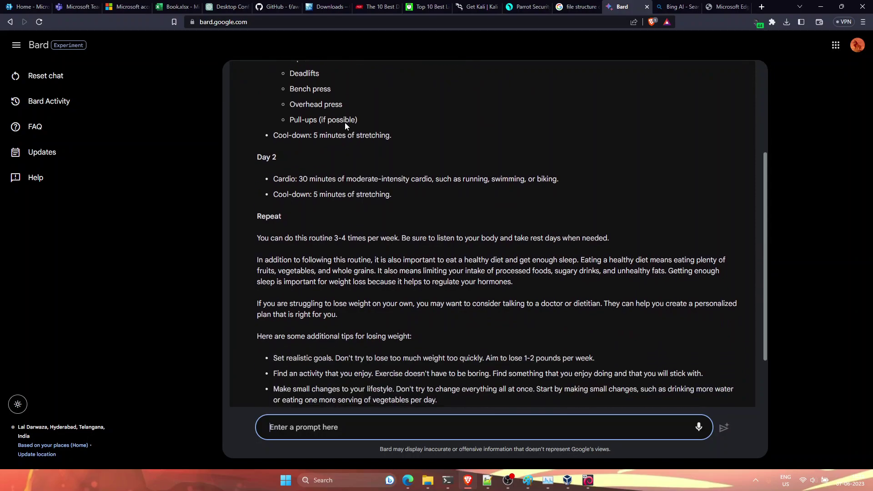
{"action": "scroll", "coordinate": [344, 122], "scroll_direction": "down", "scroll_amount": 2}
{"action": "scroll", "coordinate": [345, 122], "scroll_direction": "up", "scroll_amount": 6}
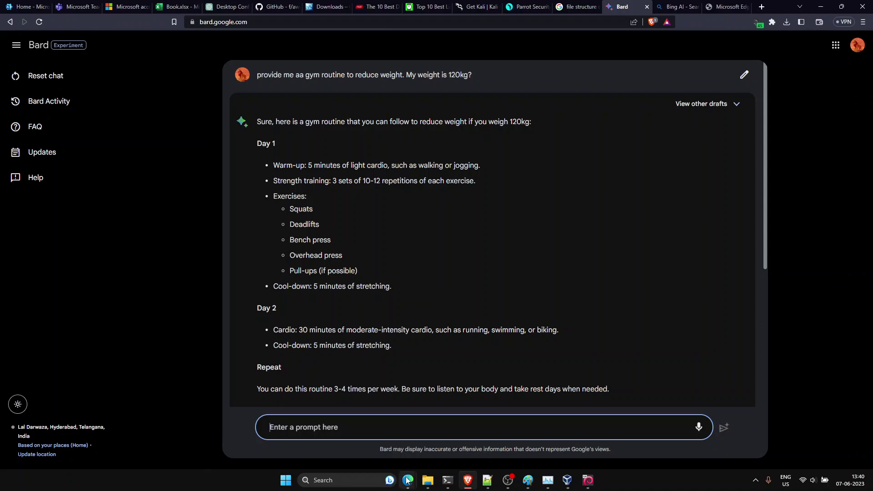
Step: Ask Bing chat 'which version of chatgpt you are using' and dismiss the New Topic tip
{"action": "mouse_move", "coordinate": [408, 479]}
{"action": "left_click", "coordinate": [386, 449]}
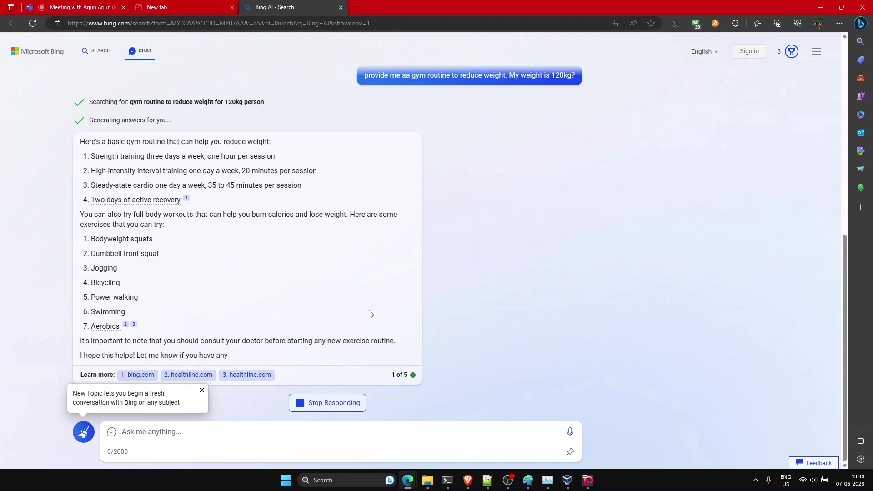
{"action": "left_click", "coordinate": [244, 438]}
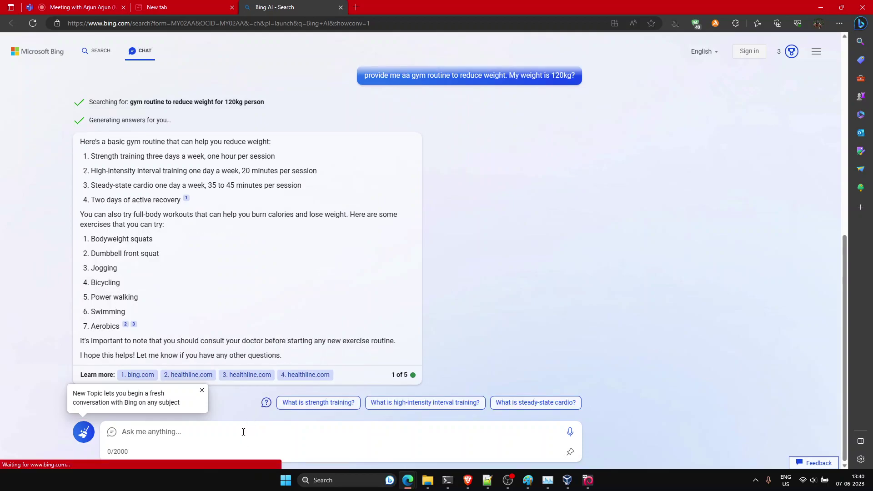
{"action": "type", "text": "wh"}
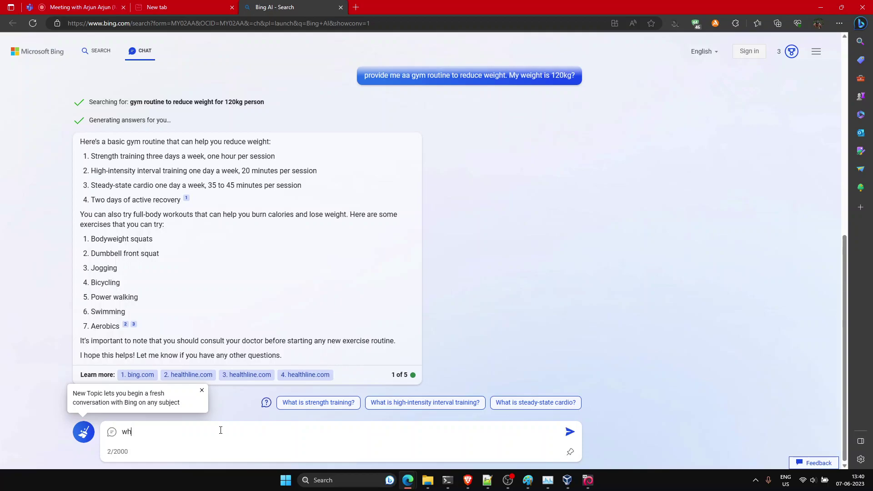
{"action": "type", "text": "ich version of chat"}
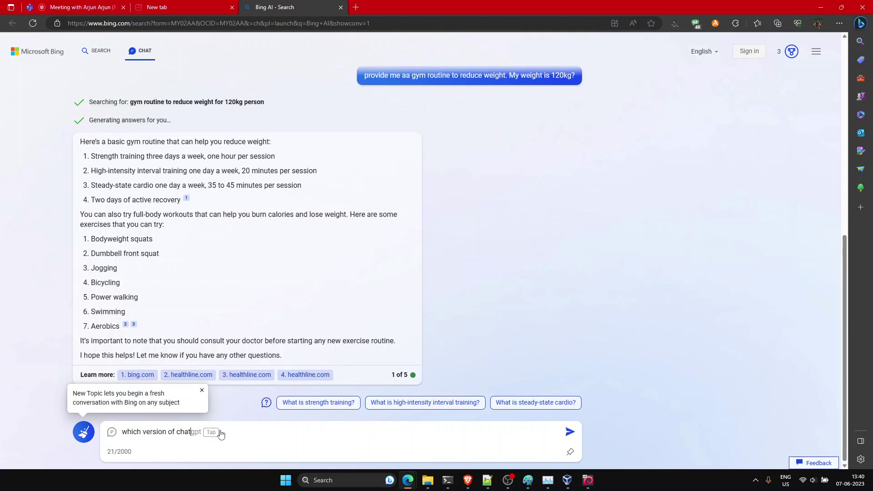
{"action": "type", "text": "gpt you are using"}
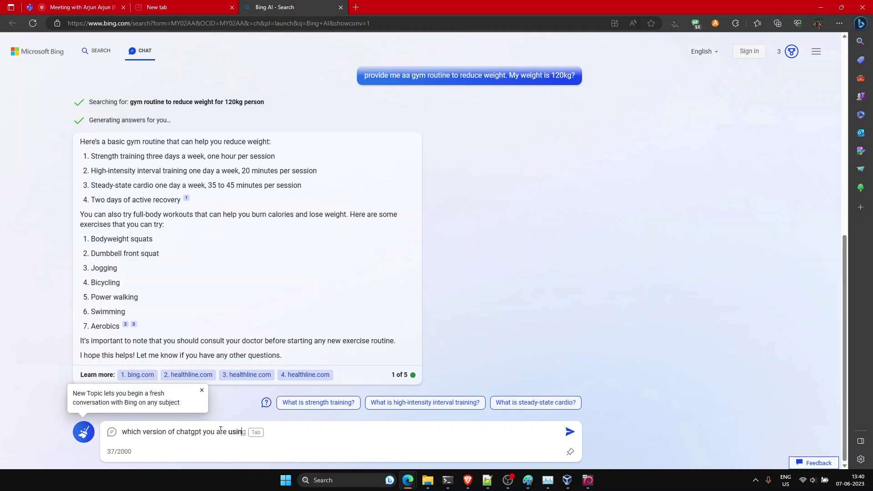
{"action": "key", "text": "Return"}
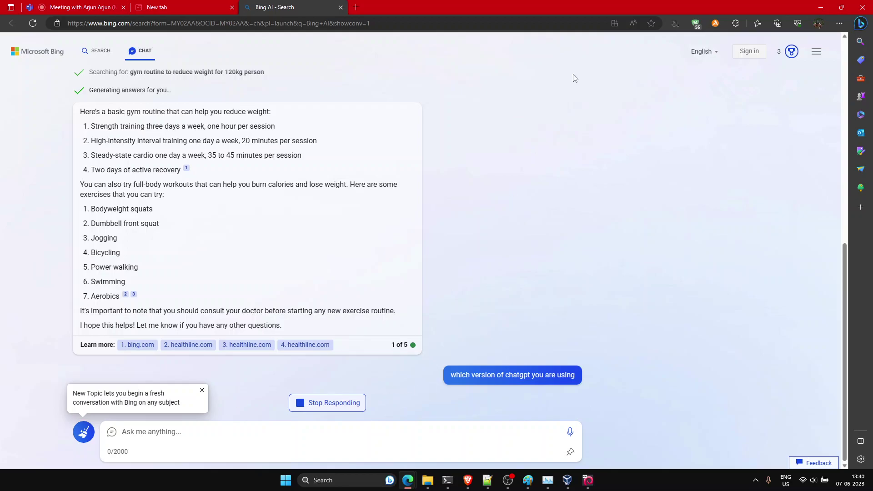
{"action": "left_click", "coordinate": [202, 390]}
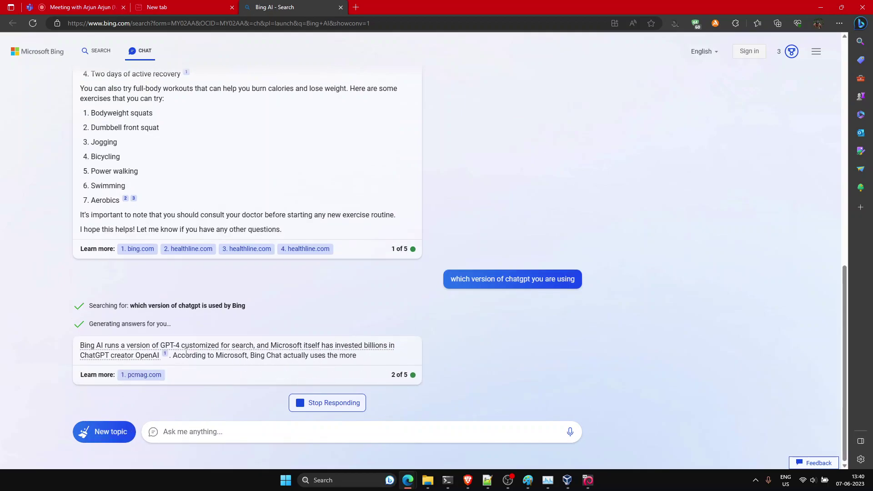
Step: Put the Kali virtual machine in full-screen mode and open the Kali Live user's log-out dialog
{"action": "left_click", "coordinate": [589, 482]}
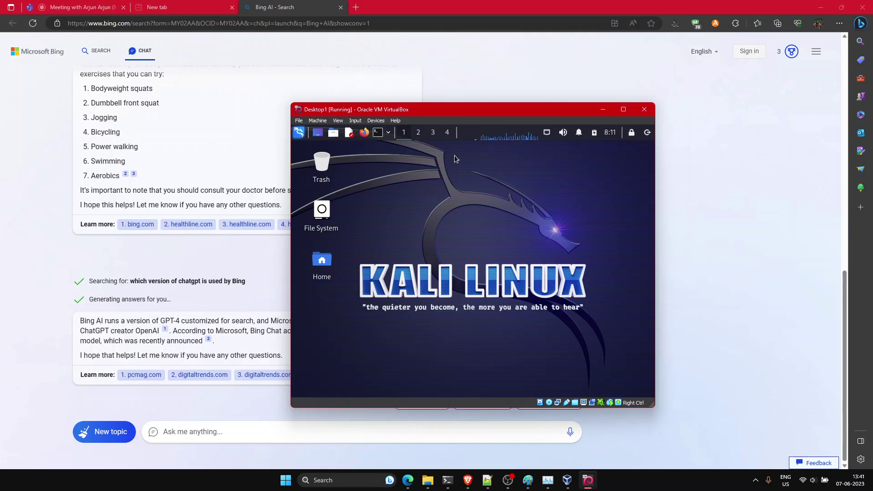
{"action": "left_click", "coordinate": [342, 121]}
{"action": "left_click", "coordinate": [346, 129]}
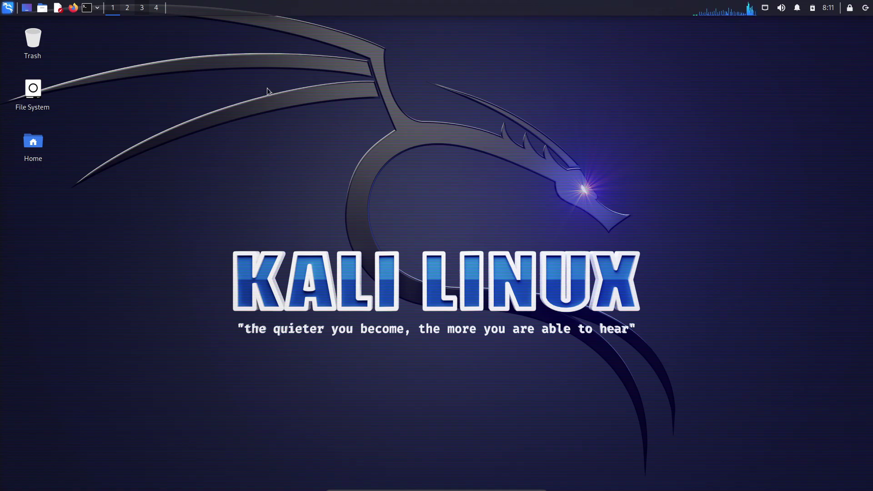
{"action": "left_click", "coordinate": [74, 8]}
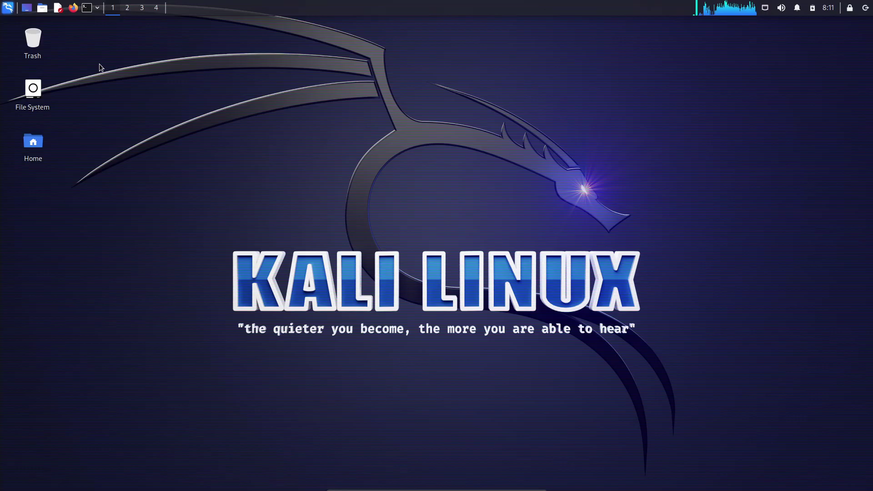
{"action": "left_click", "coordinate": [866, 7]}
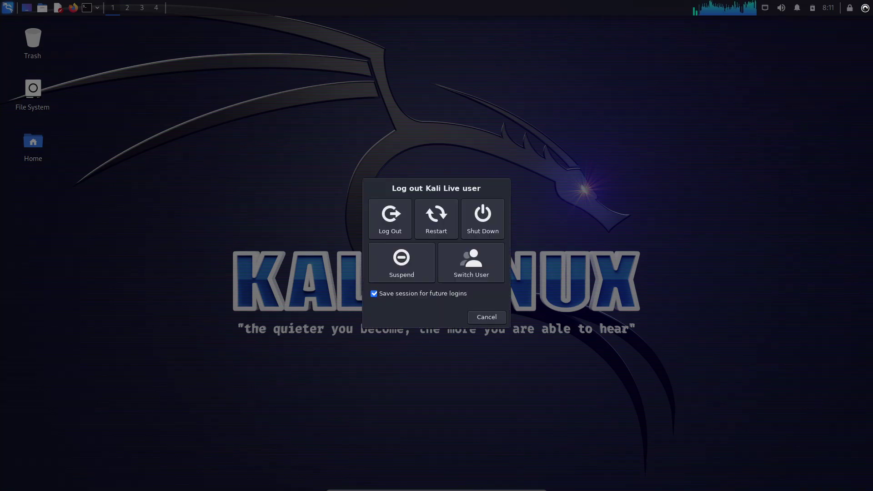
Step: Restart the Kali live system and boot the 'Start installer' entry from the boot menu
{"action": "left_click", "coordinate": [436, 218]}
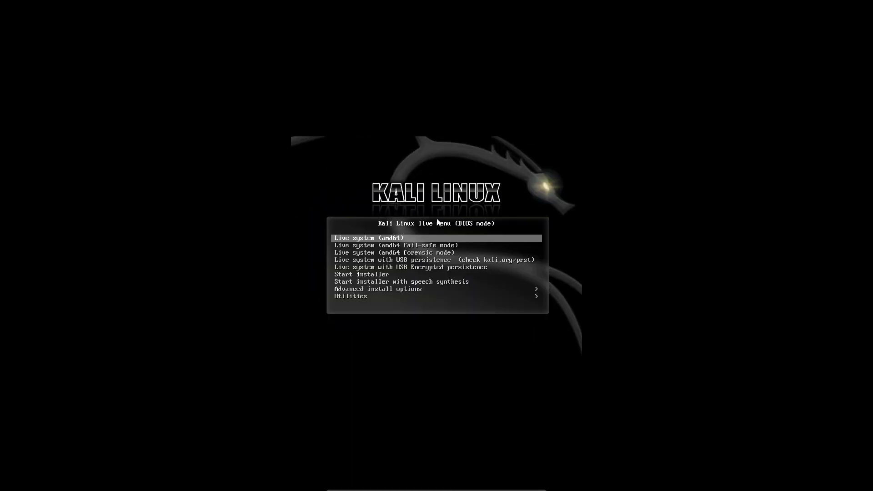
{"action": "key", "text": "Down"}
{"action": "key", "text": "Down"}
{"action": "key", "text": "Down"}
{"action": "key", "text": "Down"}
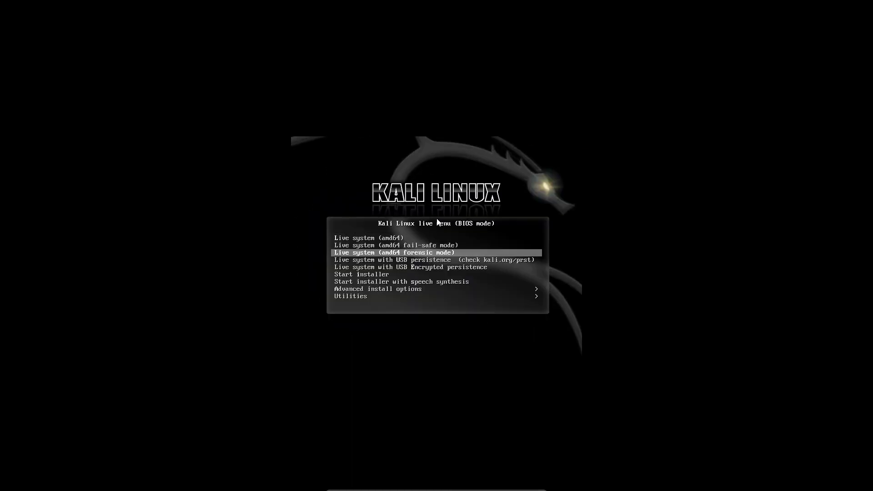
{"action": "key", "text": "Down"}
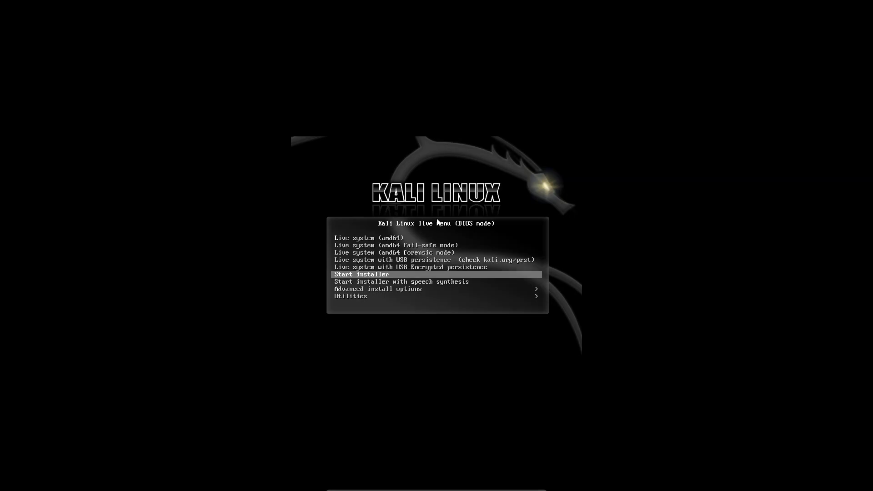
{"action": "key", "text": "Return"}
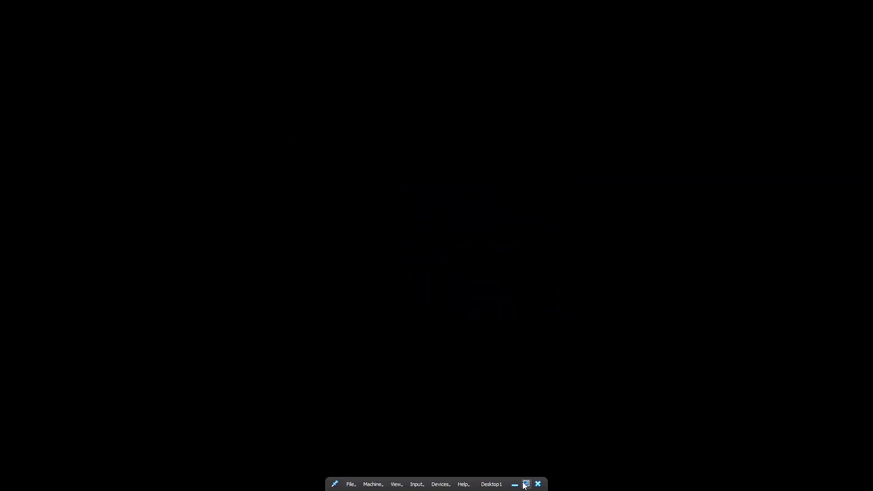
Step: Exit full screen and connect the virtual machine's network adapter
{"action": "left_click", "coordinate": [525, 484]}
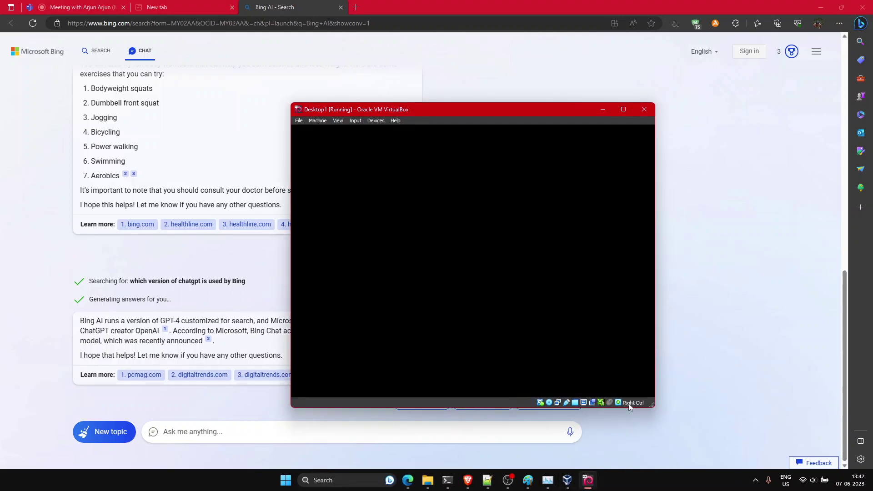
{"action": "right_click", "coordinate": [558, 403]}
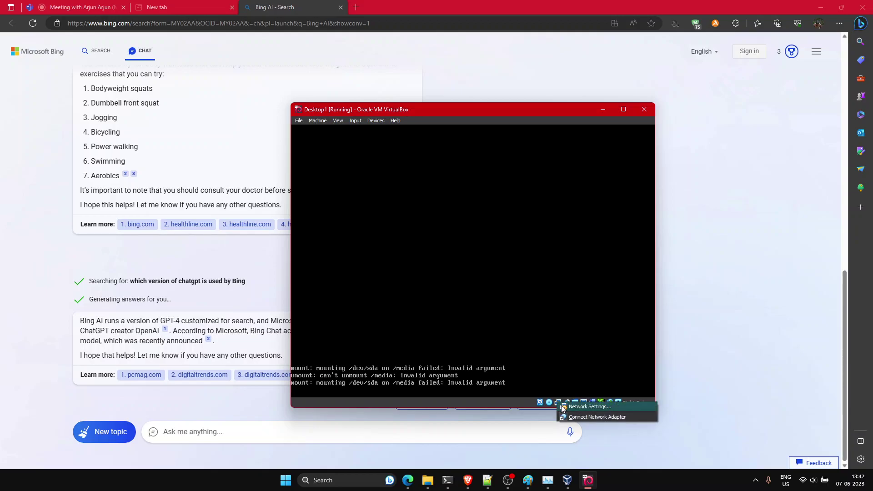
{"action": "left_click", "coordinate": [562, 418]}
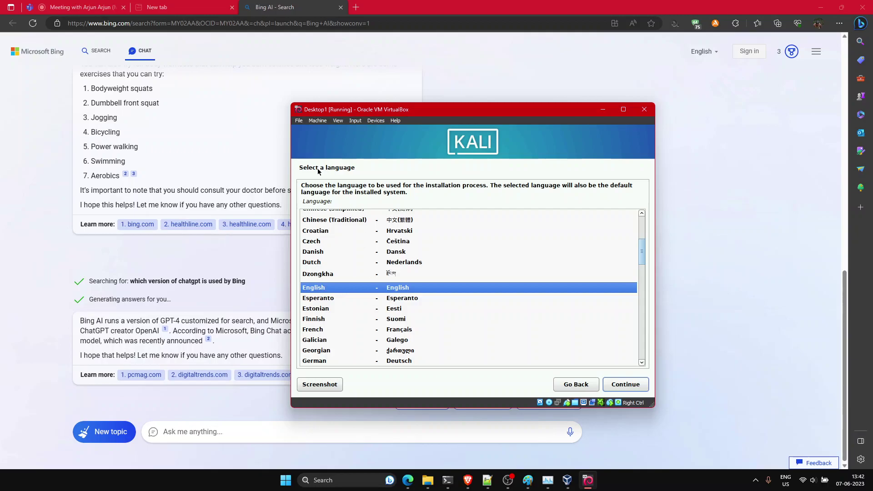
Step: Choose English as the installation language and India as the location
{"action": "left_click", "coordinate": [624, 385]}
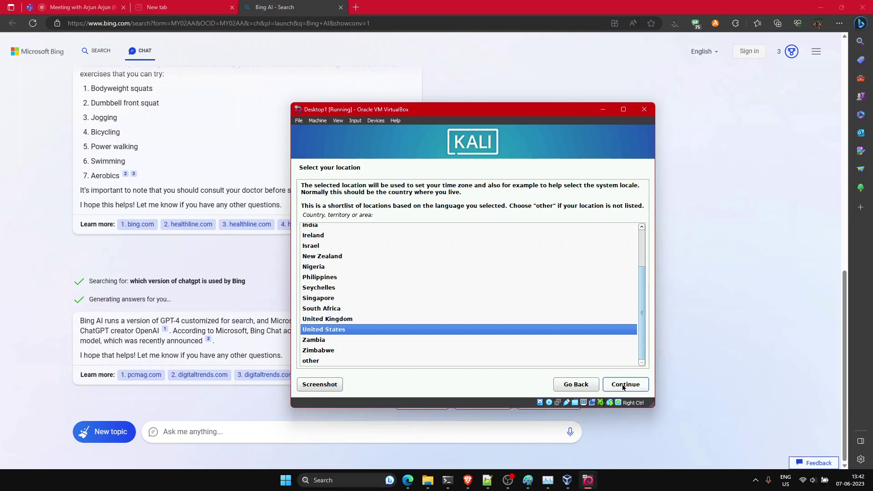
{"action": "key", "text": "Up"}
{"action": "key", "text": "Up"}
{"action": "key", "text": "Up"}
{"action": "key", "text": "Up"}
{"action": "key", "text": "Up"}
{"action": "key", "text": "Up"}
{"action": "key", "text": "Up"}
{"action": "key", "text": "Up"}
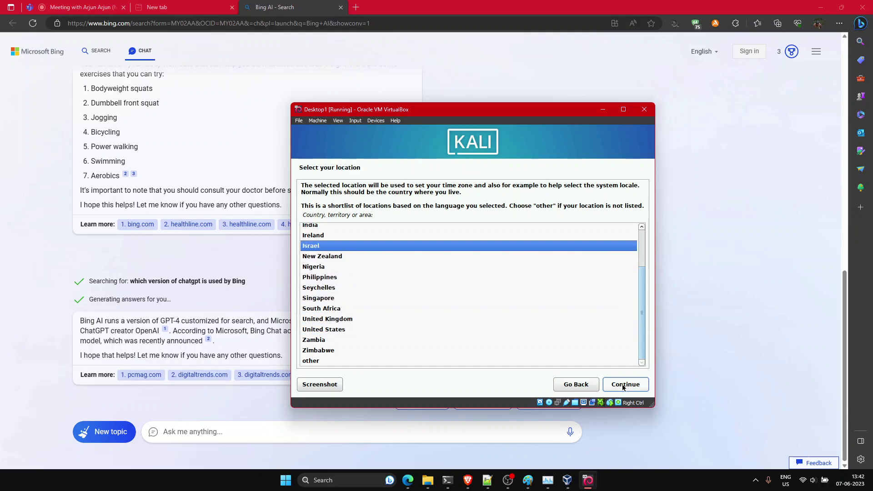
{"action": "key", "text": "Up"}
{"action": "key", "text": "Up"}
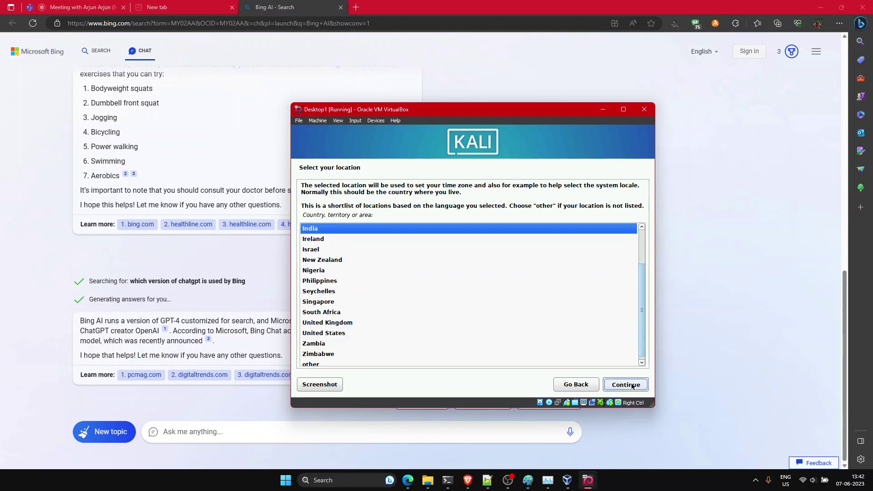
{"action": "left_click", "coordinate": [632, 386]}
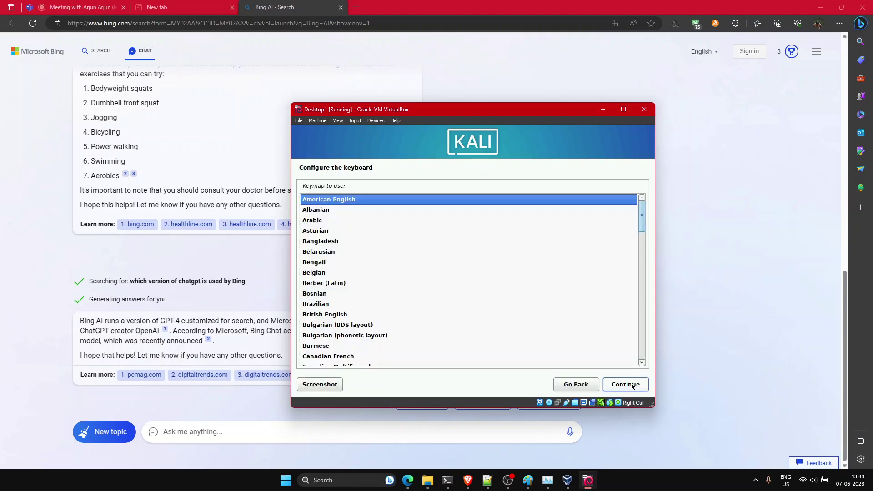
Step: Accept American English as the keyboard layout, then open Task Manager to check system load
{"action": "left_click", "coordinate": [632, 386]}
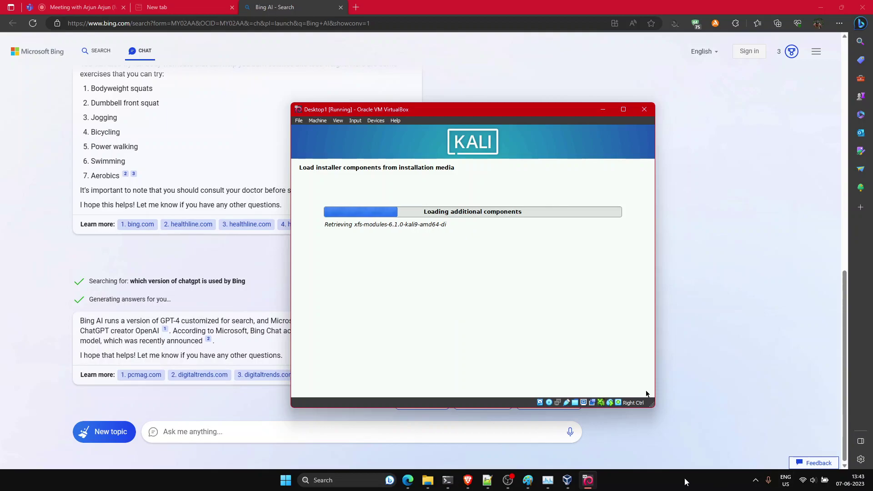
{"action": "left_click", "coordinate": [548, 480]}
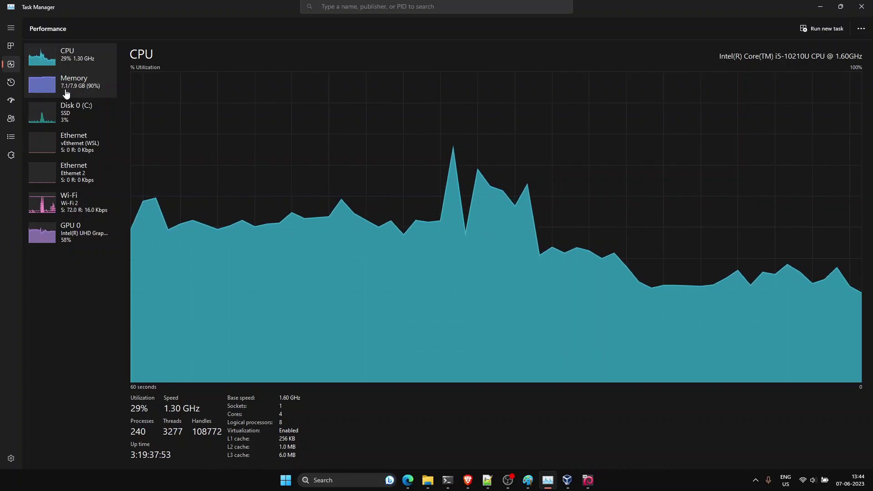
Step: After reviewing CPU and memory load, minimize Task Manager to return to the Kali installer
{"action": "left_click", "coordinate": [822, 7]}
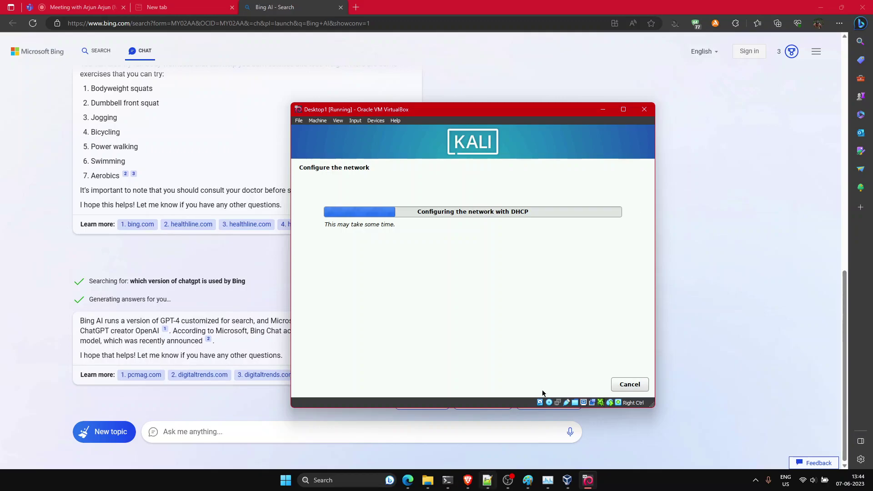
Step: Switch from the Bard chat to the Book.xlsx workbook's Linux topics sheet
{"action": "left_click", "coordinate": [468, 481]}
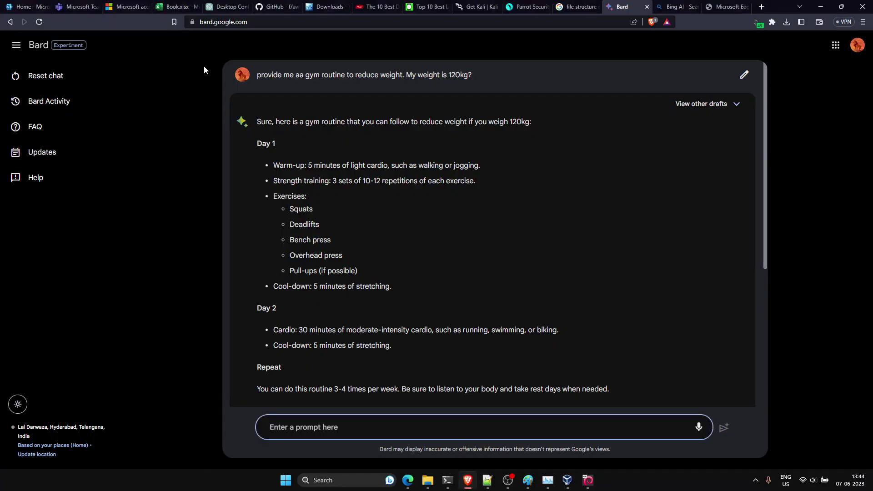
{"action": "left_click", "coordinate": [179, 7]}
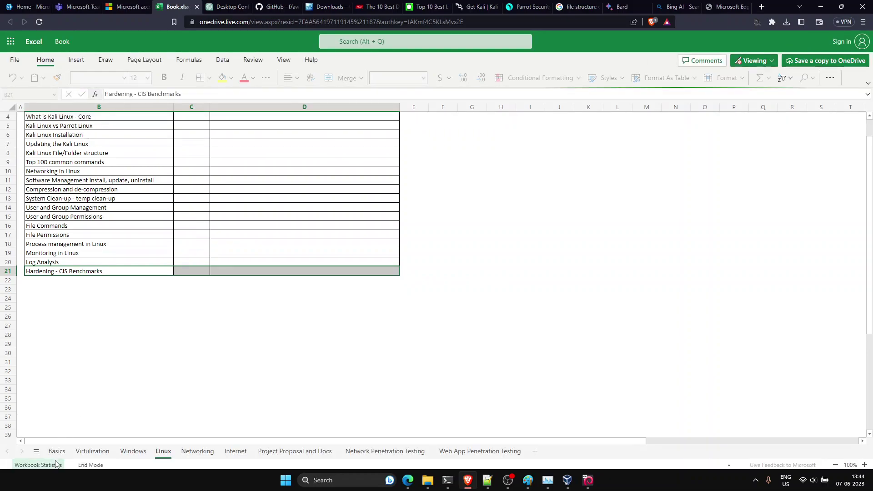
{"action": "left_click", "coordinate": [57, 452]}
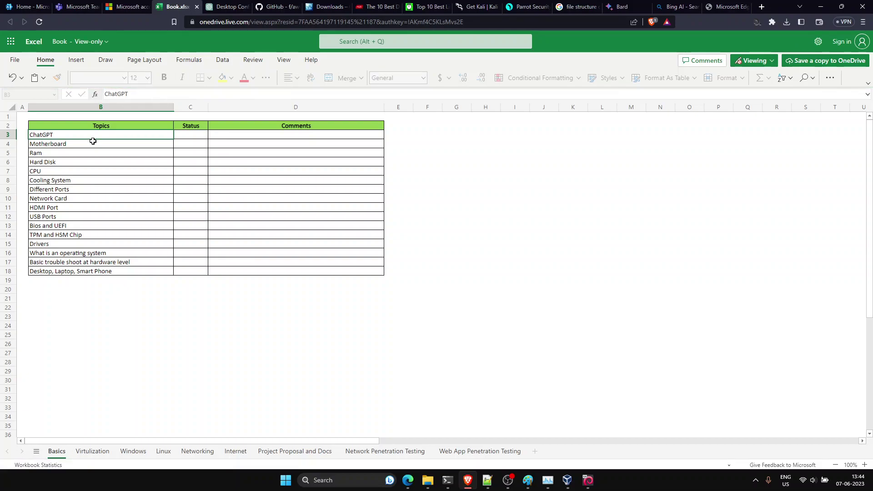
{"action": "key", "text": "Down"}
{"action": "key", "text": "Down"}
{"action": "key", "text": "Down"}
{"action": "key", "text": "Down"}
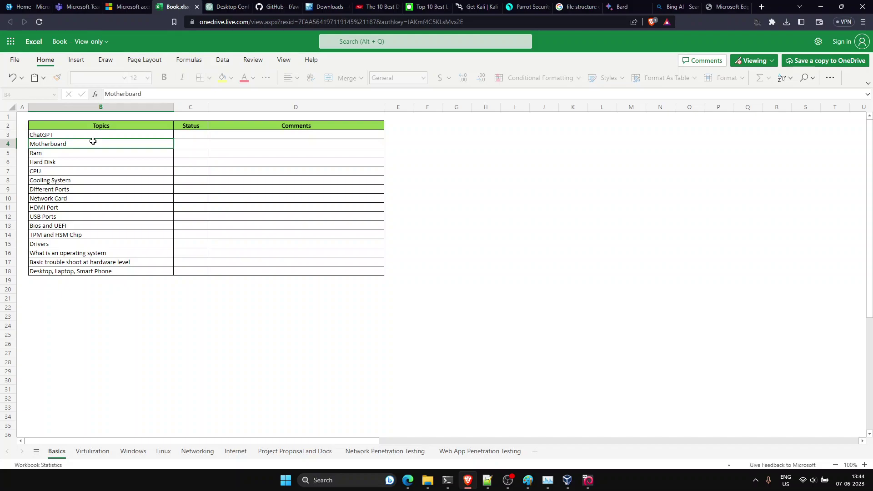
{"action": "key", "text": "Down"}
{"action": "key", "text": "Down"}
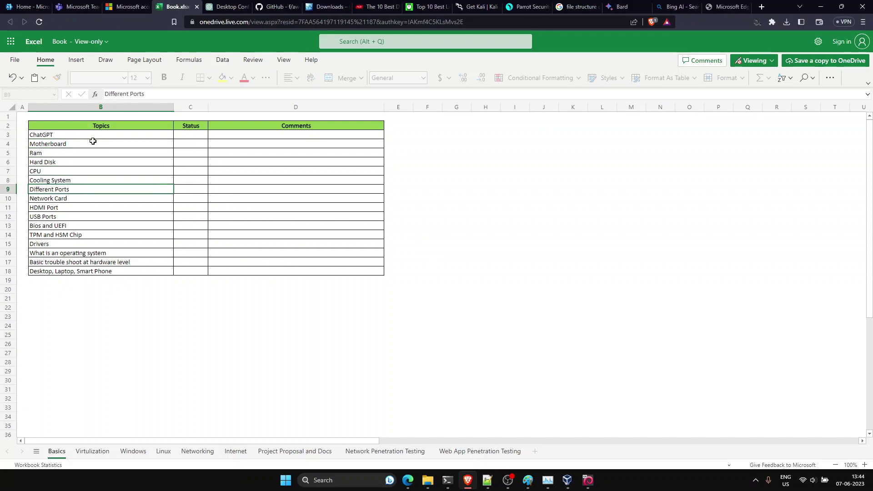
{"action": "key", "text": "Down"}
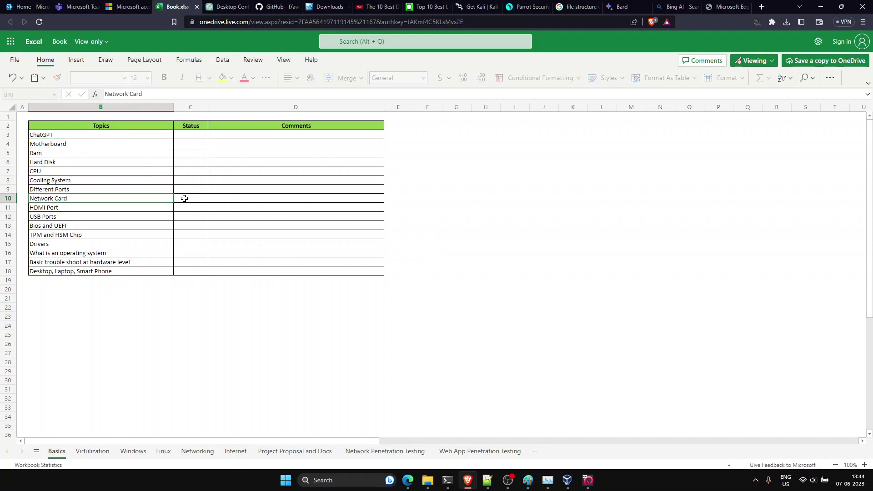
{"action": "left_click", "coordinate": [185, 198]}
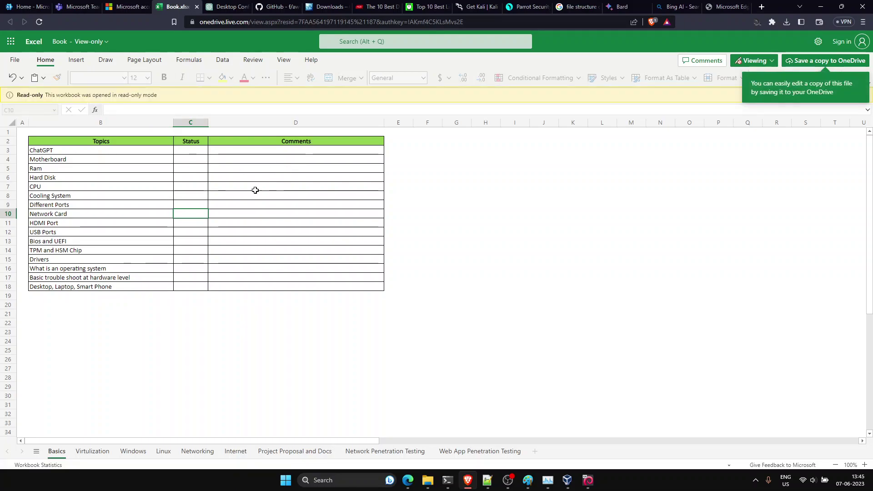
{"action": "left_click", "coordinate": [115, 212]}
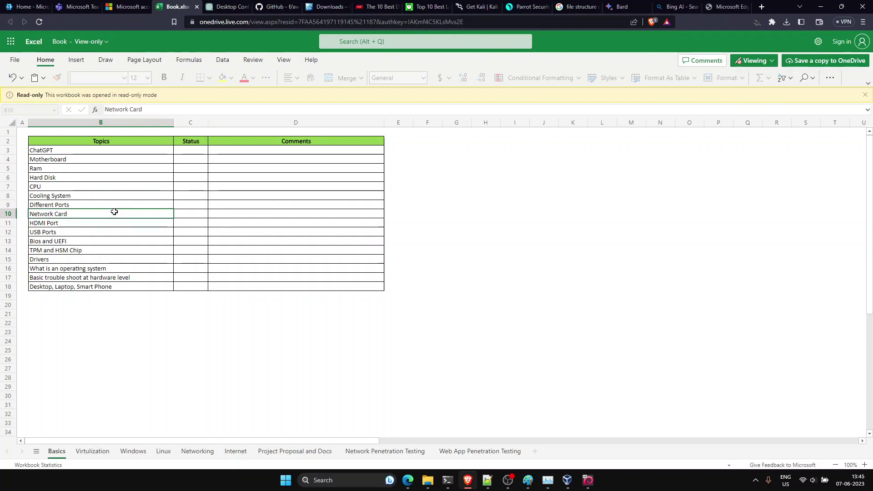
{"action": "key", "text": "Down"}
{"action": "key", "text": "Down"}
{"action": "key", "text": "Down"}
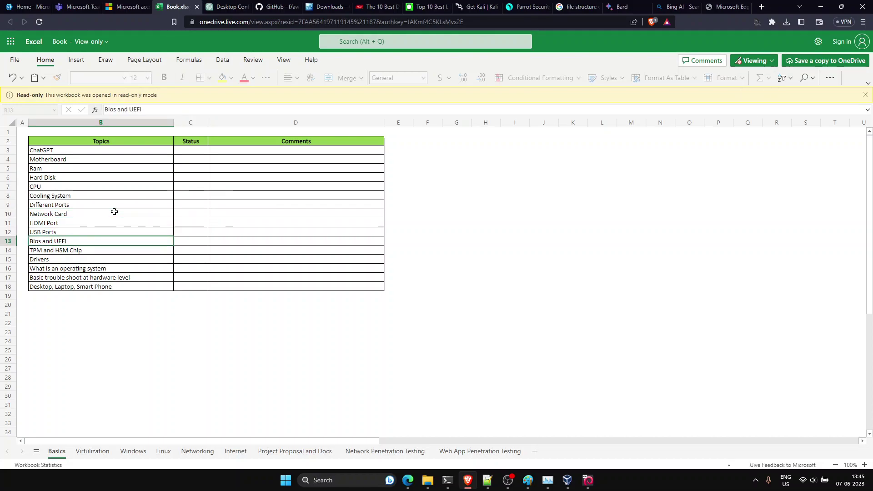
{"action": "key", "text": "Down"}
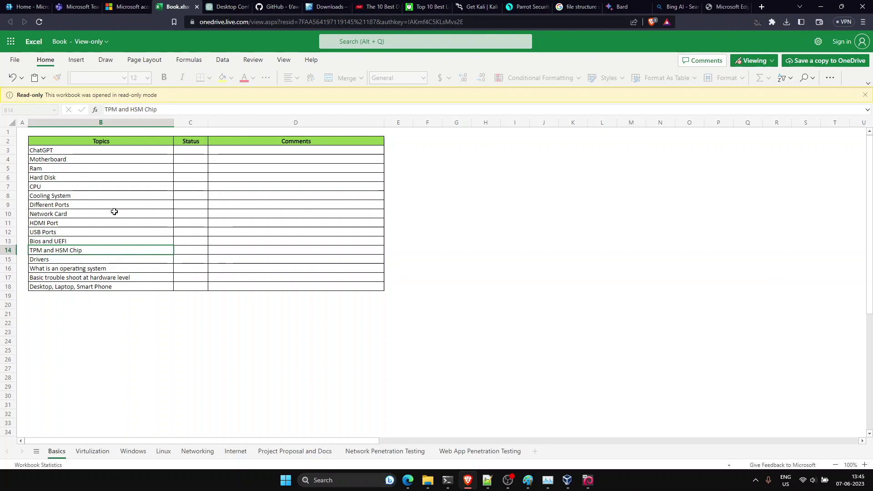
{"action": "key", "text": "Down"}
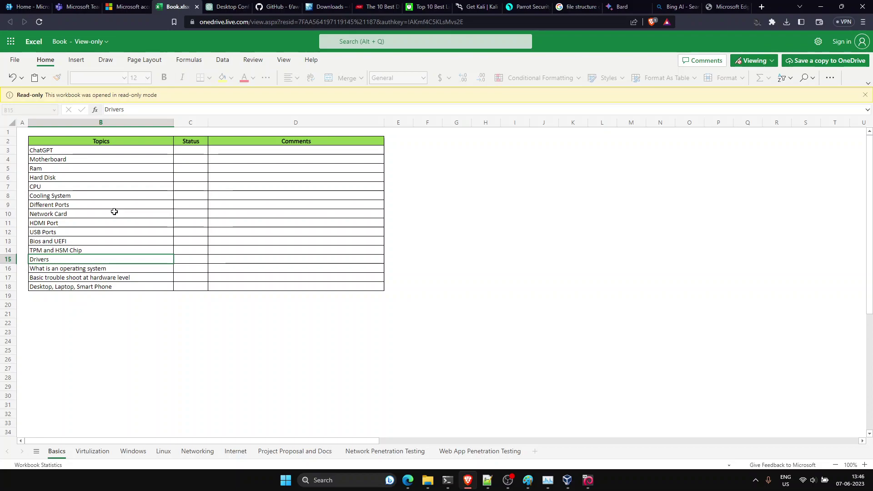
Step: Search 'device' from the taskbar, launch Device Manager and dismiss the standard-user warning
{"action": "left_click", "coordinate": [427, 481]}
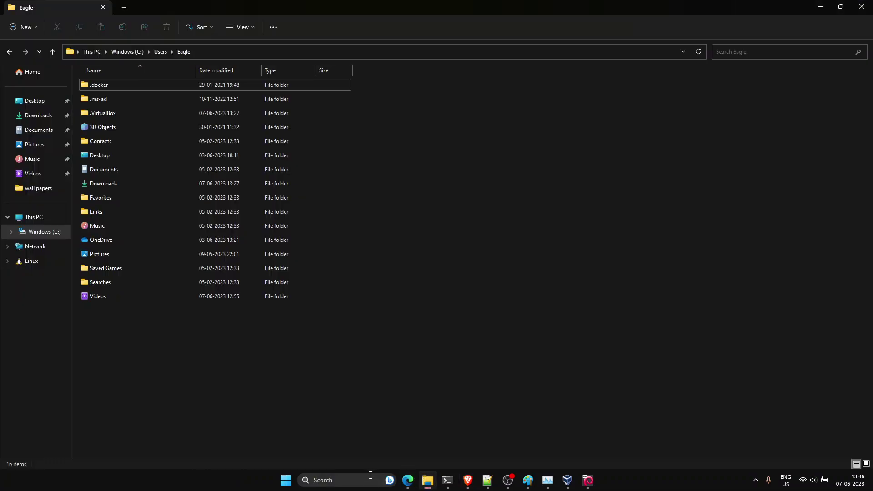
{"action": "left_click", "coordinate": [369, 482]}
{"action": "type", "text": "ic"}
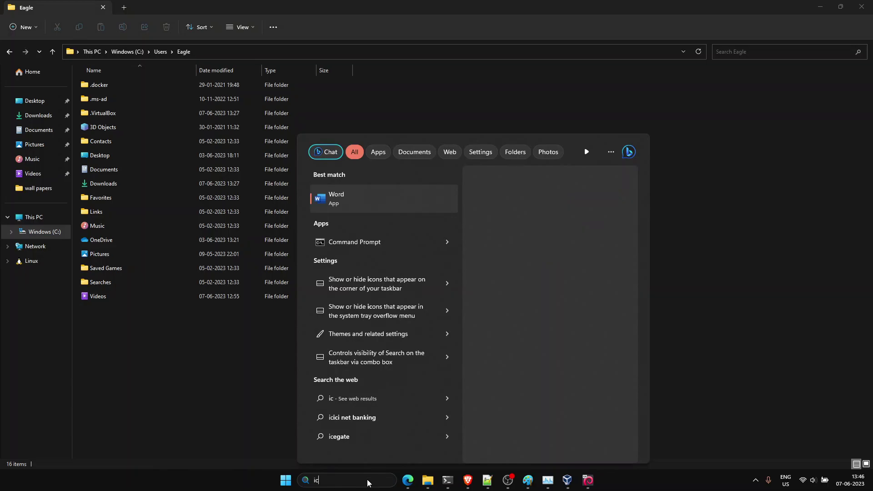
{"action": "key", "text": "BackSpace"}
{"action": "key", "text": "BackSpace"}
{"action": "type", "text": "device"}
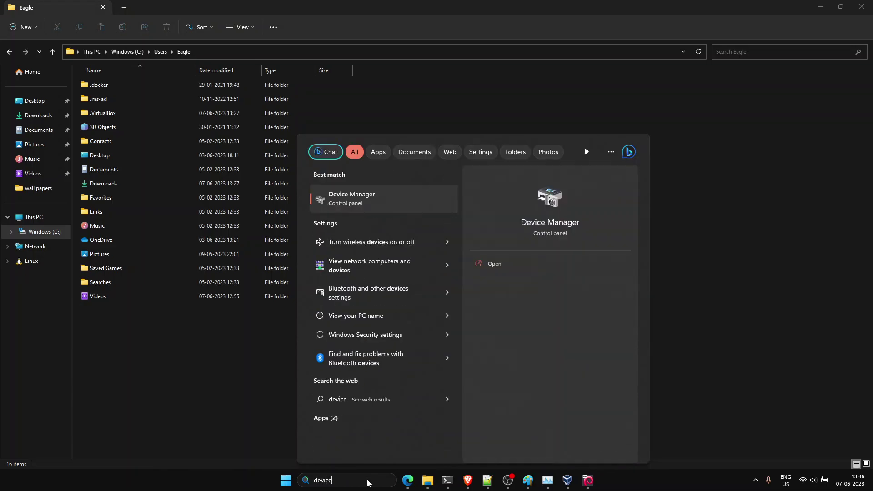
{"action": "left_click", "coordinate": [397, 194]}
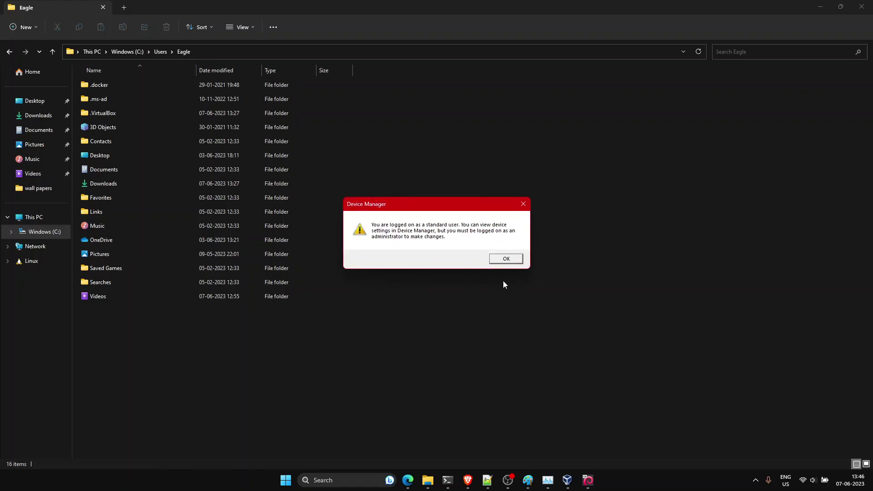
{"action": "left_click", "coordinate": [504, 263]}
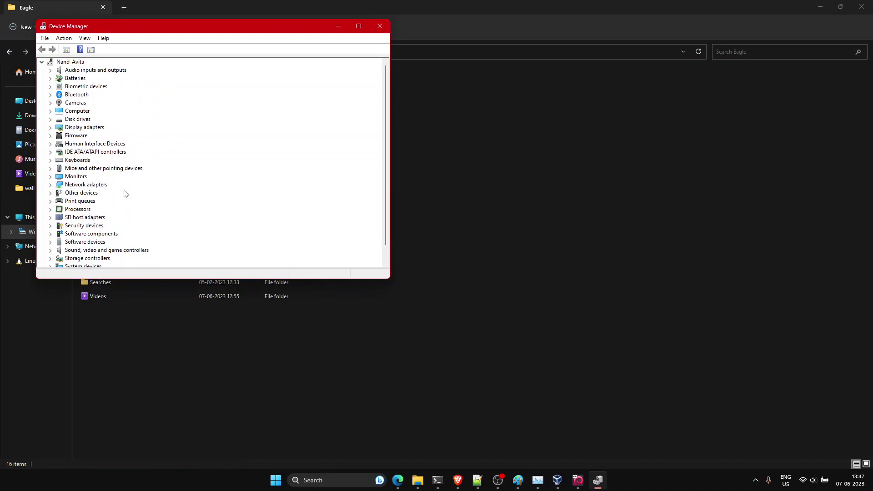
Step: Expand Human Interface Devices and view the Microsoft Input Configuration Device's driver properties
{"action": "left_click", "coordinate": [50, 144]}
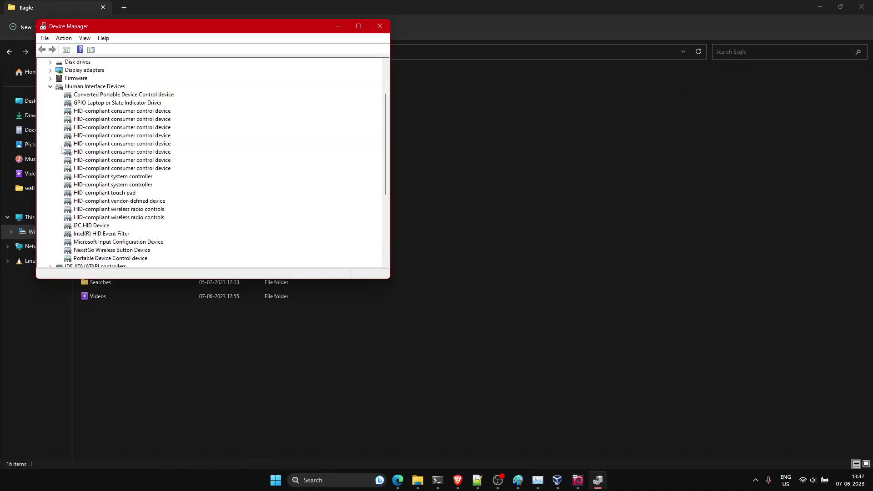
{"action": "left_click", "coordinate": [144, 244]}
{"action": "right_click", "coordinate": [144, 245]}
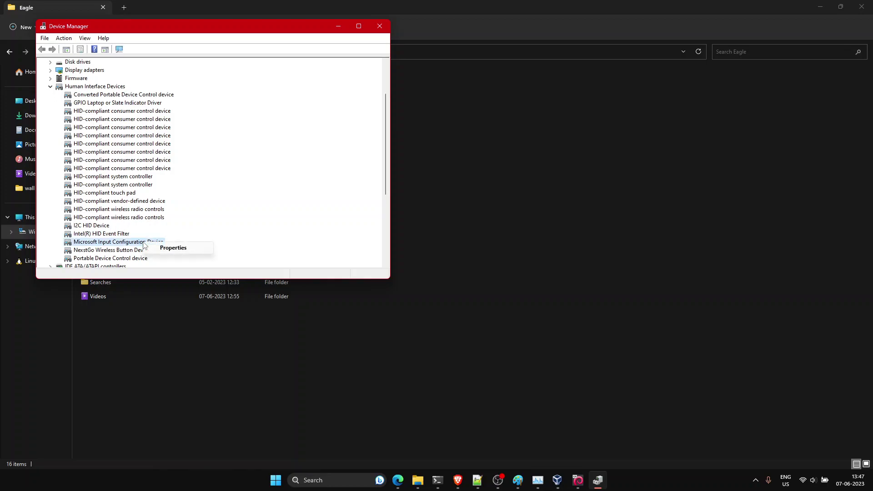
{"action": "left_click", "coordinate": [155, 248]}
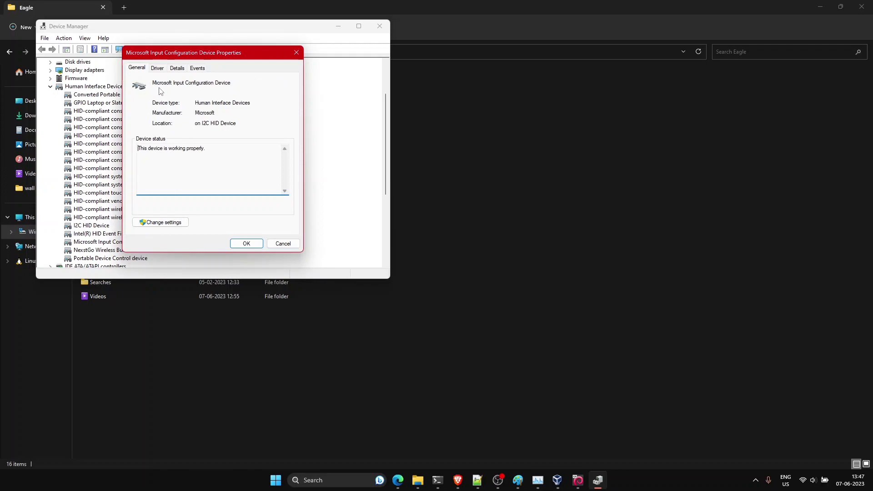
{"action": "left_click", "coordinate": [158, 68]}
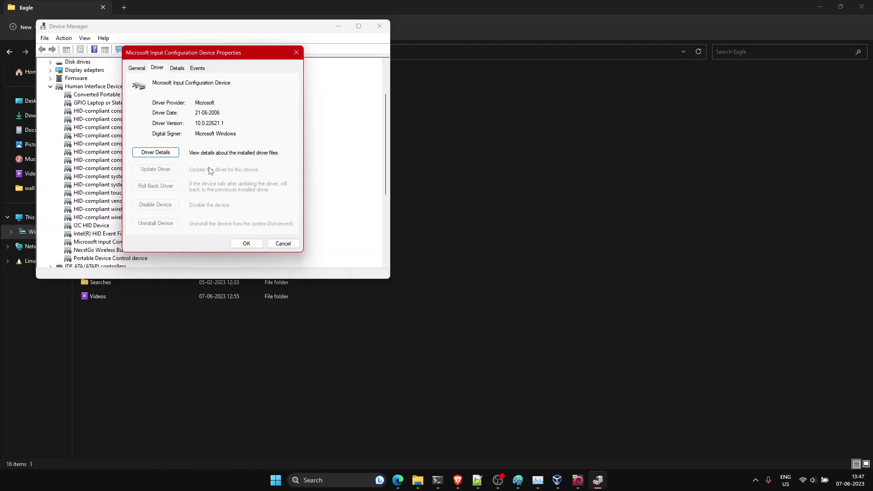
{"action": "left_click", "coordinate": [283, 244]}
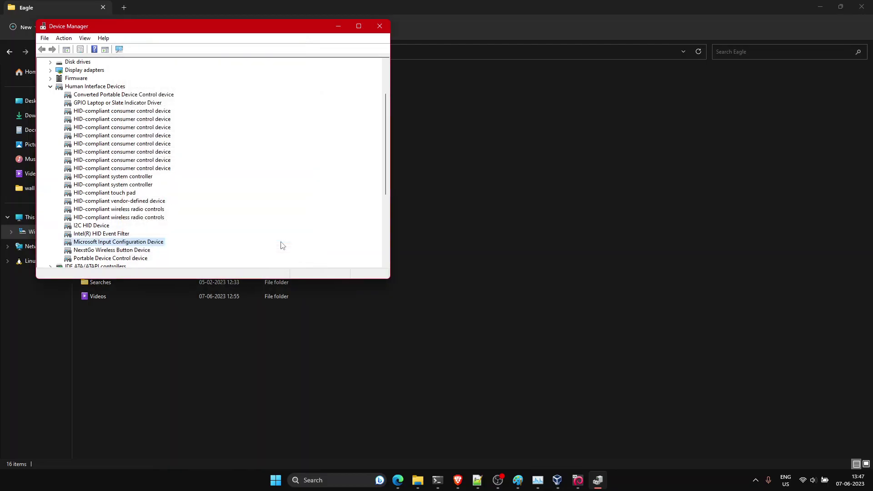
Step: Expand the Audio, Batteries, Biometric and Bluetooth categories, then return to File Explorer
{"action": "scroll", "coordinate": [234, 155], "scroll_direction": "up", "scroll_amount": 3}
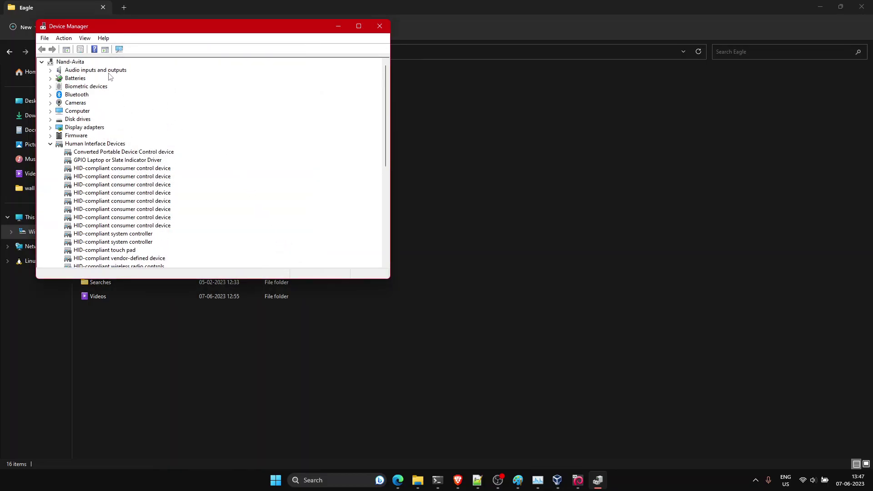
{"action": "left_click", "coordinate": [51, 70]}
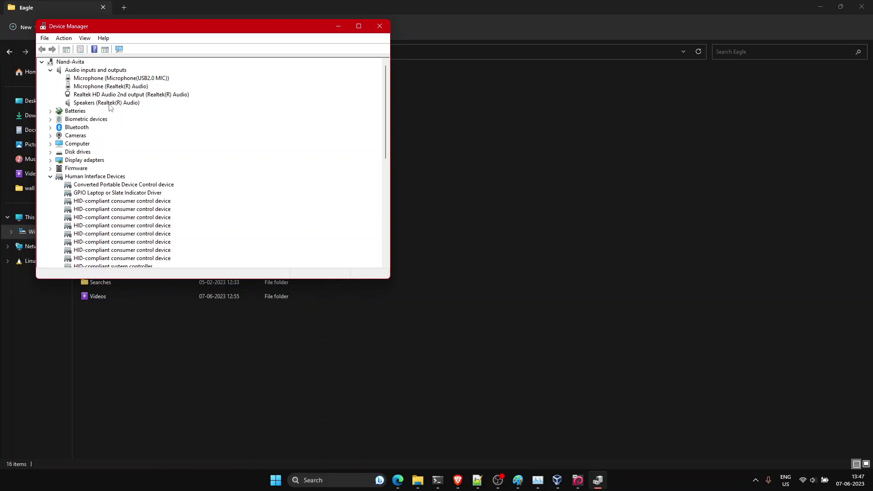
{"action": "left_click", "coordinate": [50, 111]}
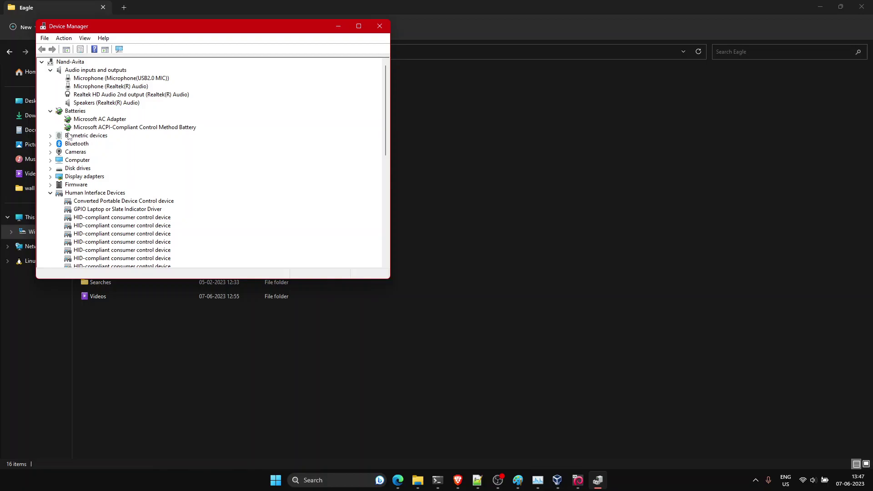
{"action": "left_click", "coordinate": [51, 136]}
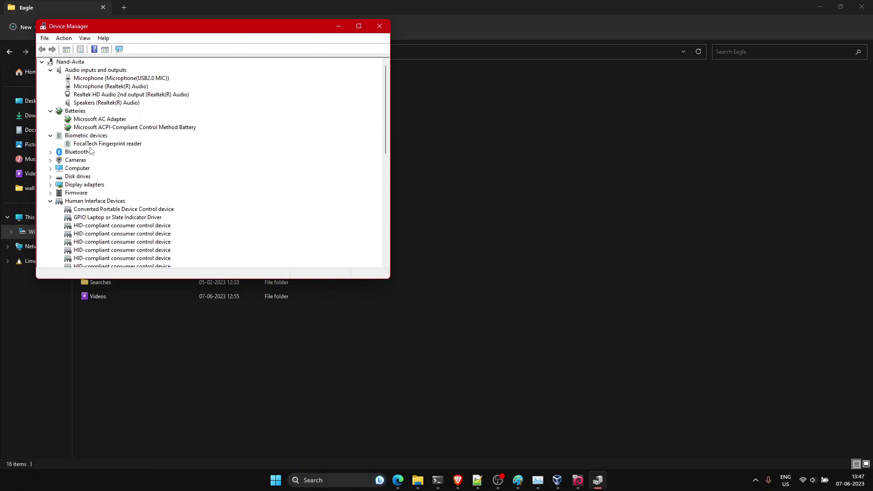
{"action": "left_click", "coordinate": [51, 153]}
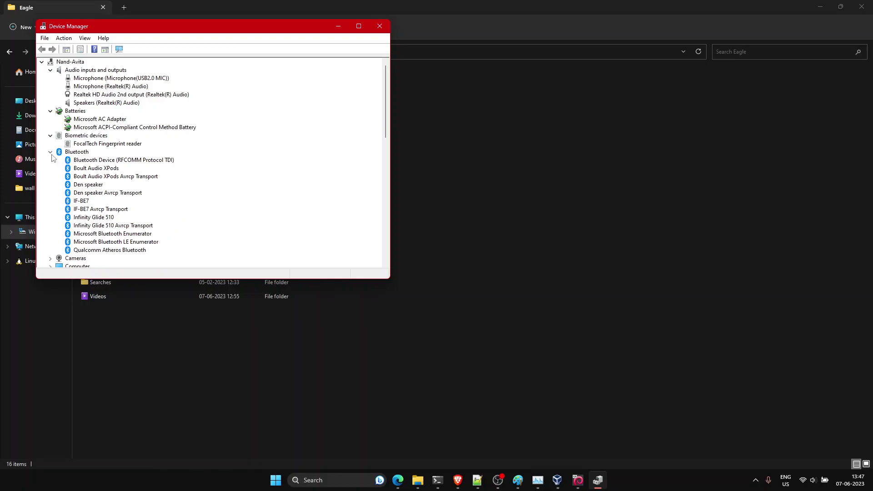
{"action": "left_click", "coordinate": [417, 482]}
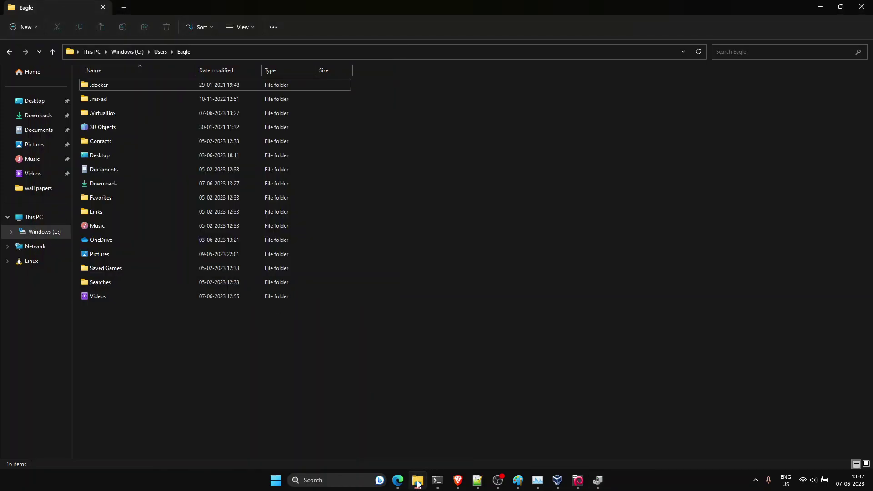
Step: Review the operating system and hardware troubleshooting topics in cells B16 and B17, then switch to ChatGPT
{"action": "left_click", "coordinate": [474, 486]}
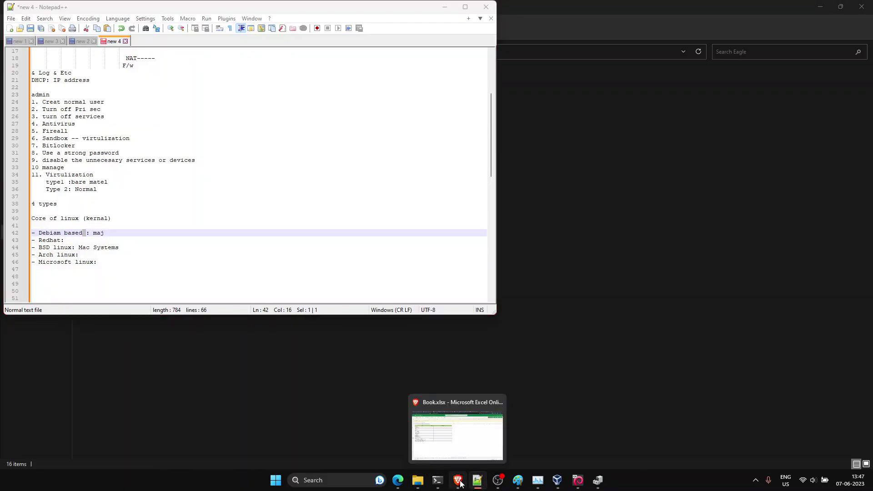
{"action": "left_click", "coordinate": [458, 482]}
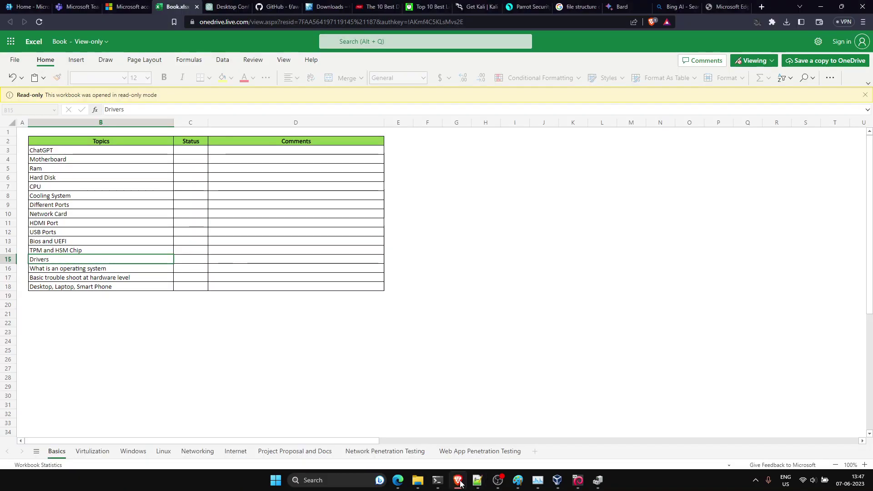
{"action": "left_click", "coordinate": [153, 271]}
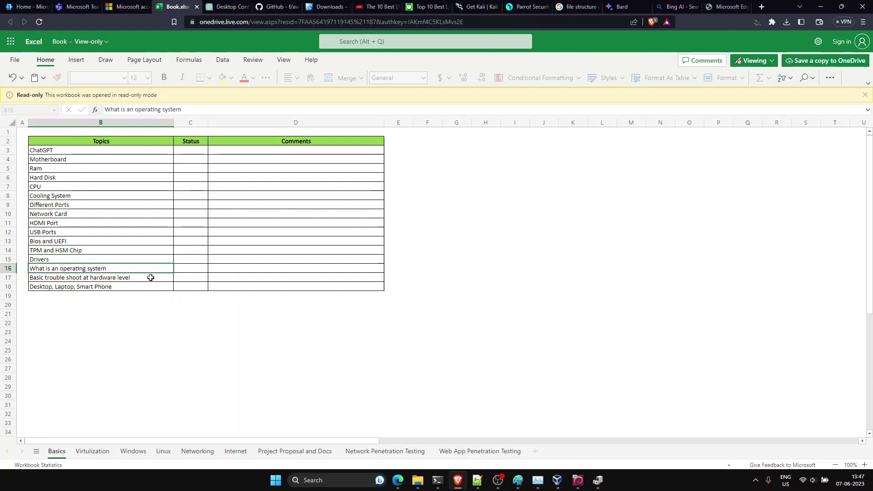
{"action": "left_click", "coordinate": [151, 277]}
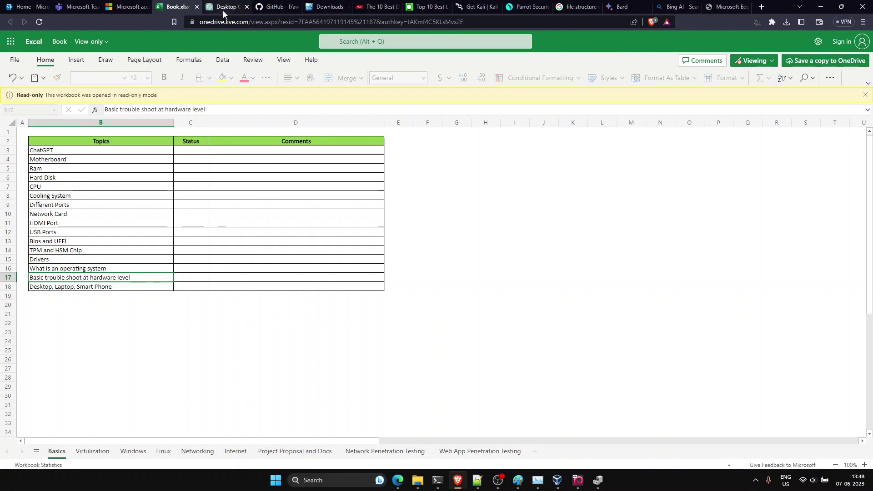
{"action": "left_click", "coordinate": [223, 10]}
Step: Ask ChatGPT 'define smart devices?' and read the complete answer
{"action": "left_click", "coordinate": [352, 433]}
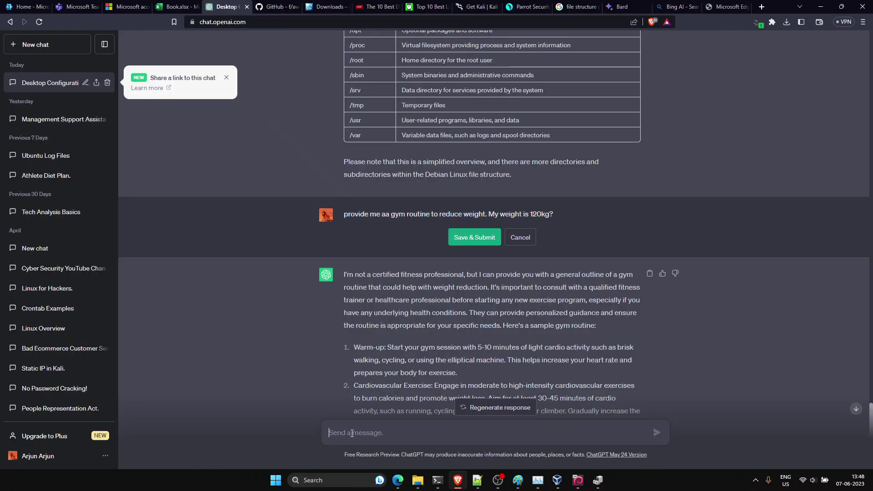
{"action": "type", "text": "define"}
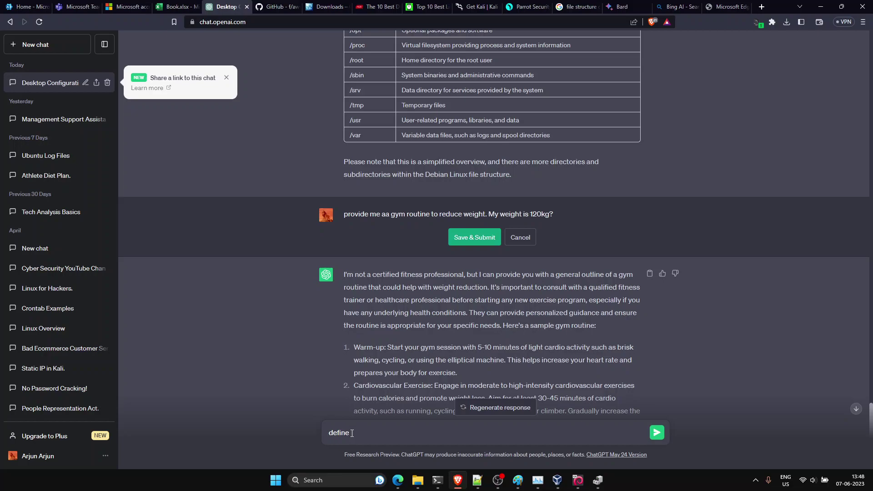
{"action": "type", "text": " smart devices?"}
{"action": "key", "text": "Return"}
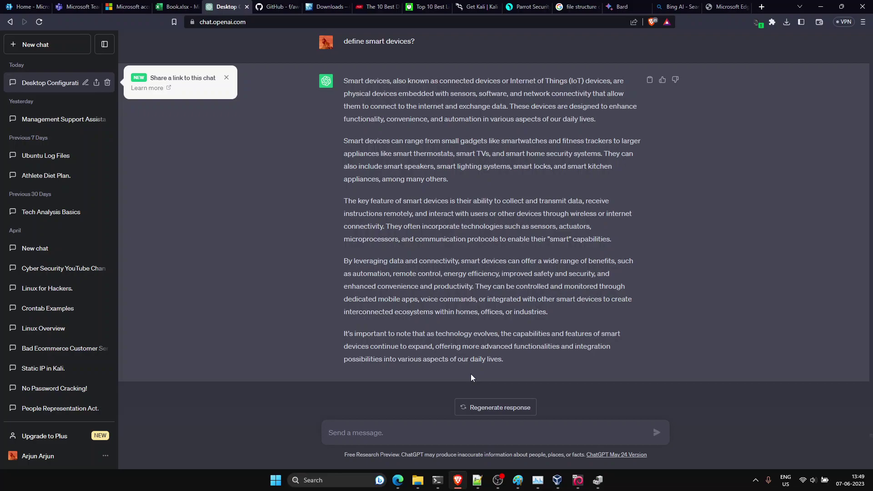
{"action": "scroll", "coordinate": [471, 374], "scroll_direction": "up", "scroll_amount": 1}
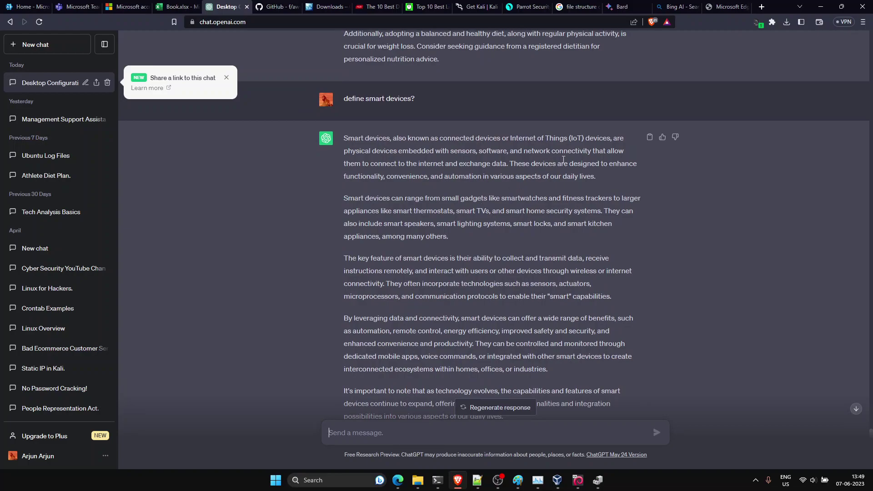
{"action": "scroll", "coordinate": [563, 159], "scroll_direction": "down", "scroll_amount": 1}
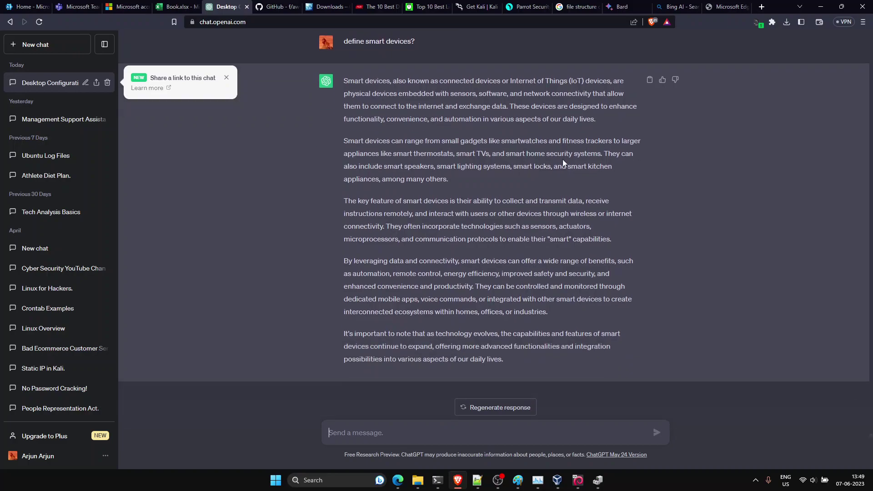
Step: Bring the Kali VM forward and connect its network adapter
{"action": "left_click", "coordinate": [577, 482]}
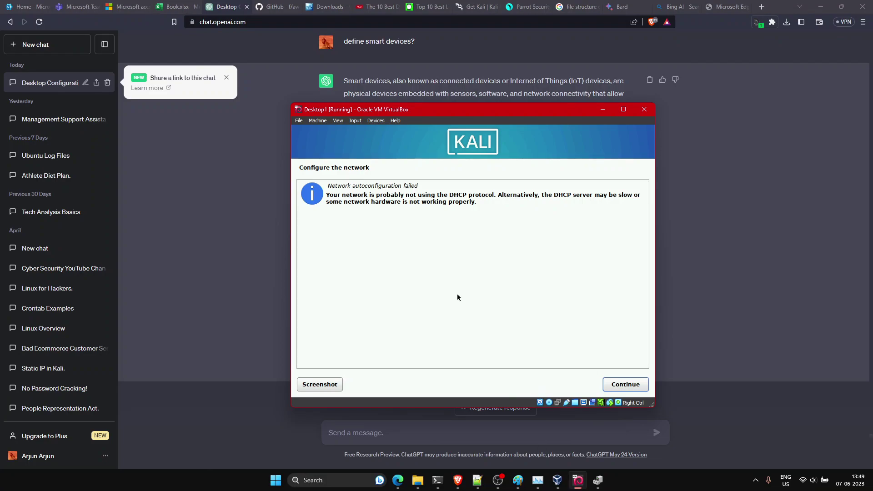
{"action": "left_click", "coordinate": [558, 402]}
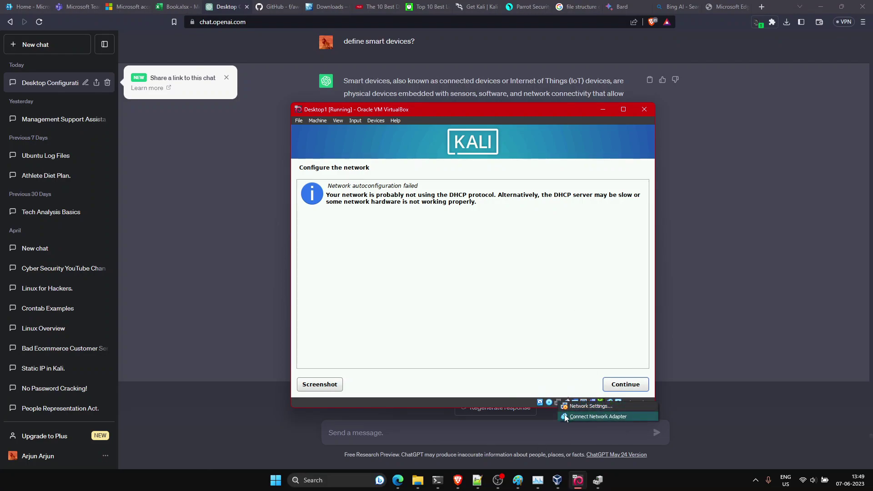
{"action": "left_click", "coordinate": [565, 417]}
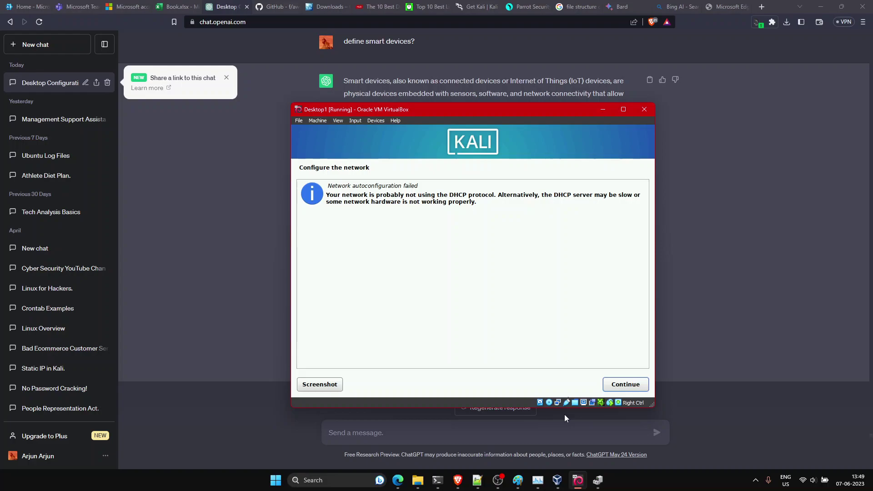
Step: Retry network autoconfiguration, keep hostname kali and leave the domain name blank
{"action": "left_click", "coordinate": [623, 386]}
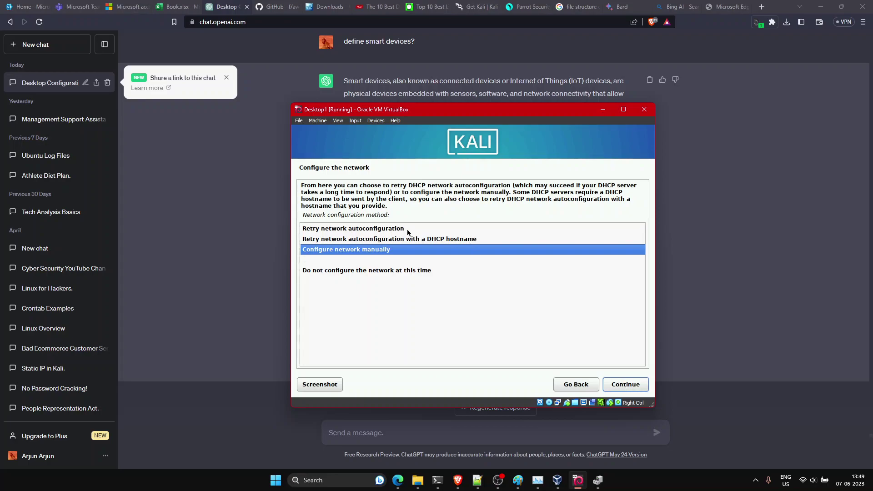
{"action": "key", "text": "Up"}
{"action": "key", "text": "Up"}
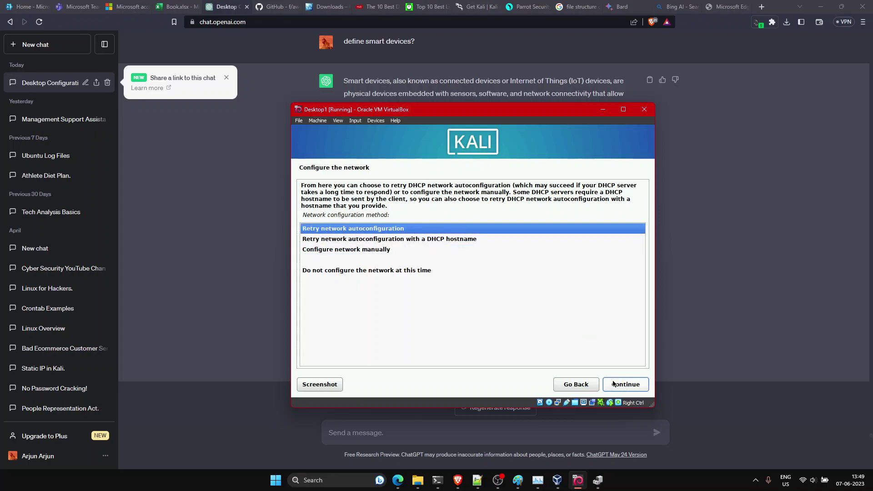
{"action": "left_click", "coordinate": [615, 385]}
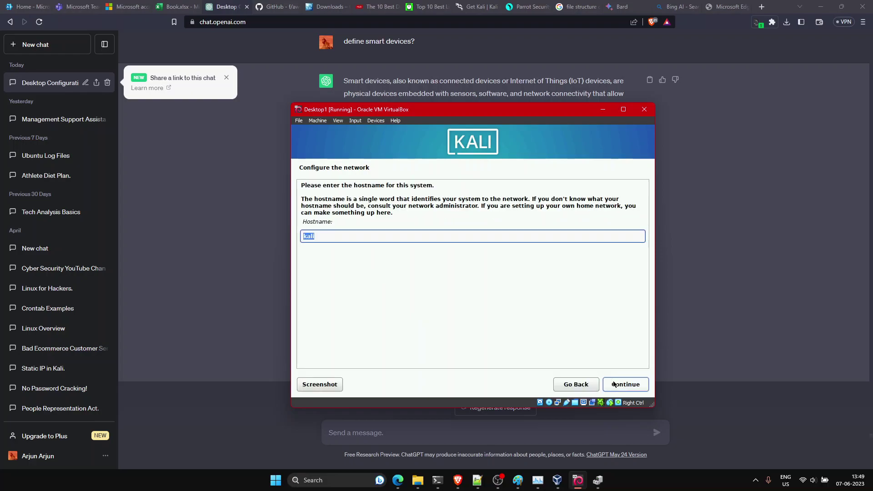
{"action": "left_click", "coordinate": [618, 386]}
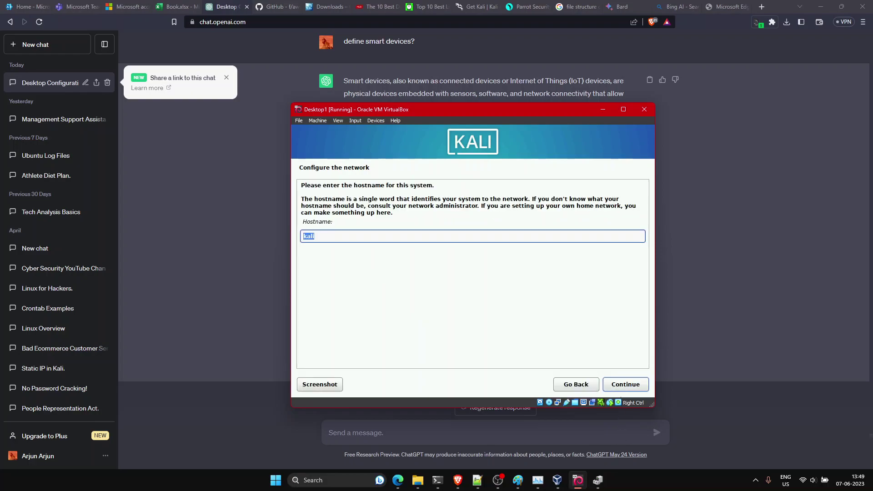
{"action": "left_click", "coordinate": [621, 390]}
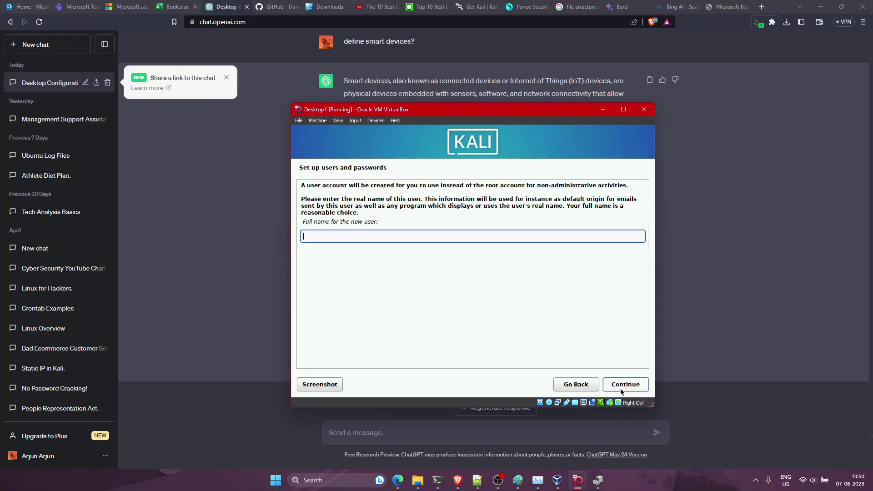
Step: Create the Kali user account by entering the full name, accepting the suggested username and setting a password
{"action": "left_click", "coordinate": [622, 386]}
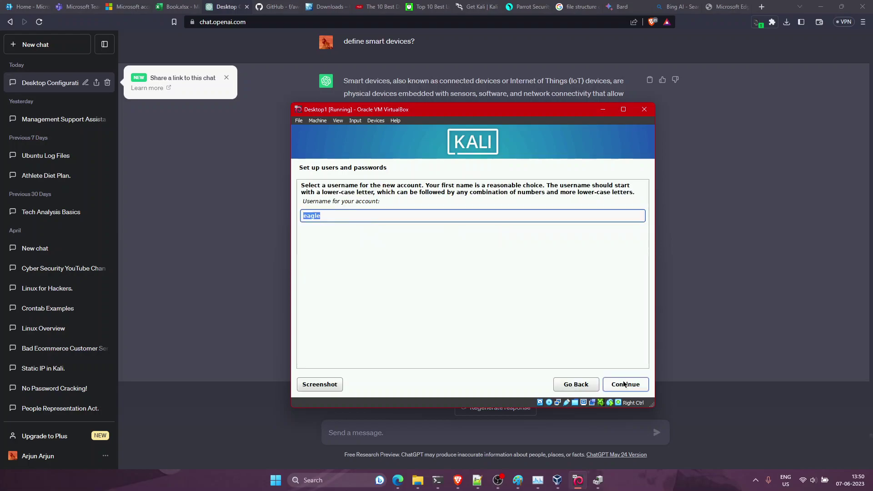
{"action": "left_click", "coordinate": [625, 384]}
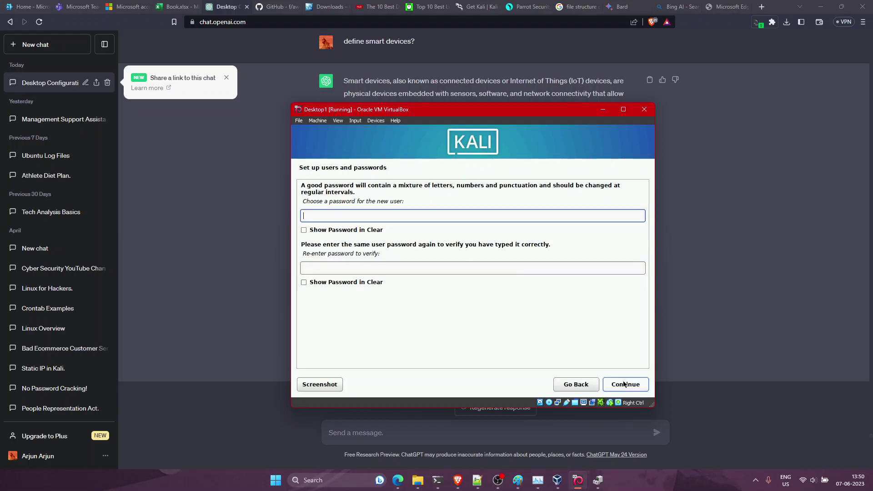
{"action": "key", "text": "Tab"}
{"action": "key", "text": "Tab"}
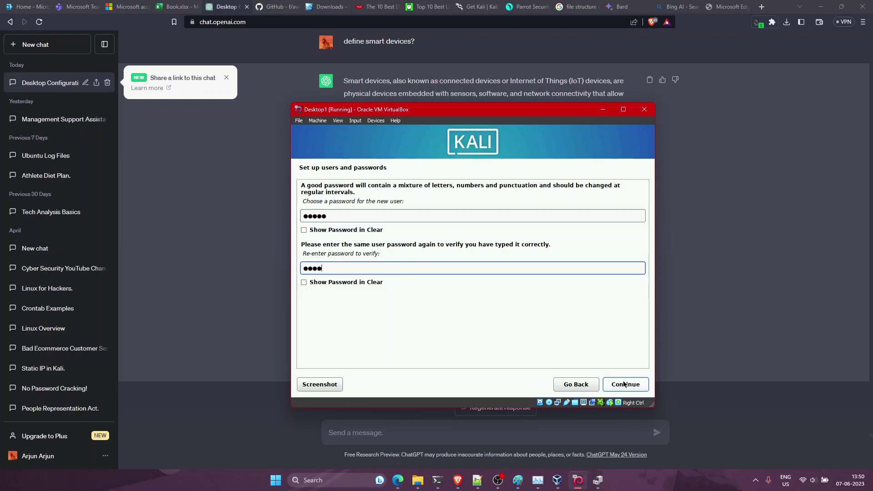
{"action": "left_click", "coordinate": [623, 386]}
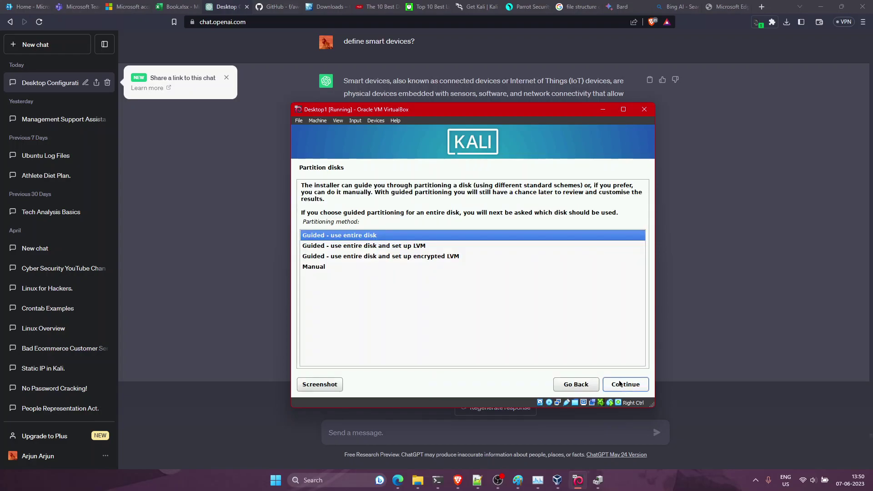
Step: Partition the entire 42.9 GB VBOX disk as one partition and agree to write the changes
{"action": "left_click", "coordinate": [619, 384]}
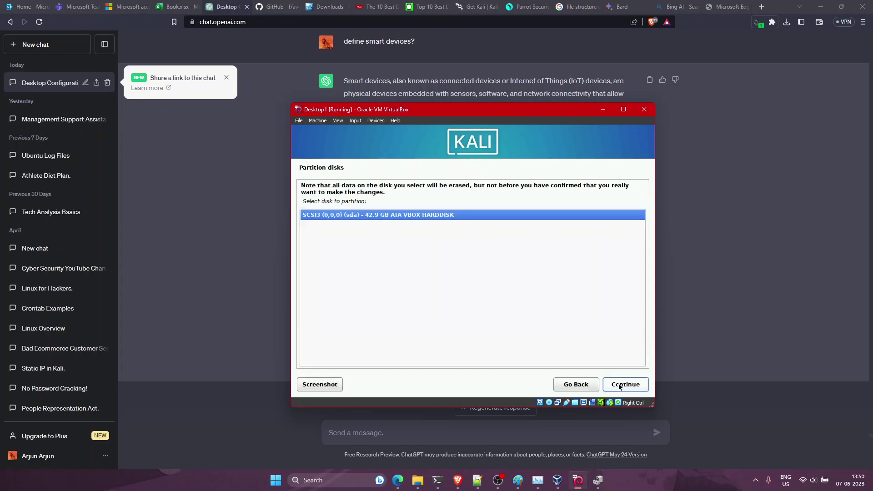
{"action": "left_click", "coordinate": [620, 384]}
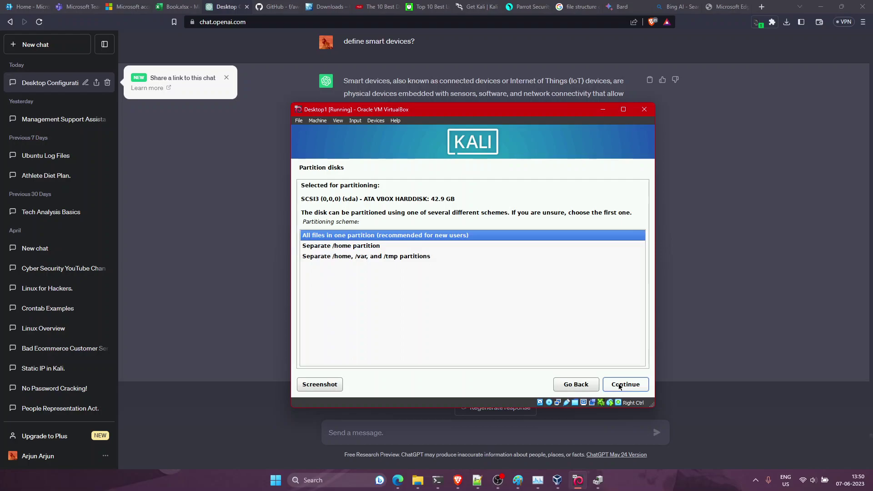
{"action": "left_click", "coordinate": [619, 385]}
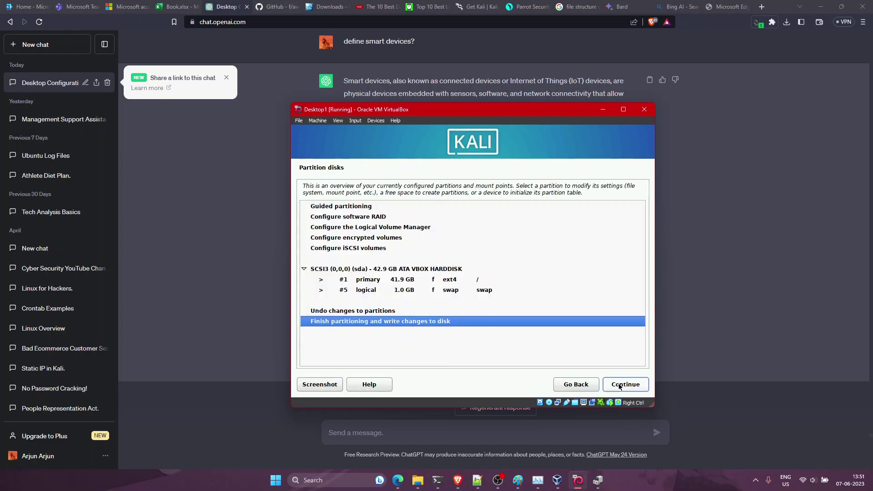
{"action": "left_click", "coordinate": [619, 385]}
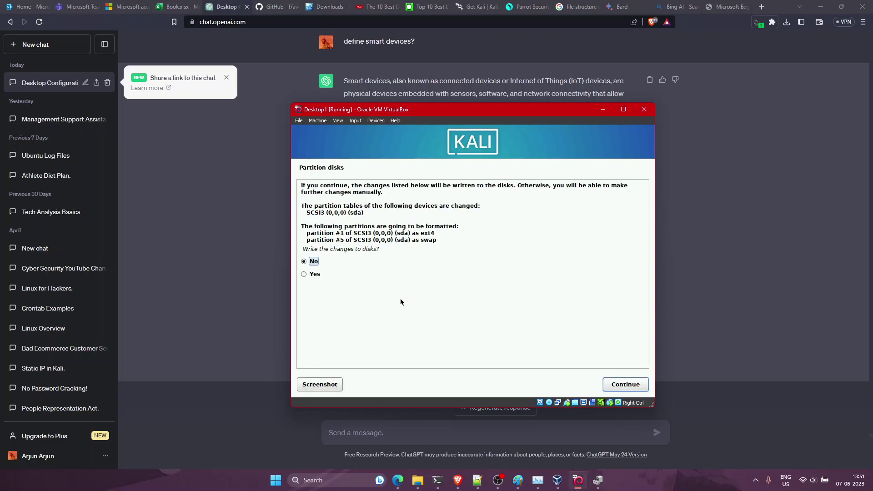
{"action": "left_click", "coordinate": [315, 275]}
Step: Confirm writing partitions to start installing Kali, reconnect the VM's network adapter, and briefly check Device Manager
{"action": "left_click", "coordinate": [639, 391]}
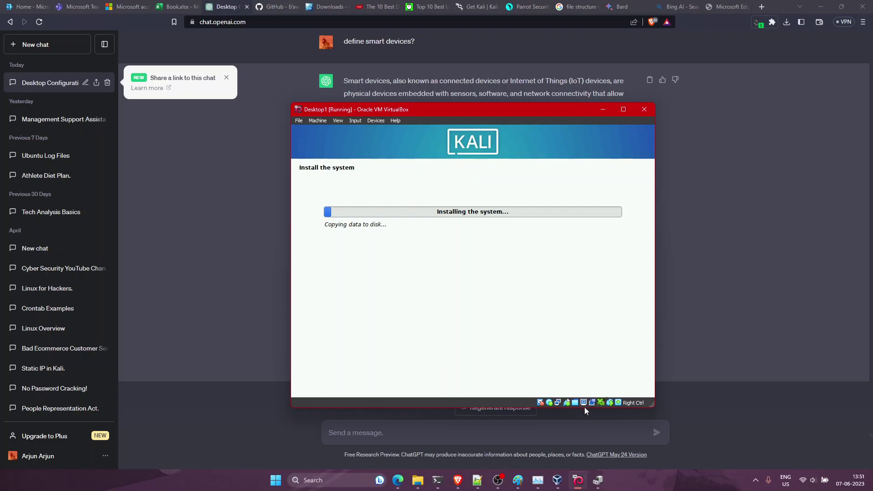
{"action": "right_click", "coordinate": [558, 403]}
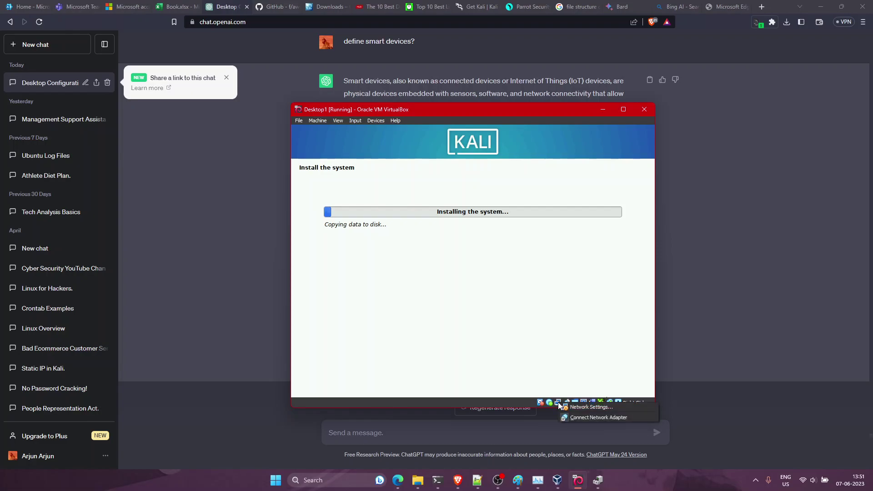
{"action": "left_click", "coordinate": [566, 418]}
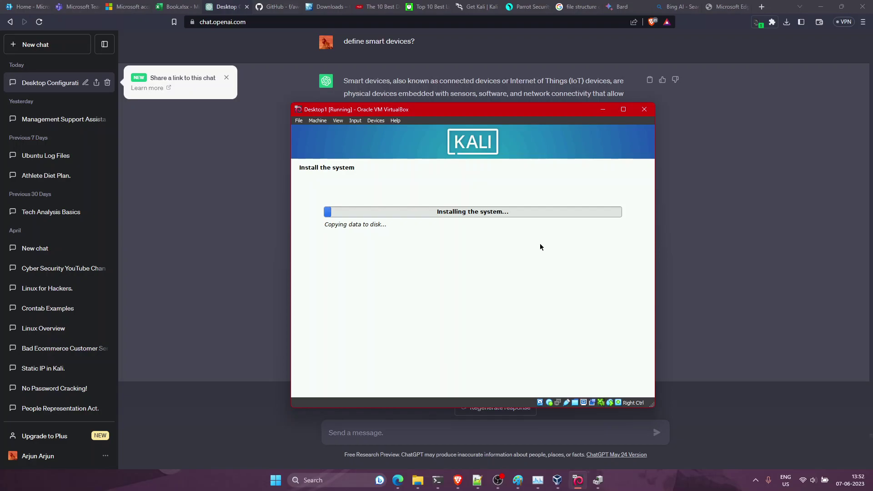
{"action": "left_click", "coordinate": [598, 481]}
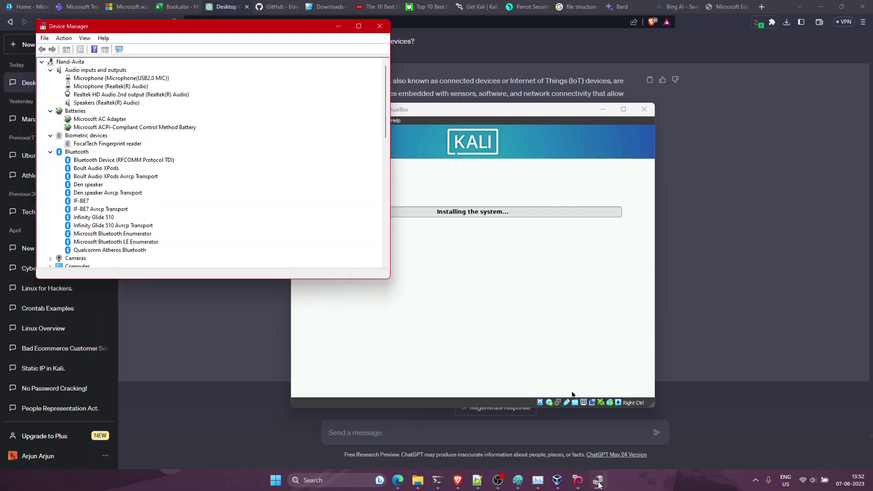
{"action": "left_click", "coordinate": [380, 26]}
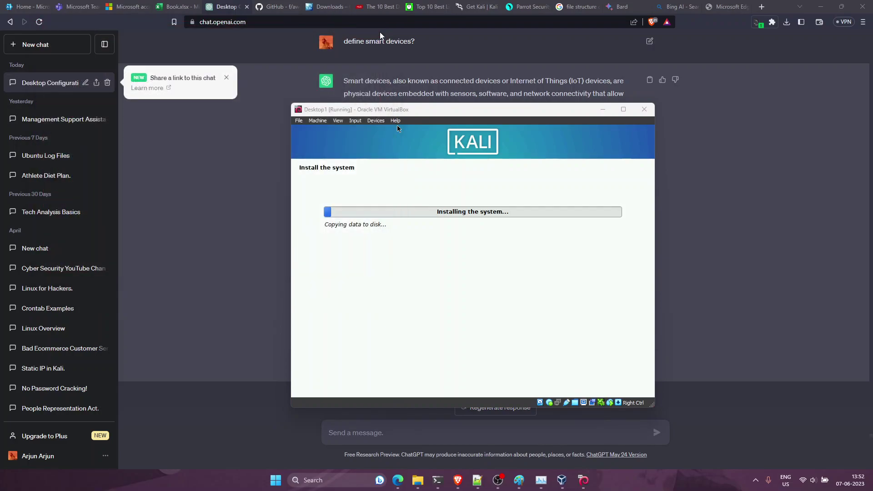
Step: Open Book.xlsx's Virtualization sheet and step up from Backing Up the Virtual Machine to VirtualBox Common Configuration
{"action": "left_click", "coordinate": [179, 7]}
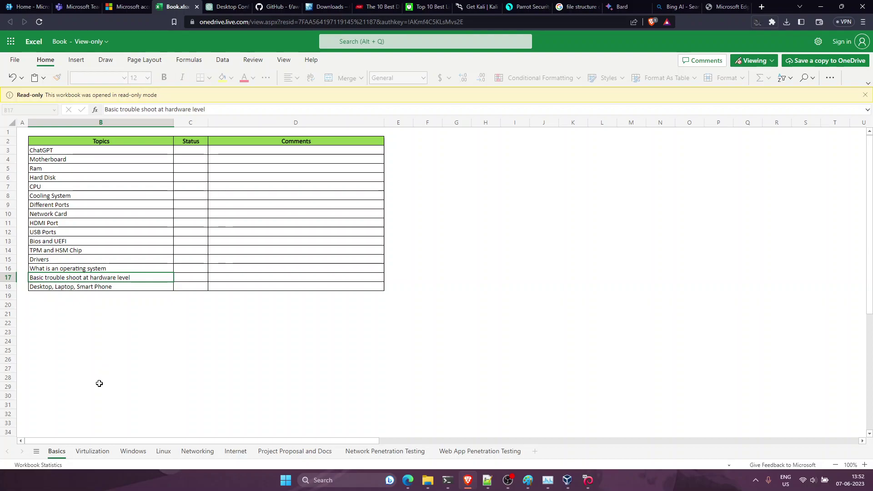
{"action": "left_click", "coordinate": [93, 452]}
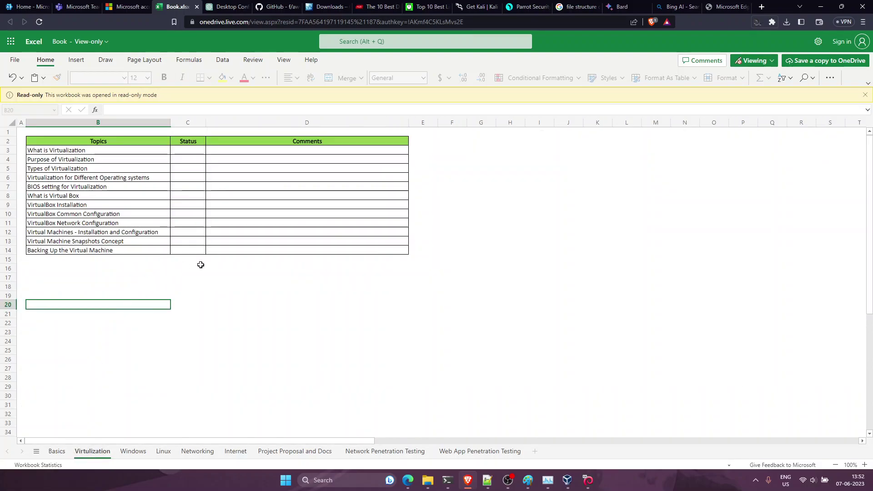
{"action": "left_click", "coordinate": [130, 250]}
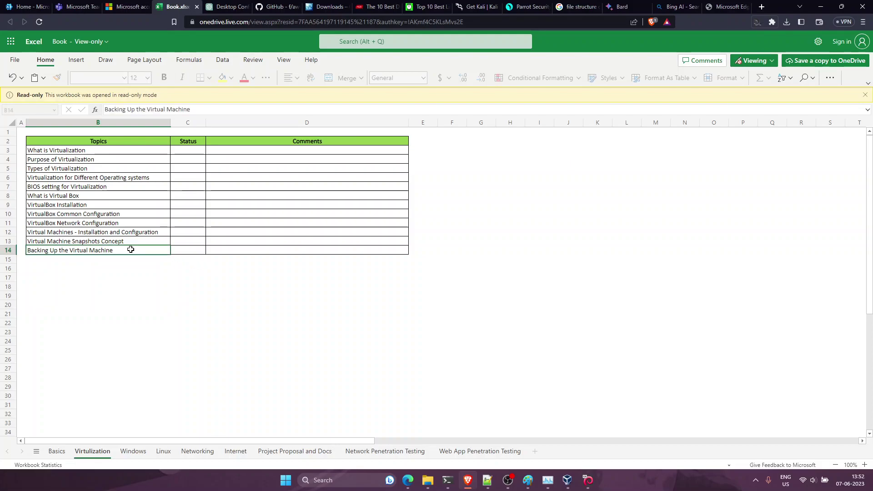
{"action": "key", "text": "Up"}
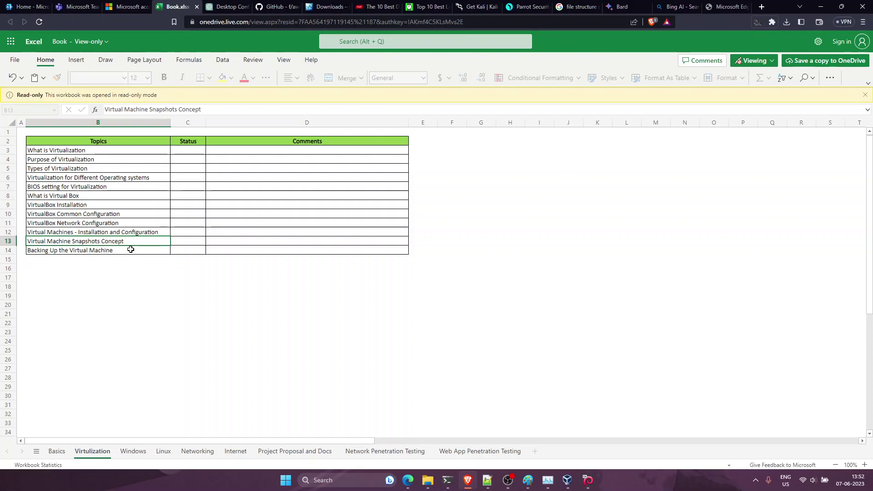
{"action": "key", "text": "Up"}
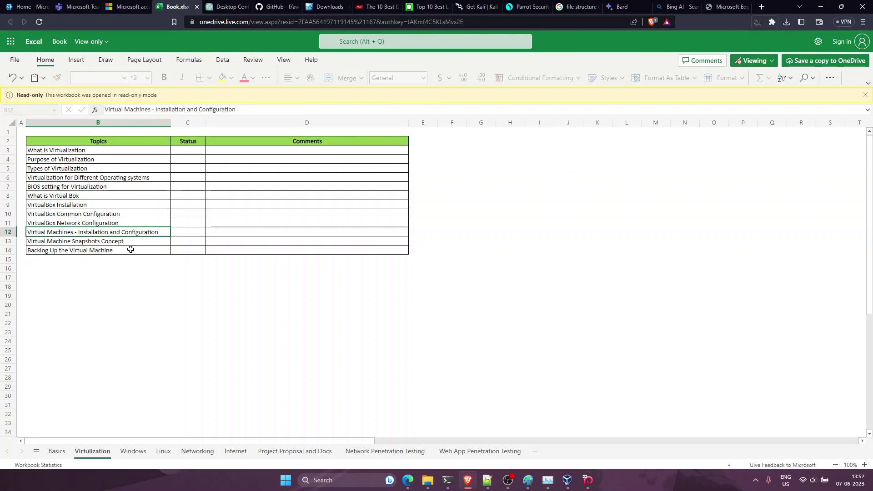
{"action": "key", "text": "Up"}
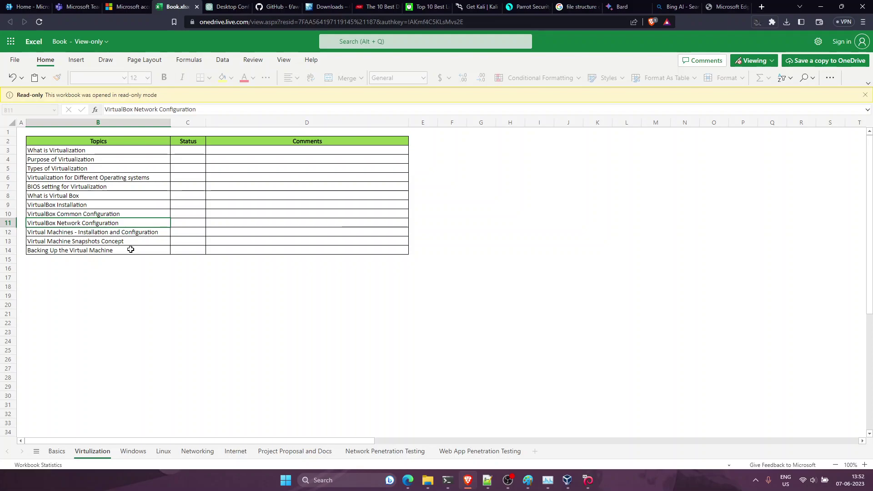
{"action": "key", "text": "Up"}
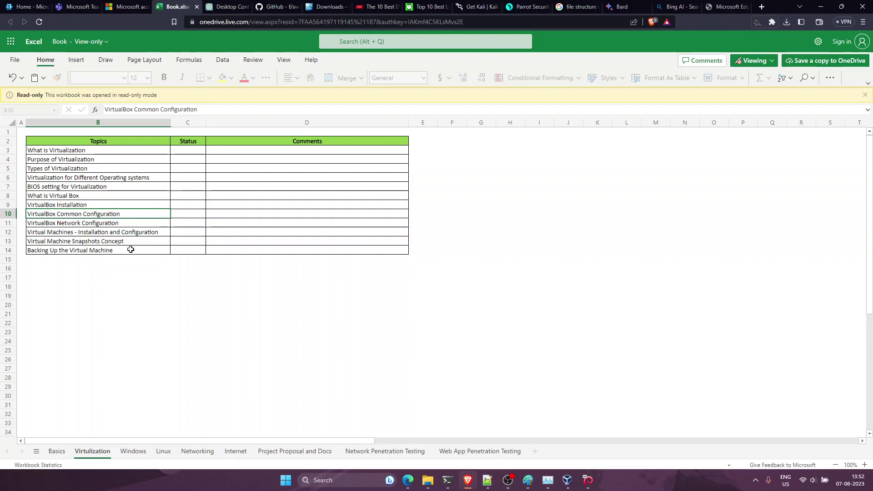
Step: Step up through the remaining topics to What is Virtualization, then open the Windows sheet
{"action": "key", "text": "Up"}
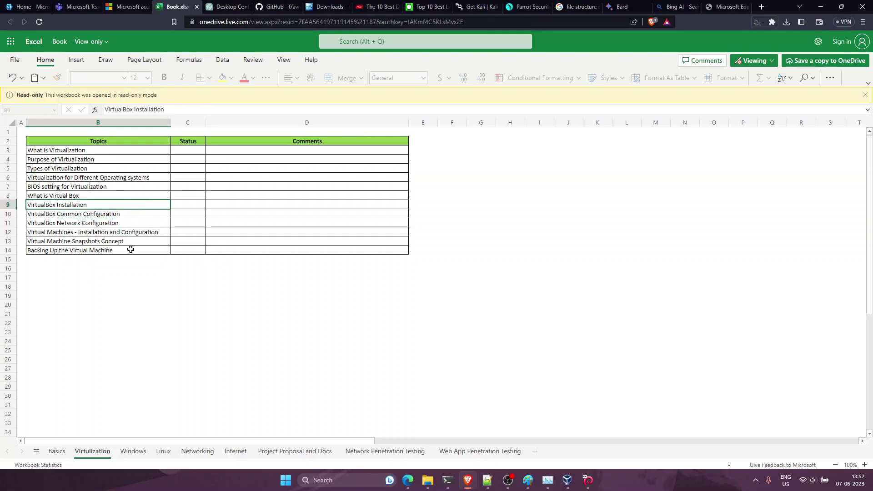
{"action": "key", "text": "Up"}
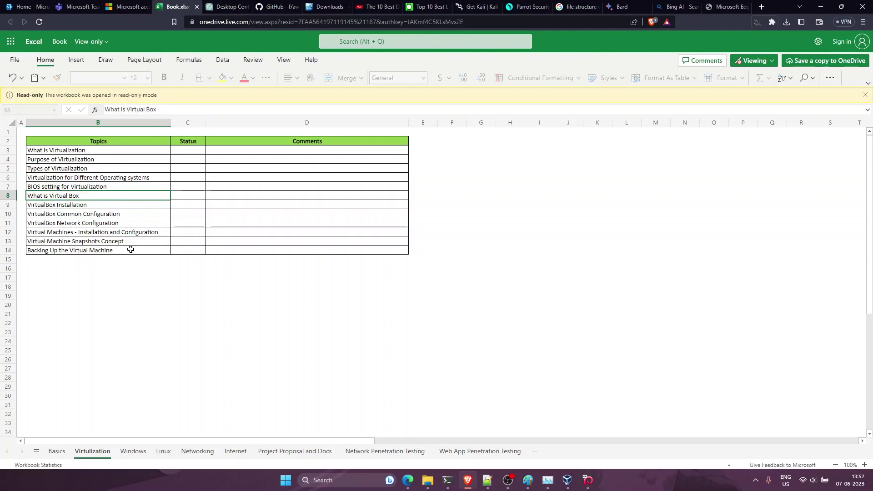
{"action": "key", "text": "Up"}
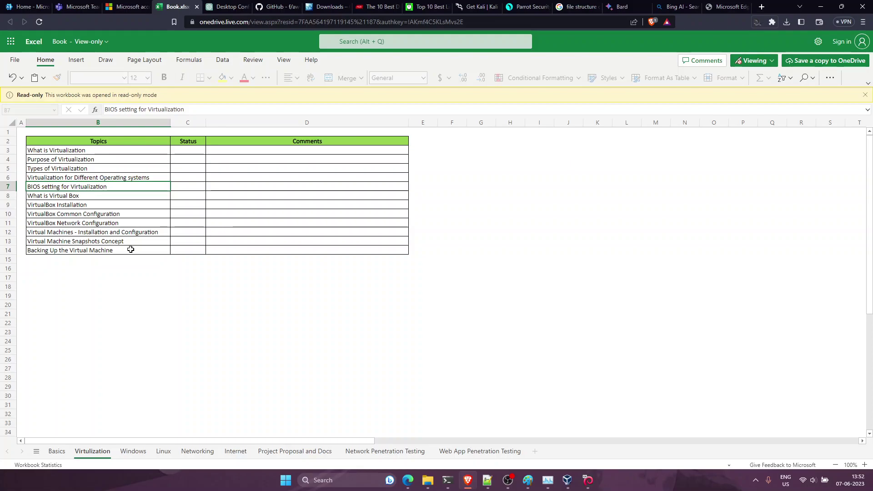
{"action": "key", "text": "Up"}
{"action": "key", "text": "Up"}
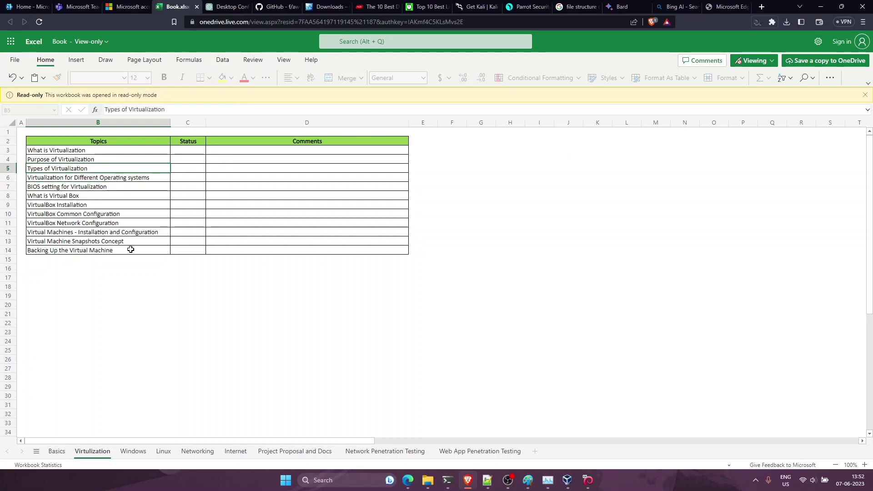
{"action": "key", "text": "Up"}
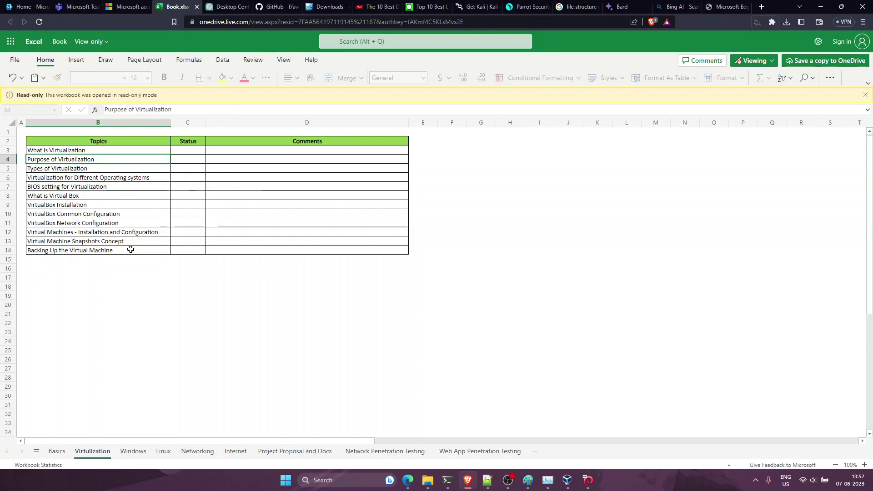
{"action": "key", "text": "Up"}
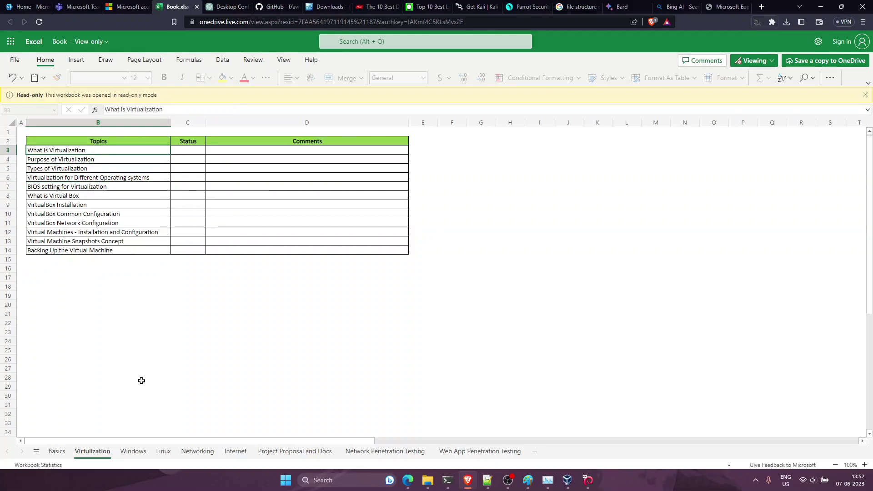
{"action": "left_click", "coordinate": [133, 450]}
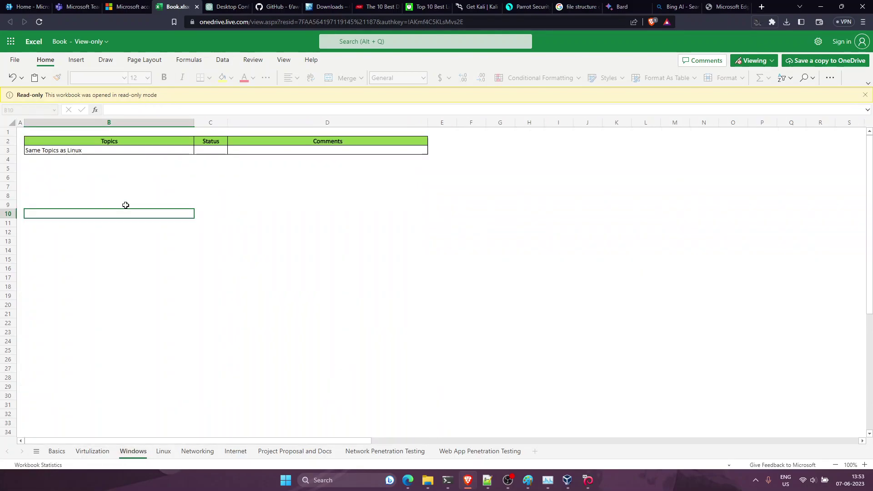
Step: Look through the Linux, Networking and Internet sheets, ending back on the Linux topics list
{"action": "left_click", "coordinate": [163, 452]}
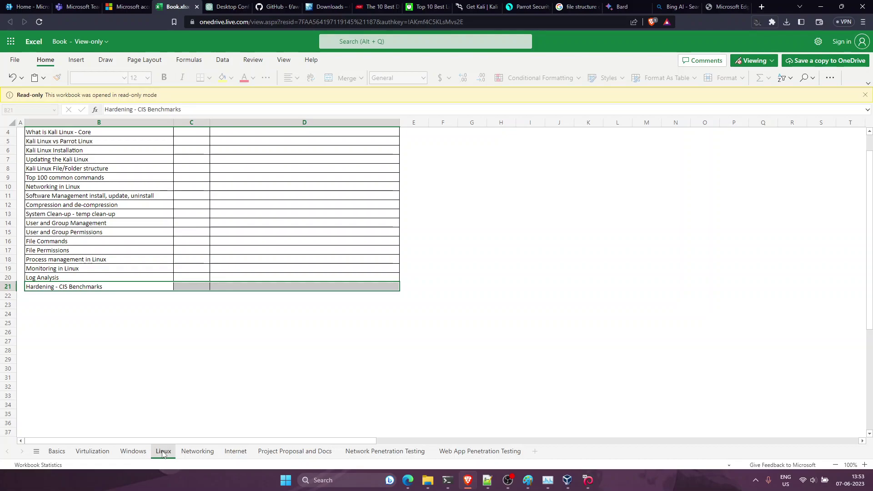
{"action": "left_click", "coordinate": [194, 452]}
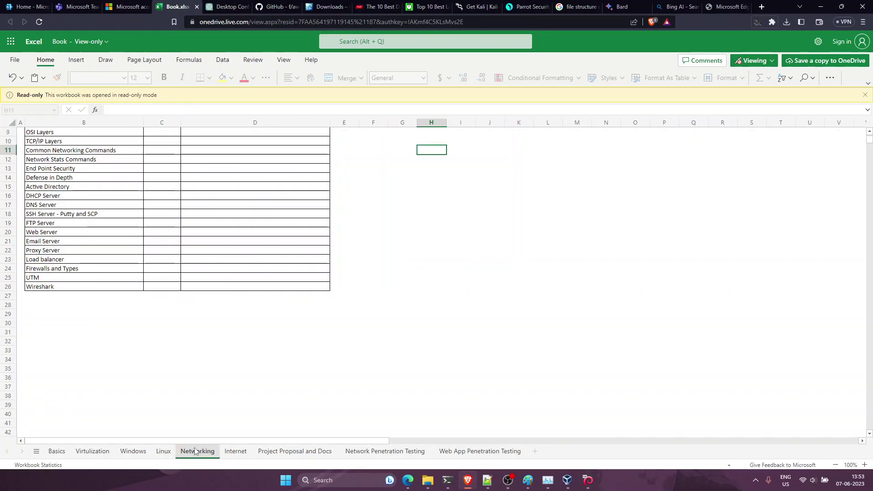
{"action": "left_click", "coordinate": [165, 453]}
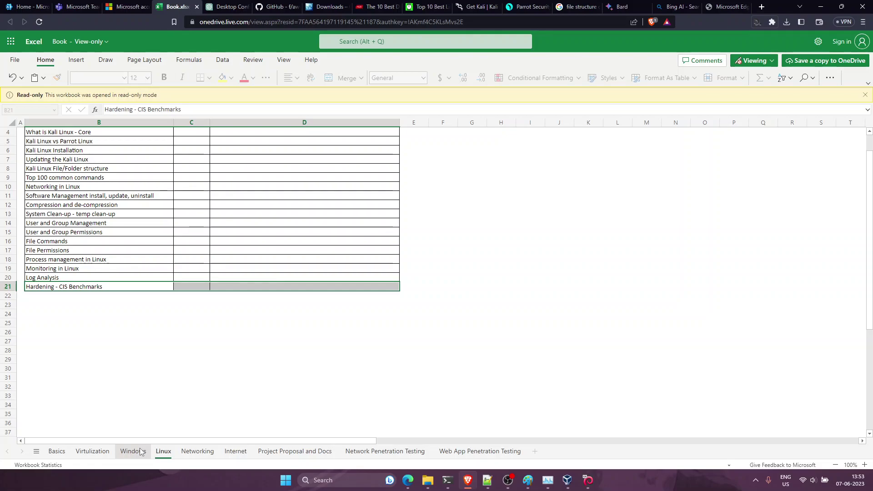
{"action": "left_click", "coordinate": [235, 451]}
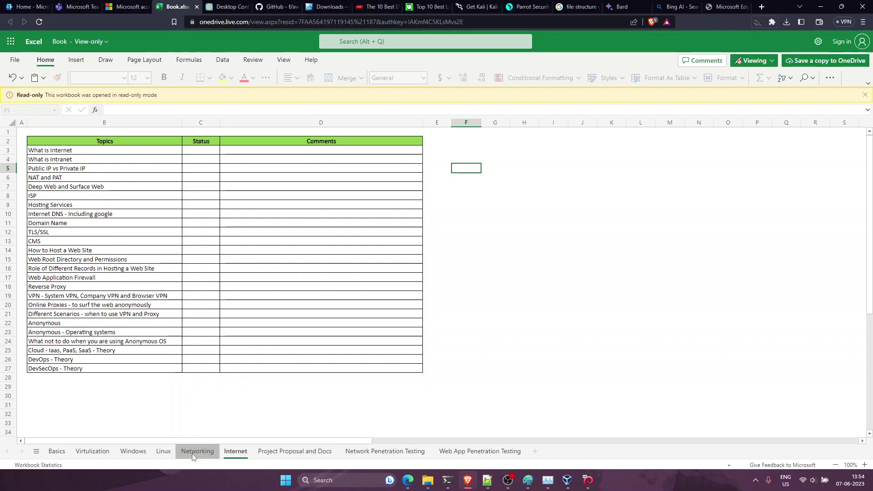
{"action": "left_click", "coordinate": [193, 454]}
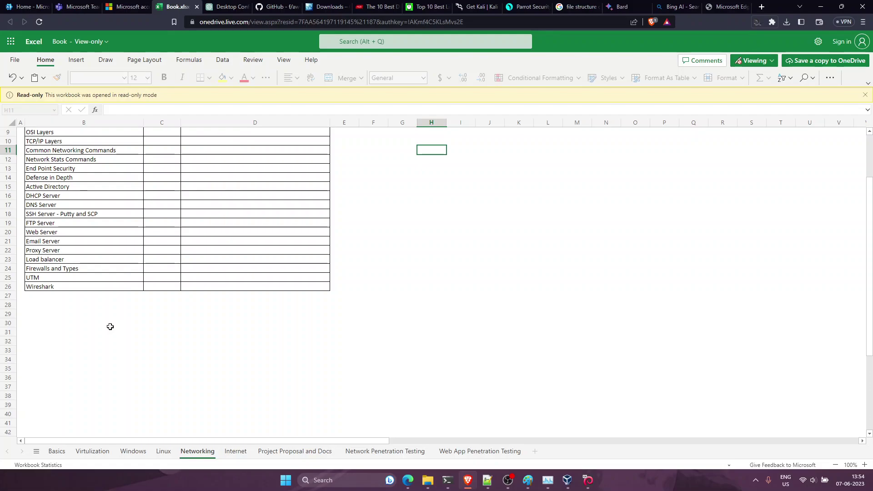
{"action": "left_click", "coordinate": [163, 451]}
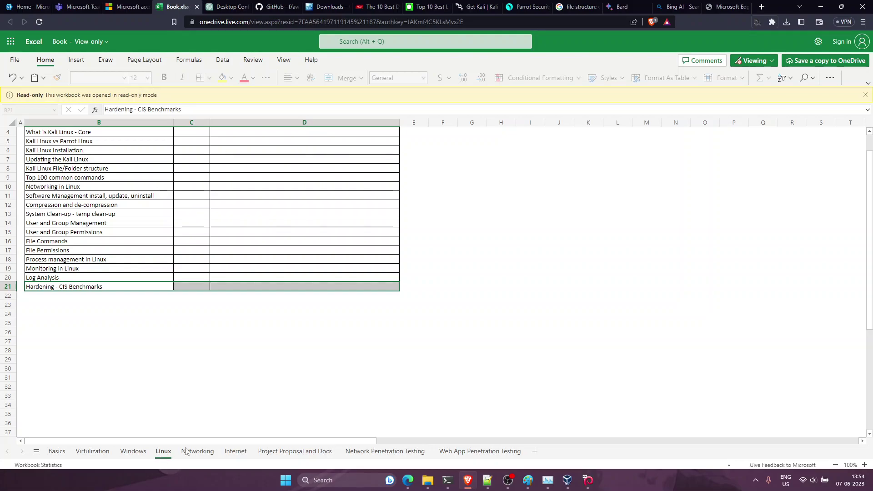
{"action": "mouse_move", "coordinate": [577, 478]}
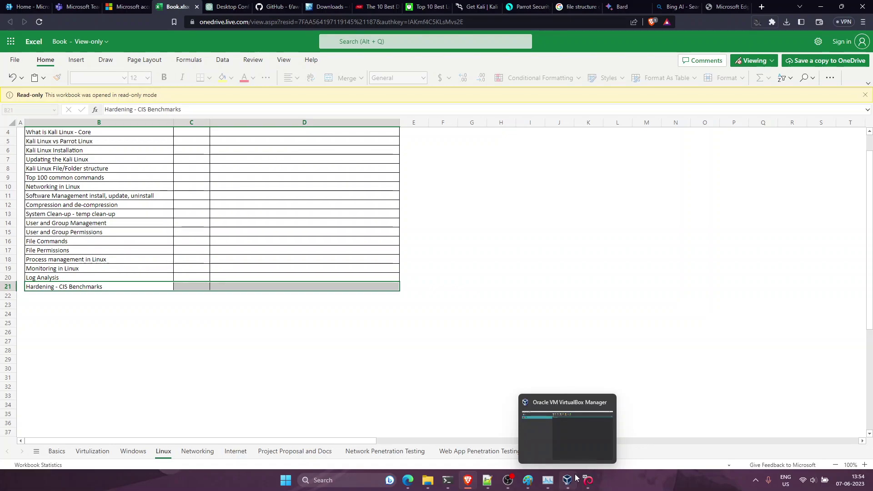
Step: Check the Kali VM, then ask ChatGPT 'what is the job description of an IT support guy'
{"action": "left_click", "coordinate": [588, 480]}
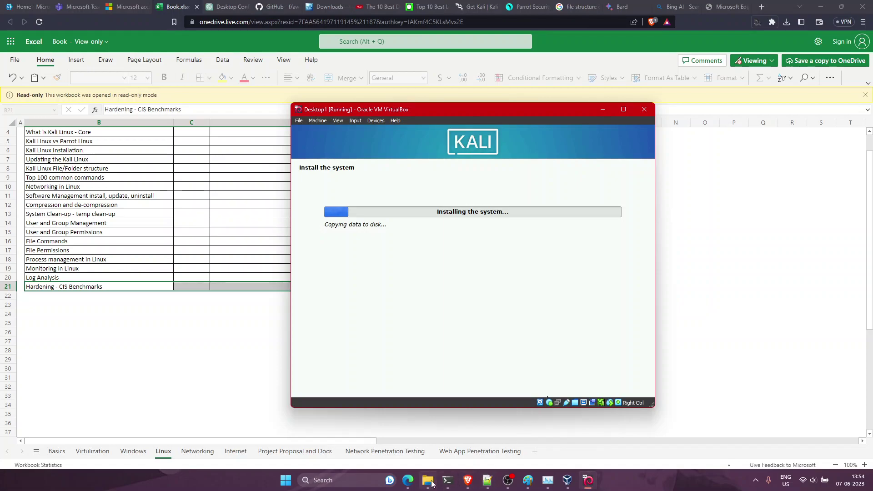
{"action": "mouse_move", "coordinate": [428, 480]}
{"action": "left_click", "coordinate": [178, 10]}
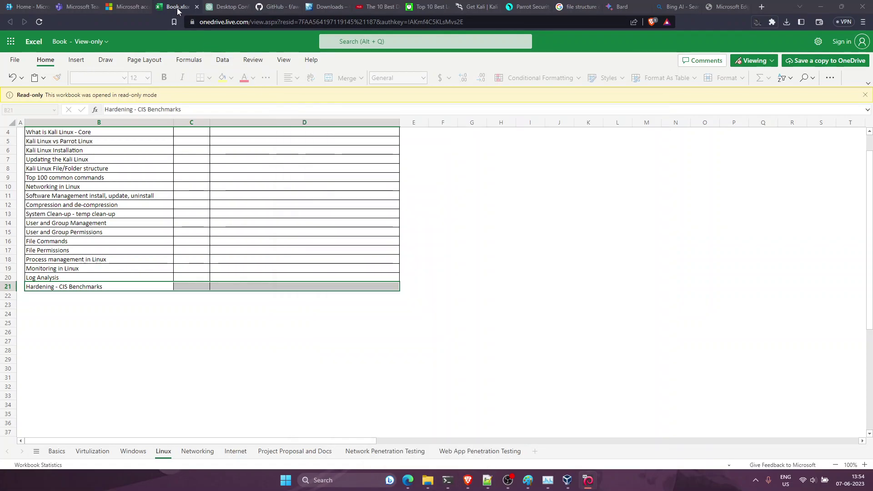
{"action": "left_click", "coordinate": [228, 8]}
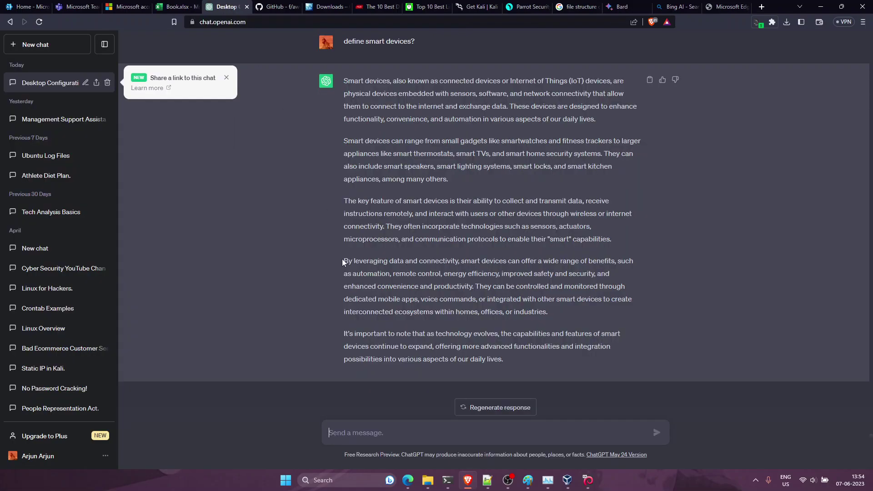
{"action": "type", "text": "what is the"}
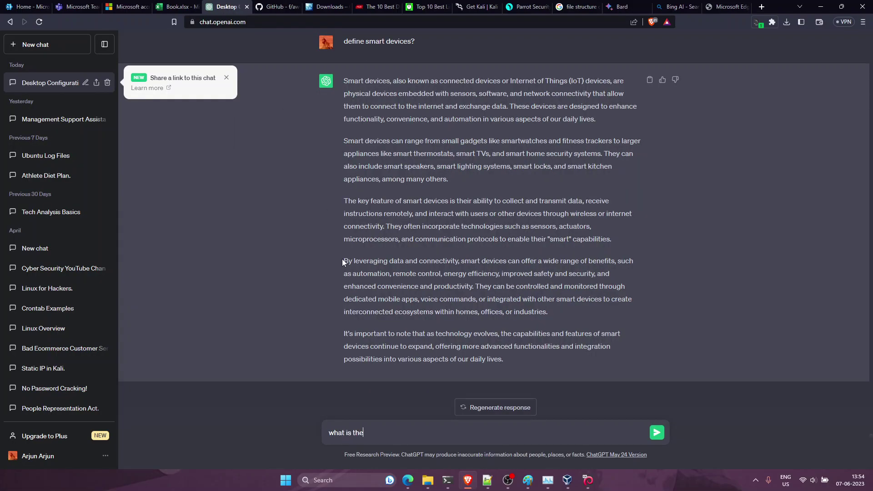
{"action": "type", "text": " job description of an IT support guy"}
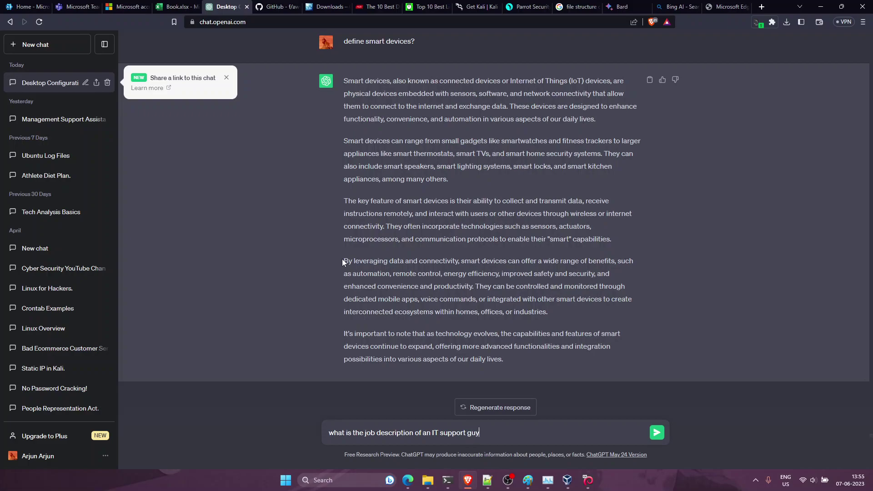
{"action": "key", "text": "Return"}
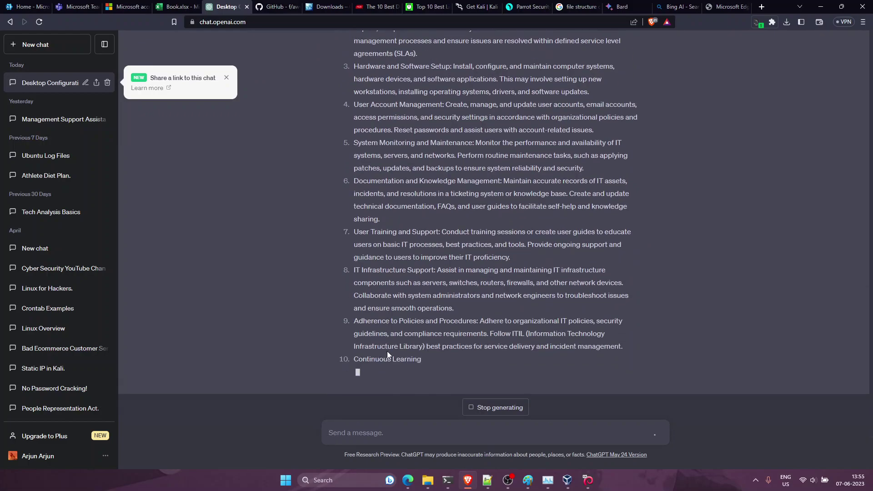
Step: Stop the IT support answer at Continuous Learning and ask for a server admin's job description
{"action": "left_click", "coordinate": [477, 408]}
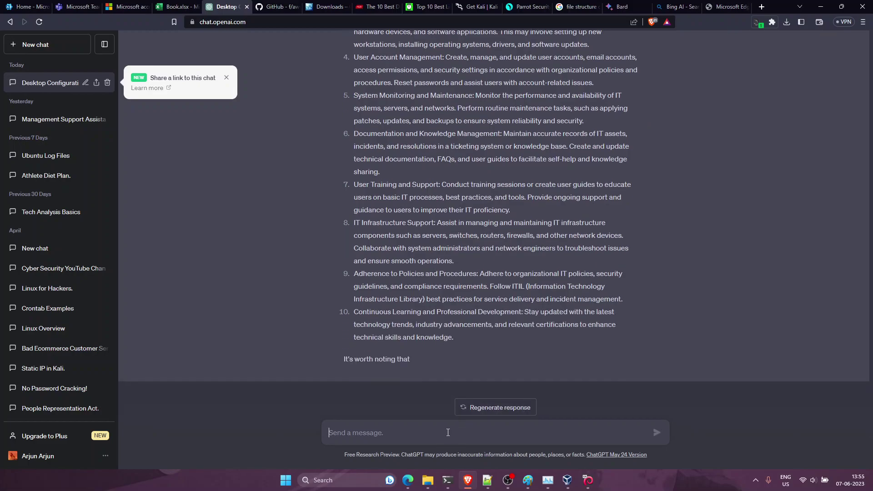
{"action": "type", "text": "job description of a server a"}
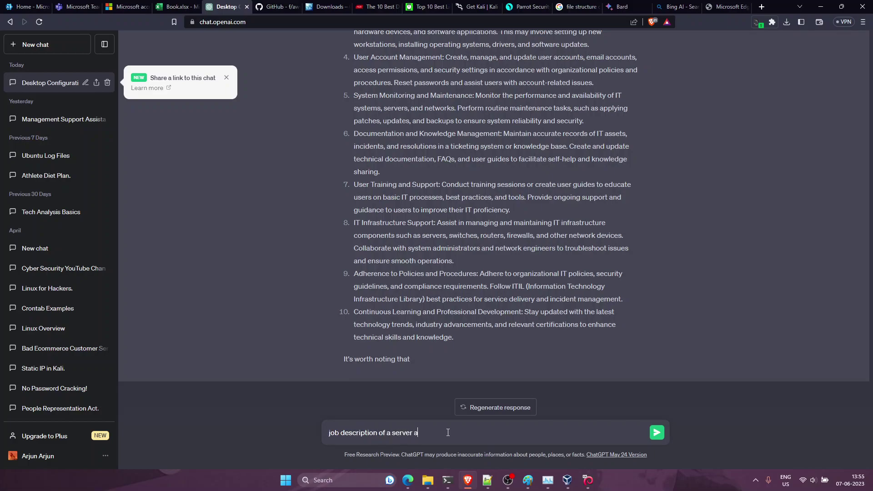
{"action": "key", "text": "Return"}
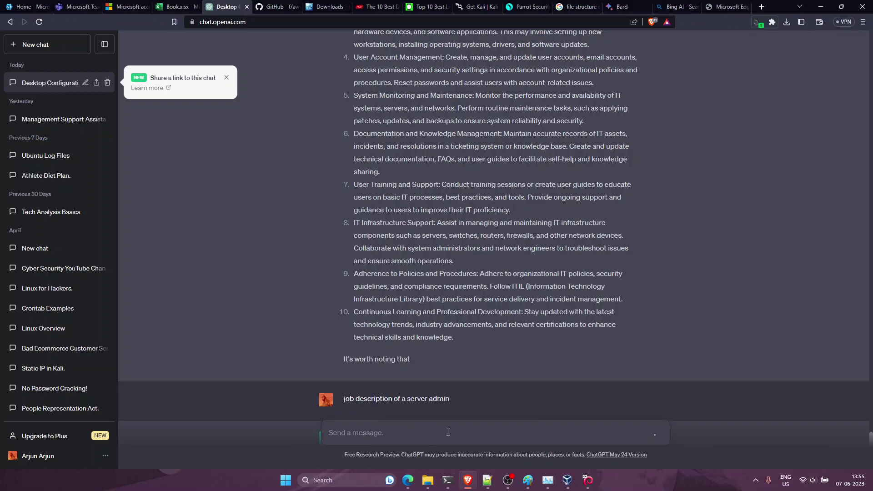